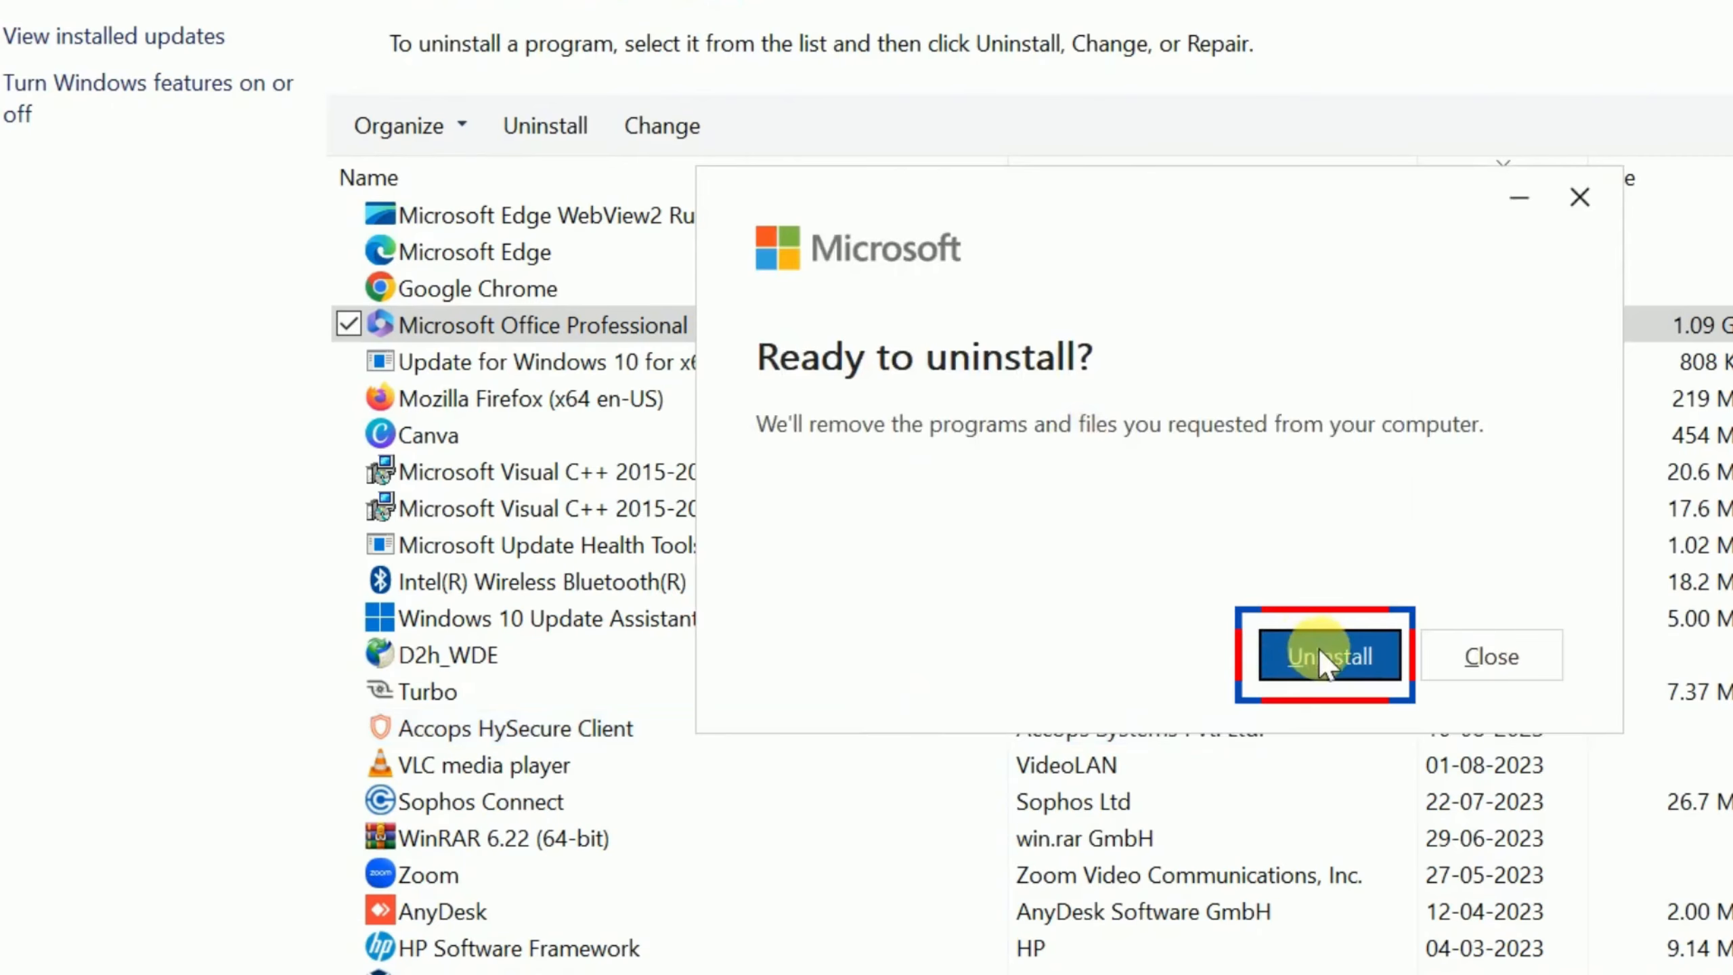
- Confirm the removal of Microsoft Office Professional from the computer
click(1319, 652)
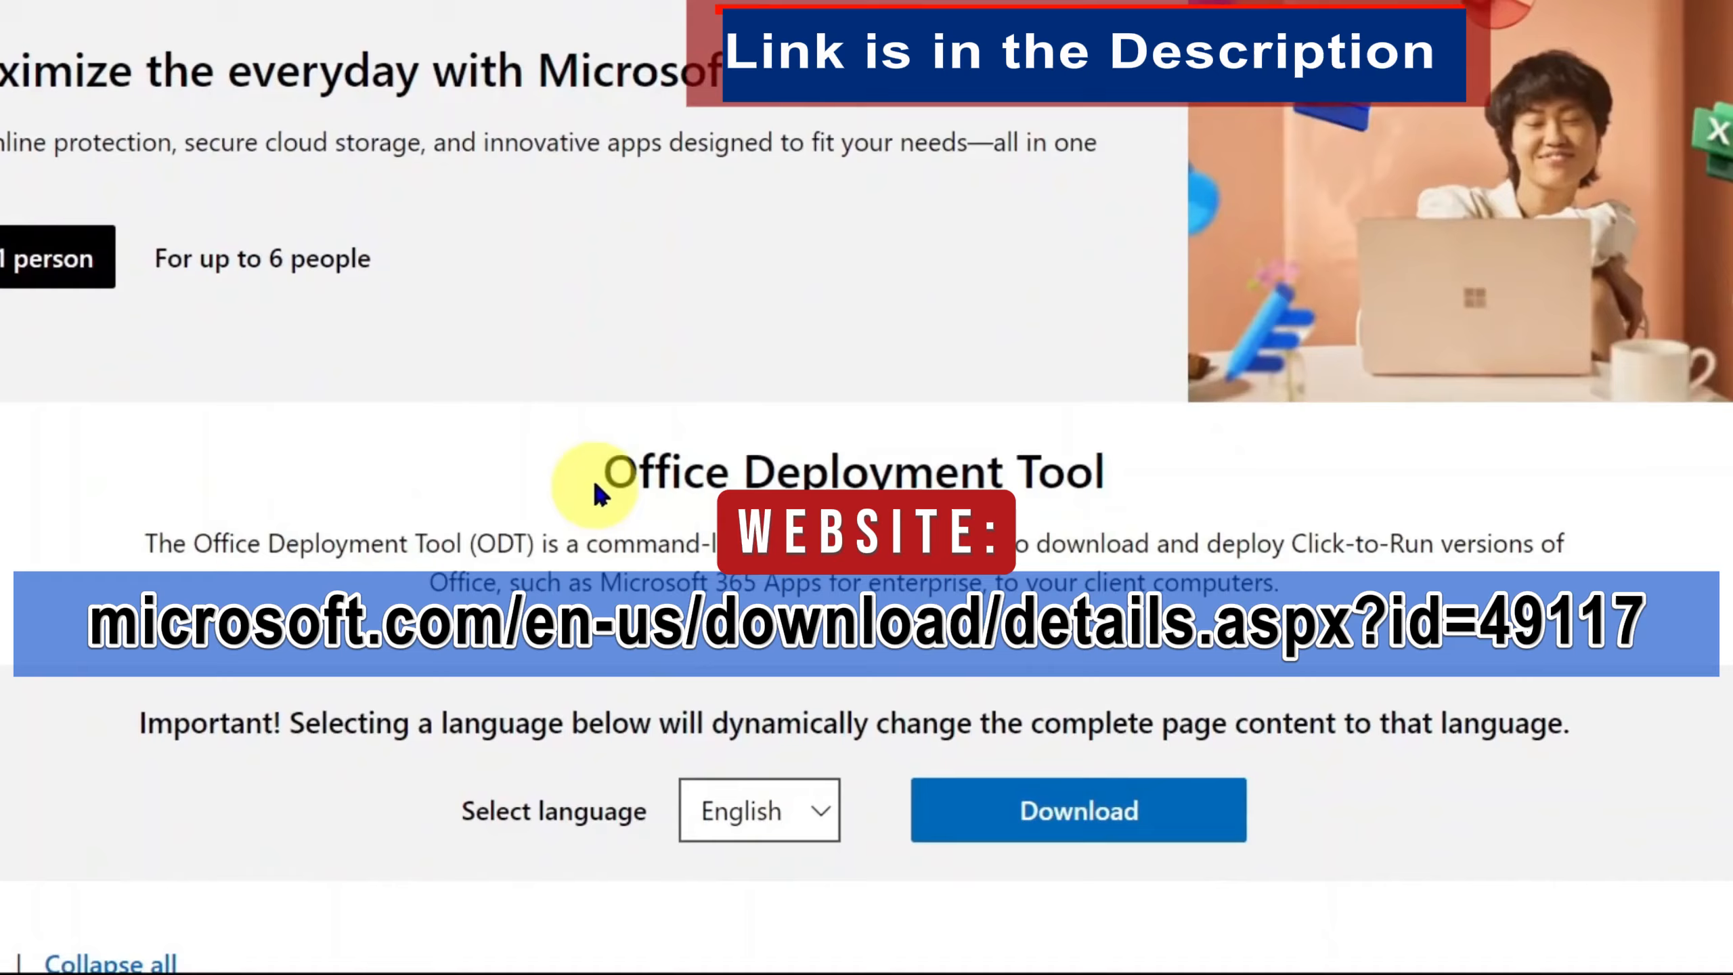
drag(603, 474, 907, 470)
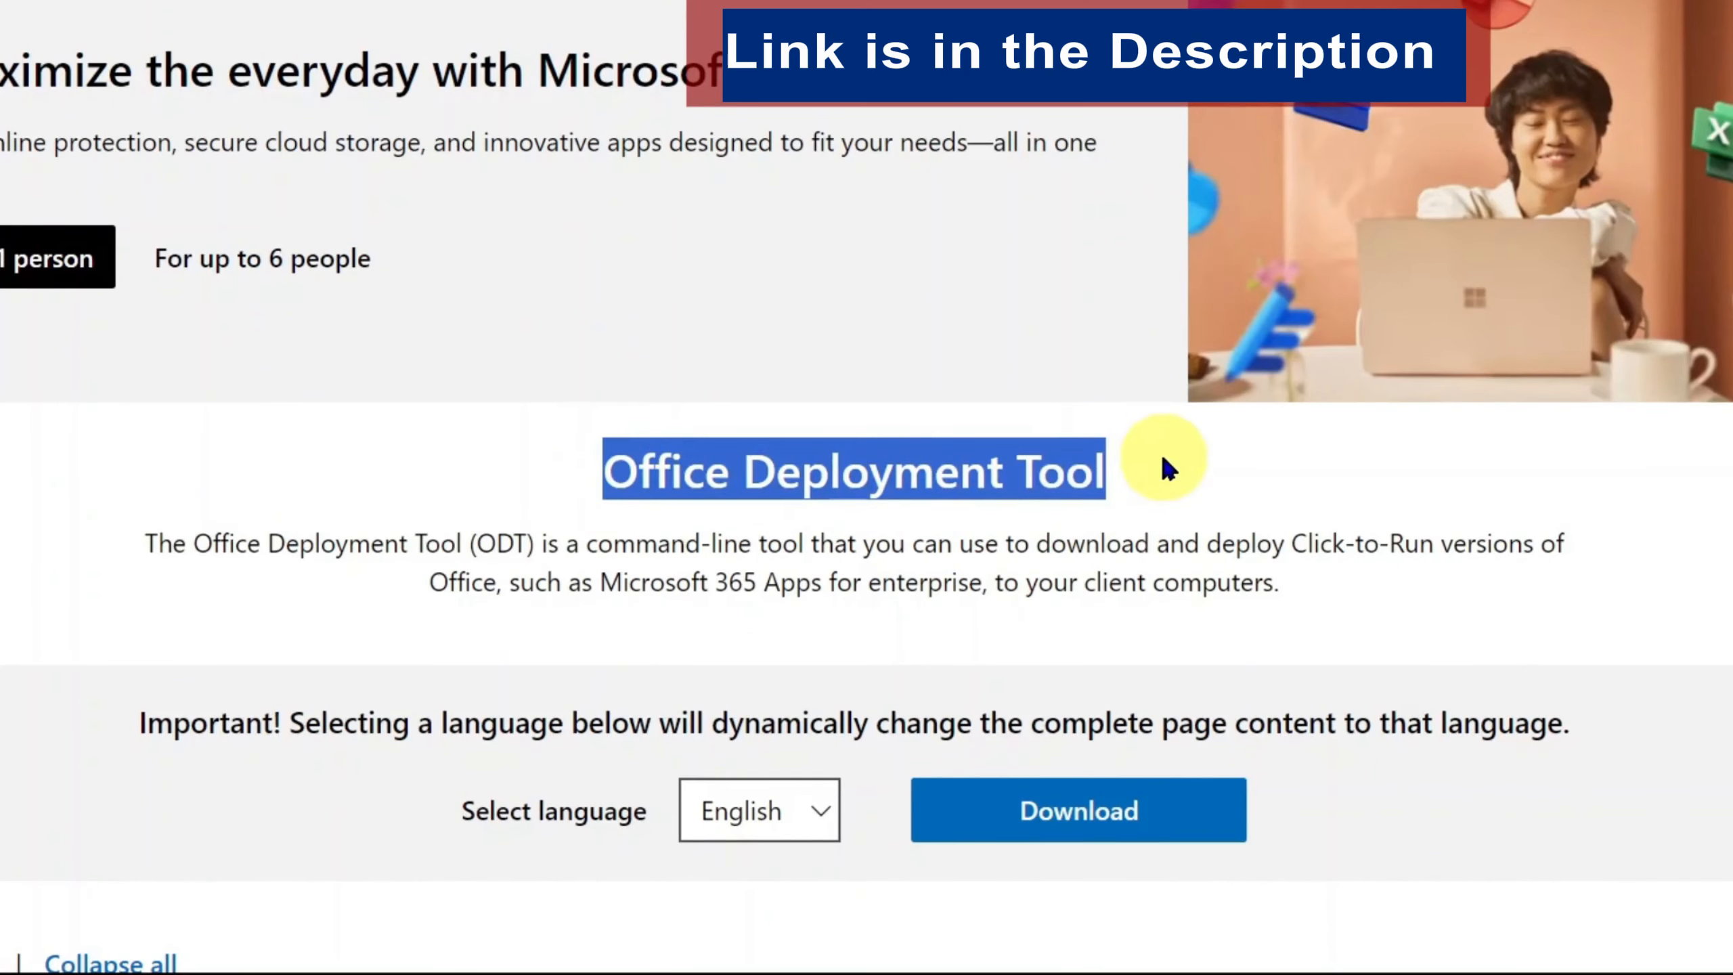
scroll(1163, 468, down, 3)
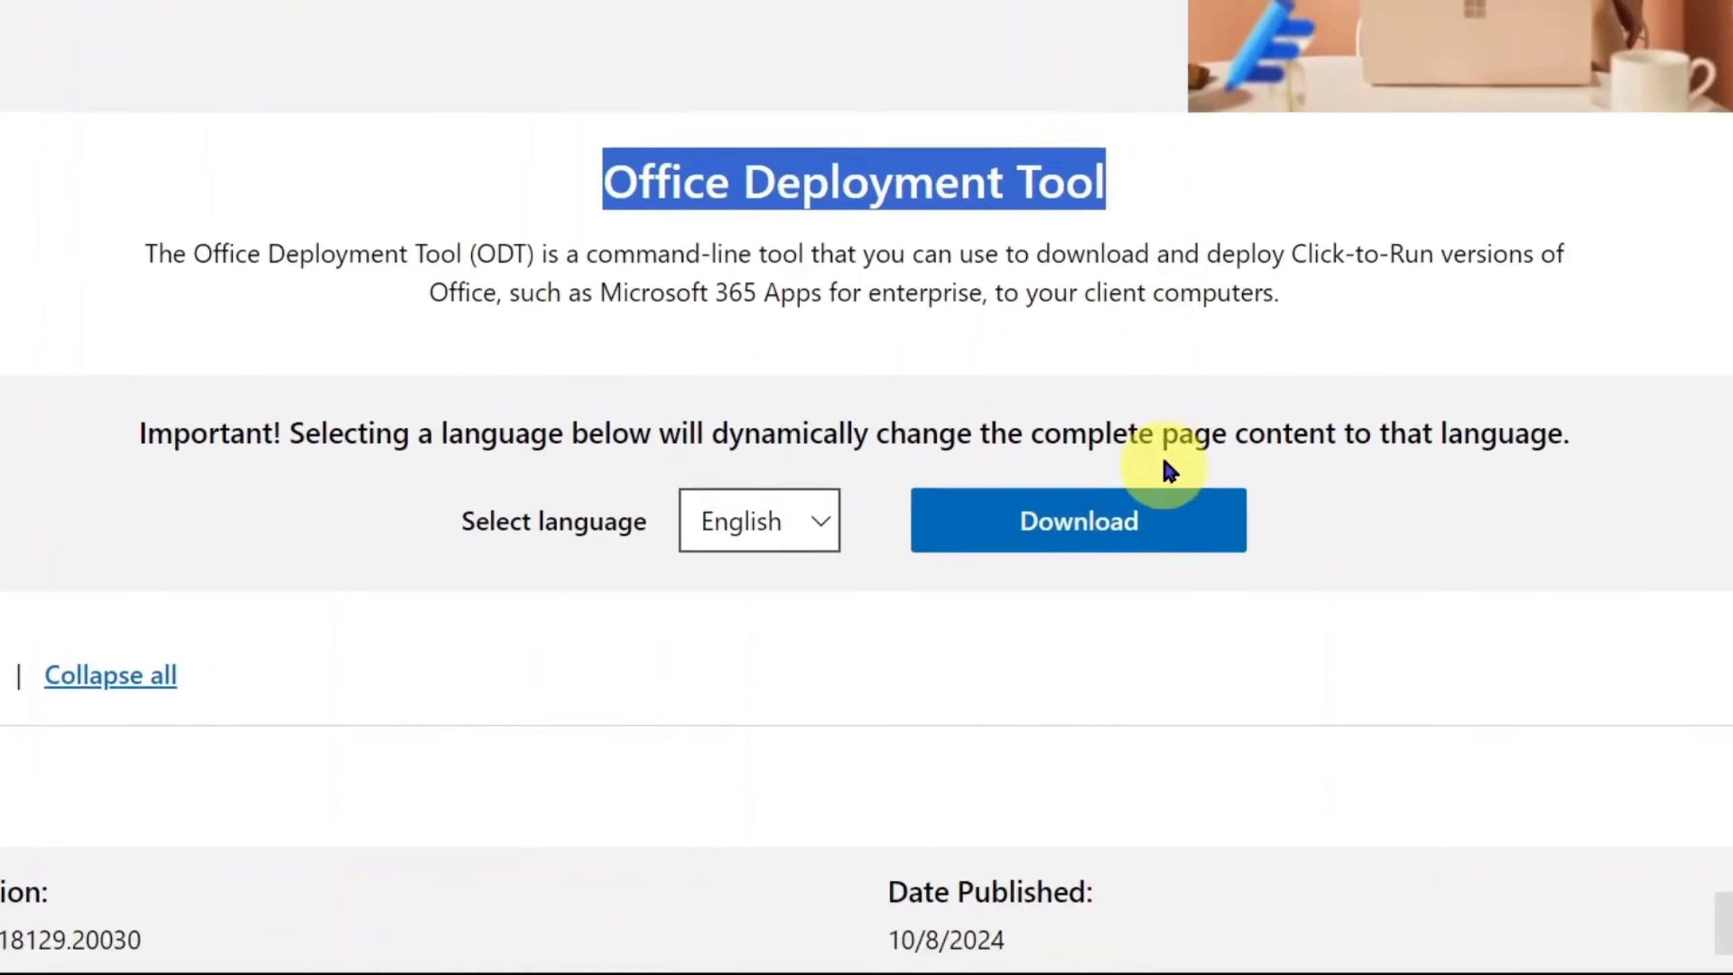
click(1153, 517)
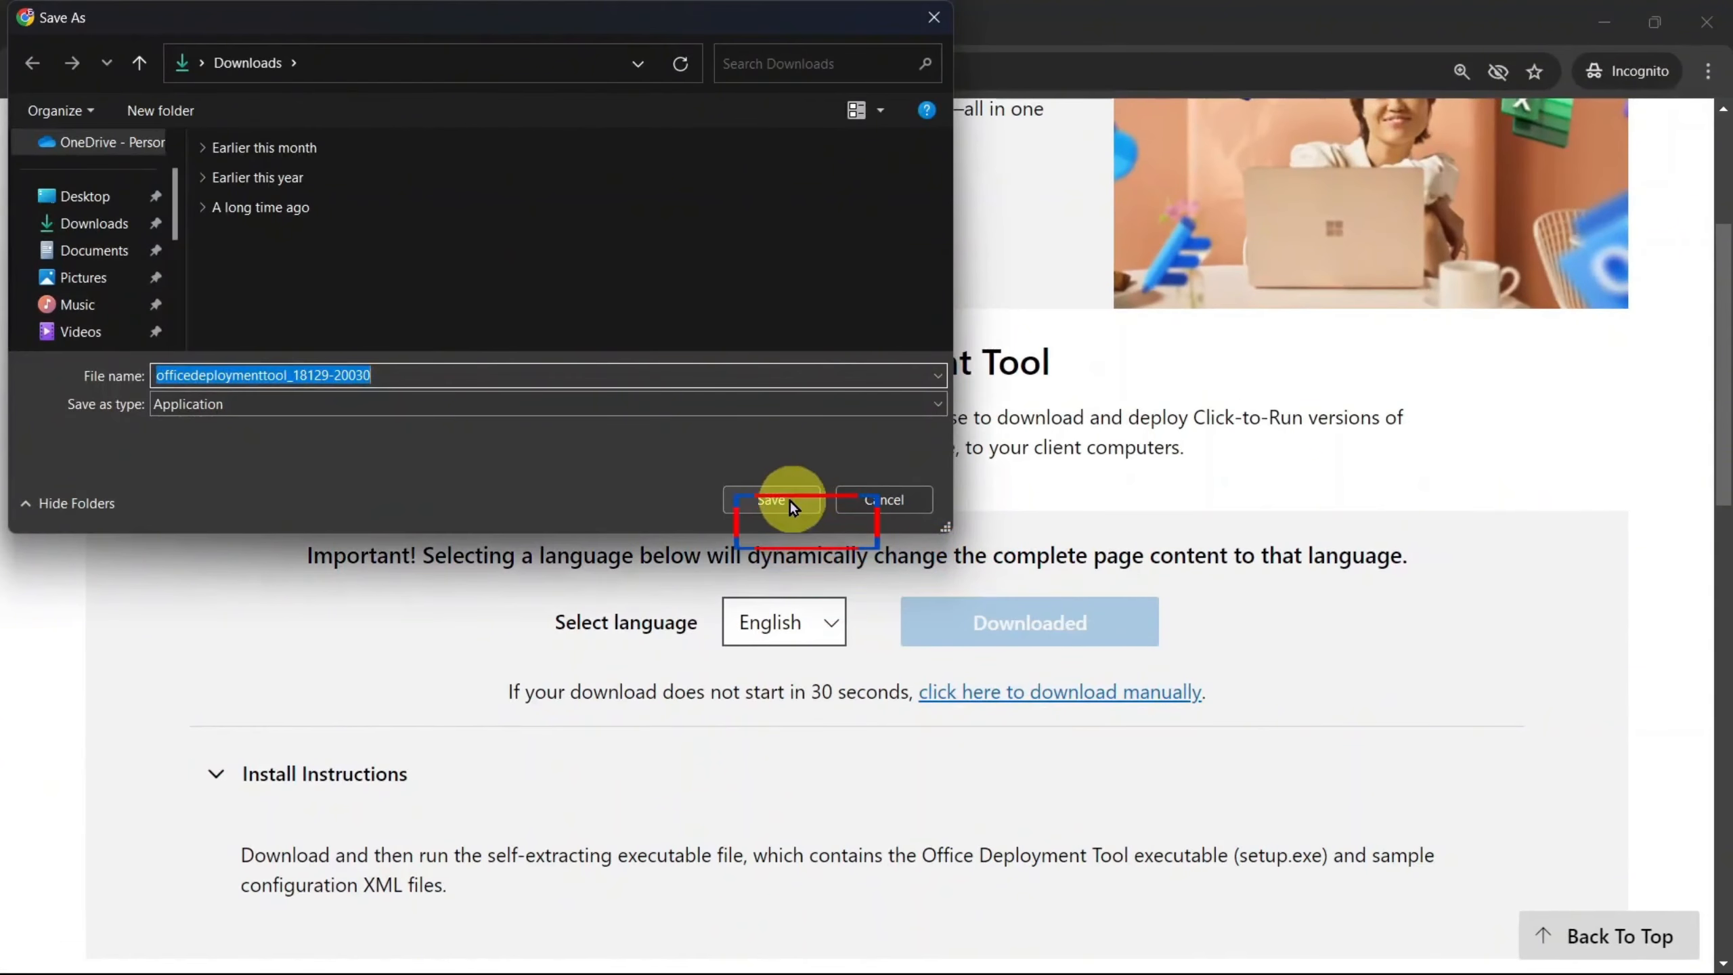
click(792, 505)
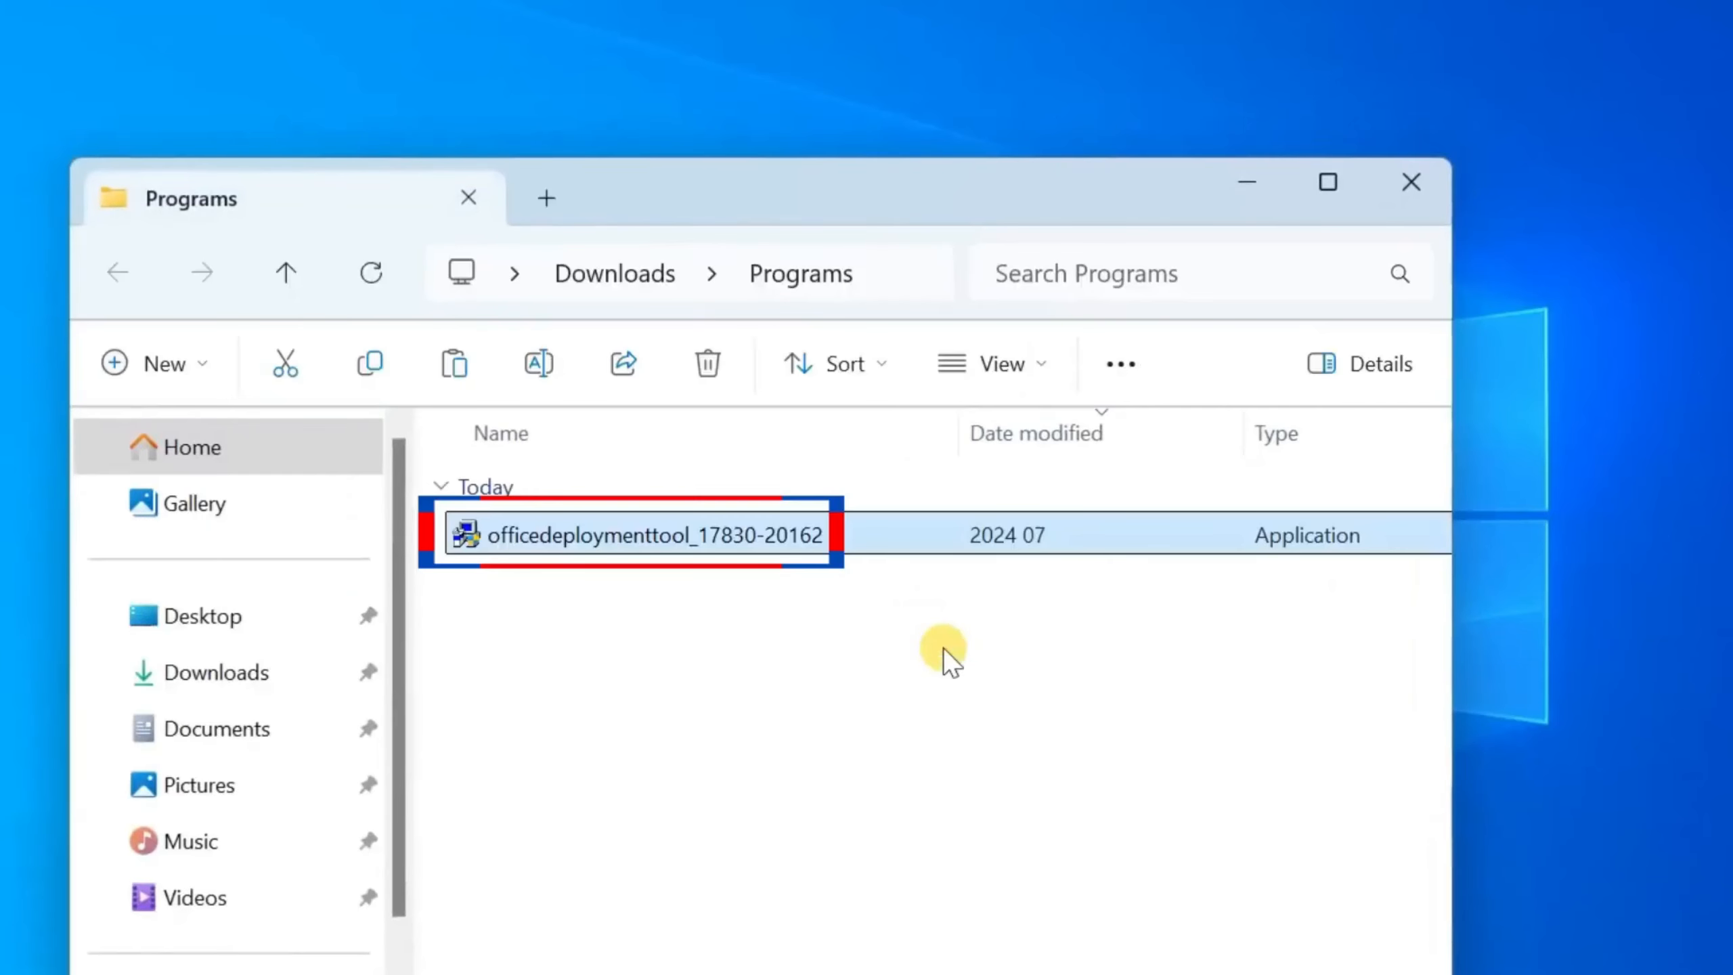
right_click(675, 539)
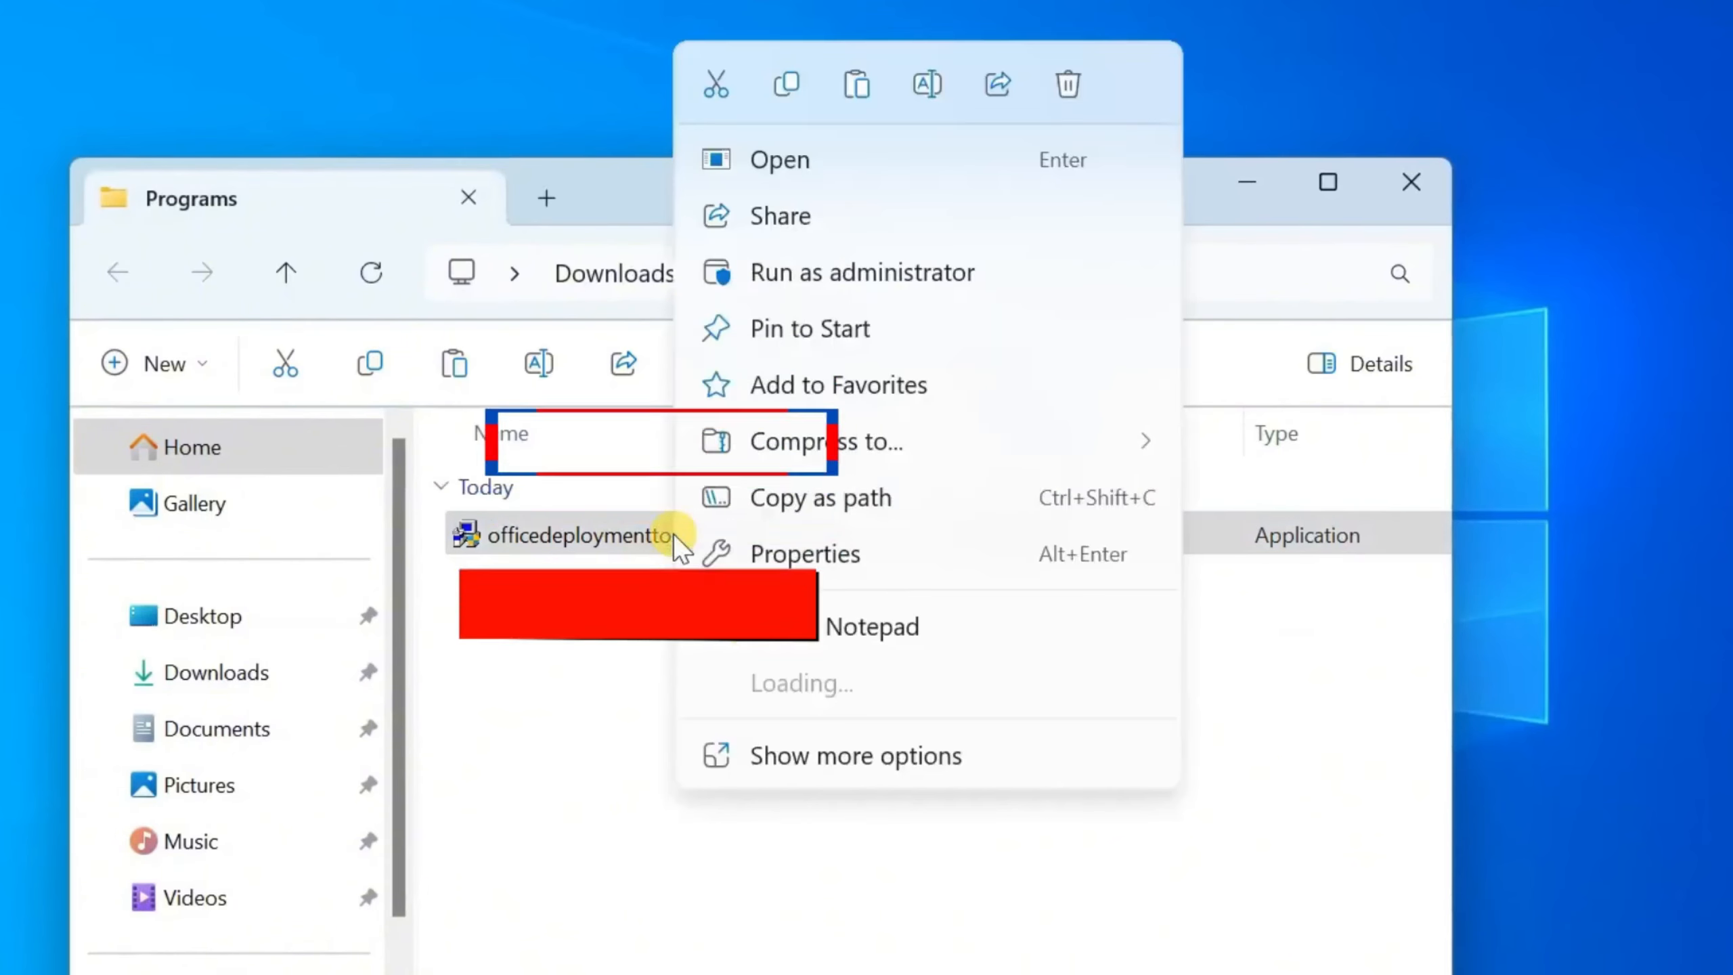
click(790, 86)
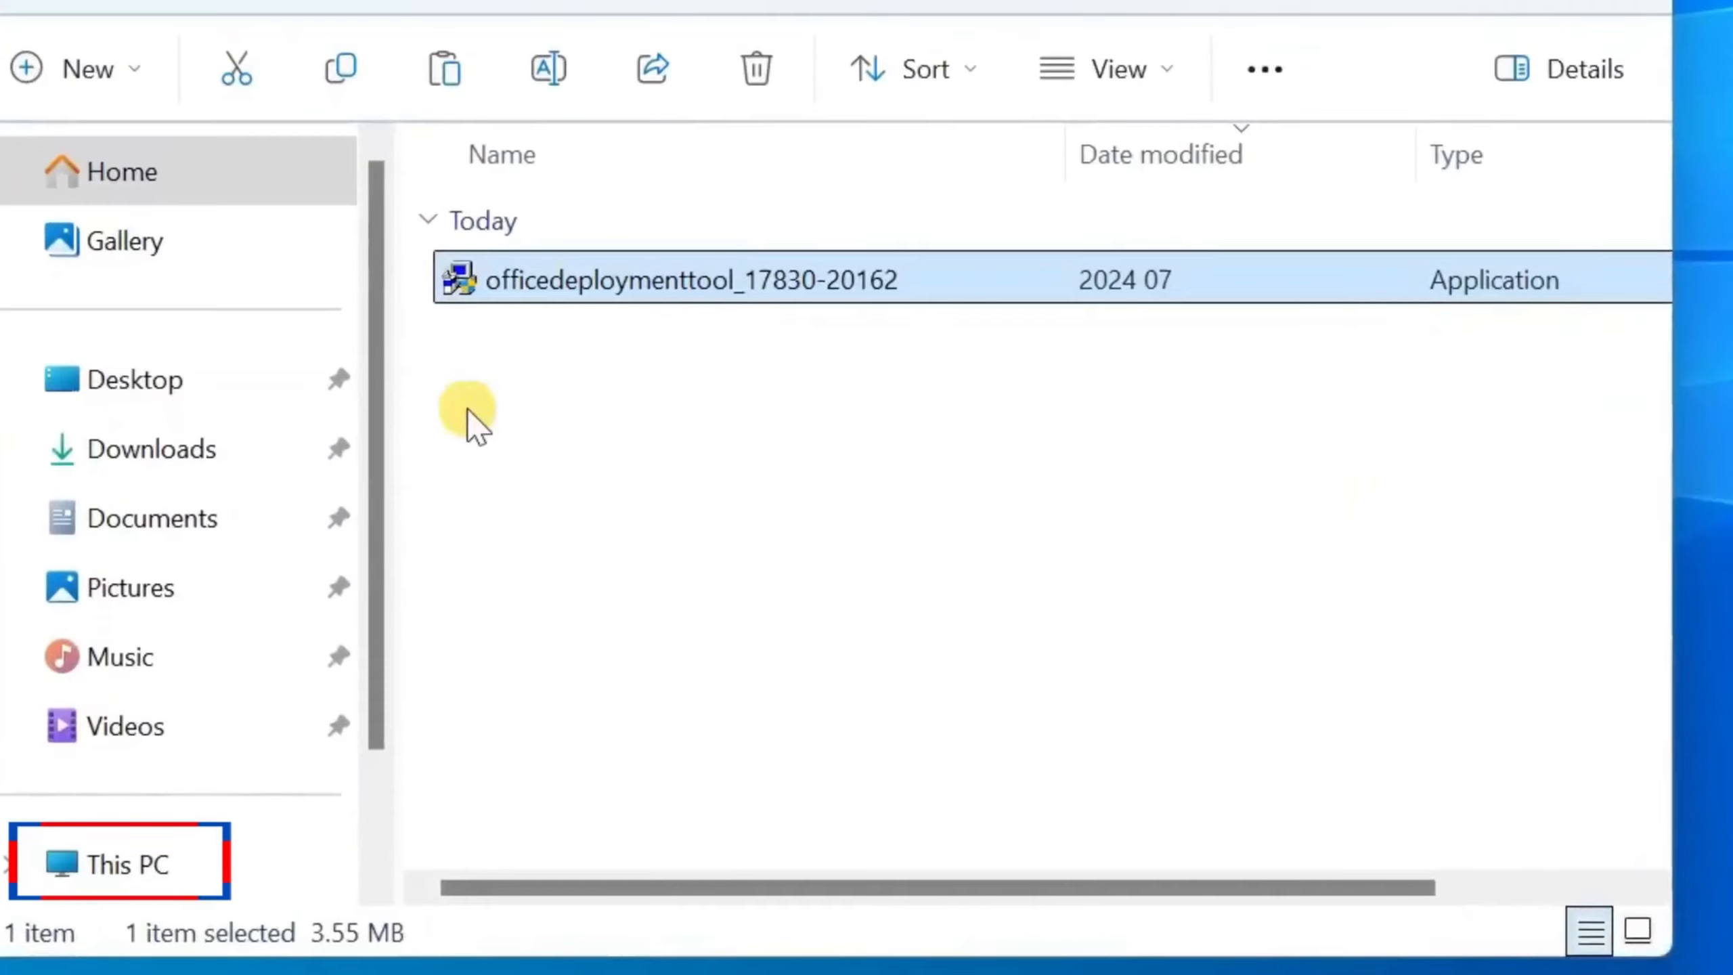
- Create a new folder named Office 2024 on Local Disk (C:)
scroll(375, 542, down, 2)
click(159, 717)
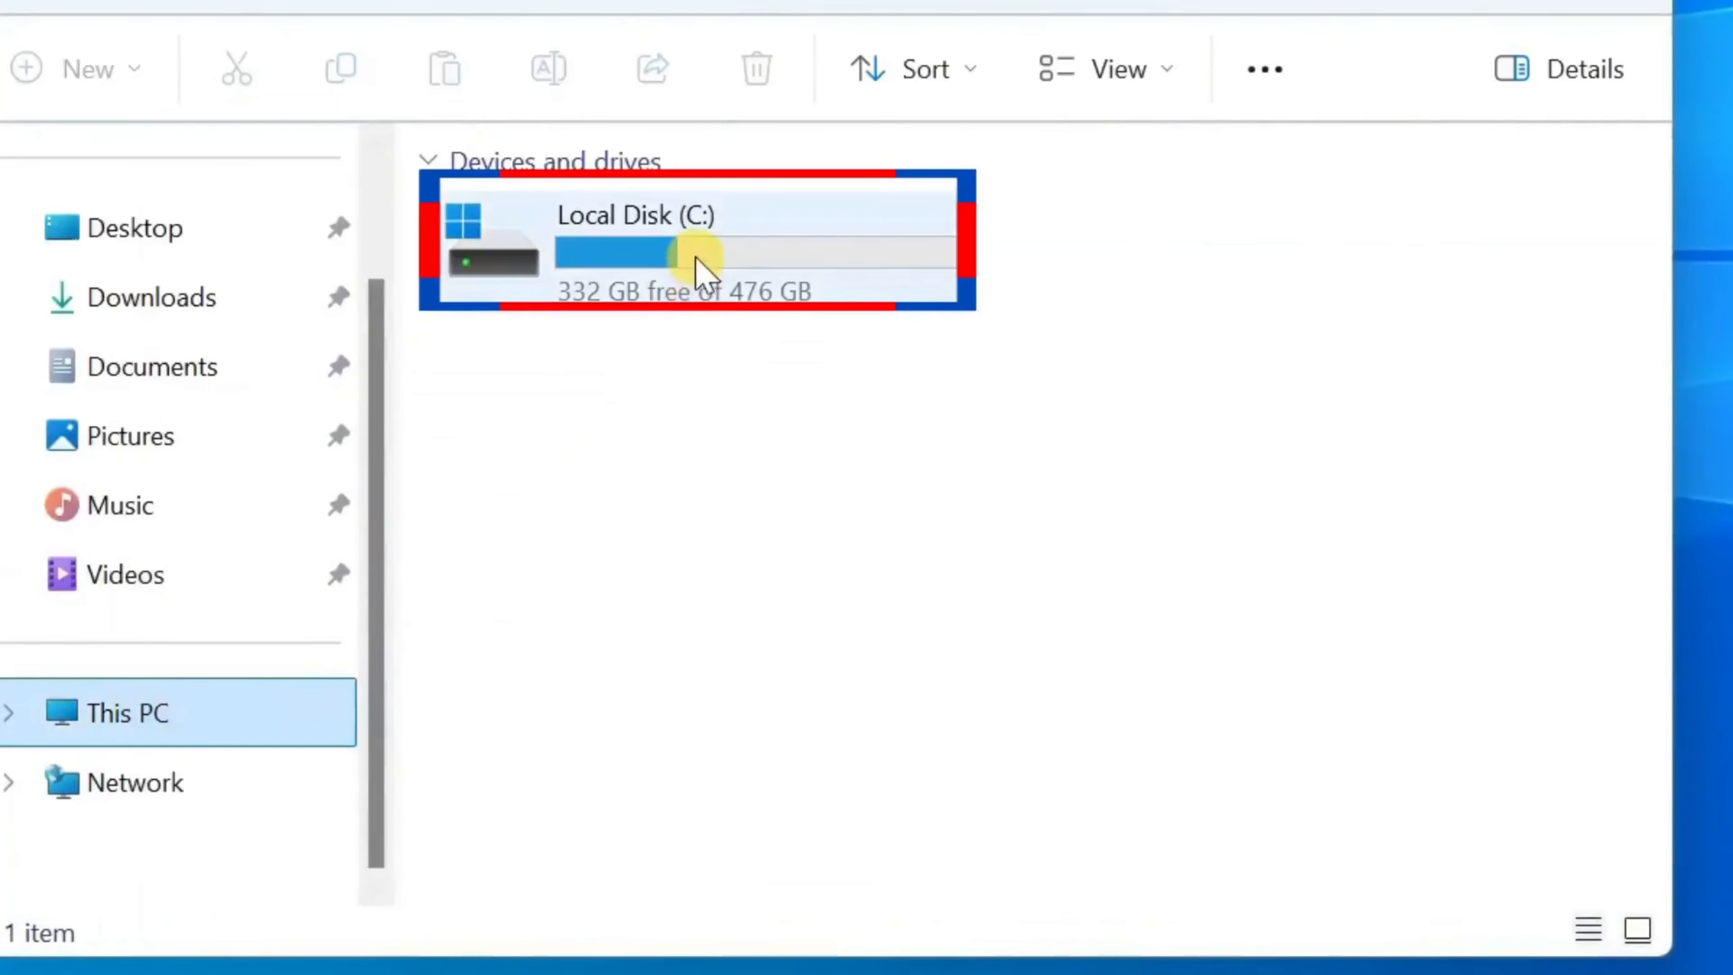
double_click(696, 270)
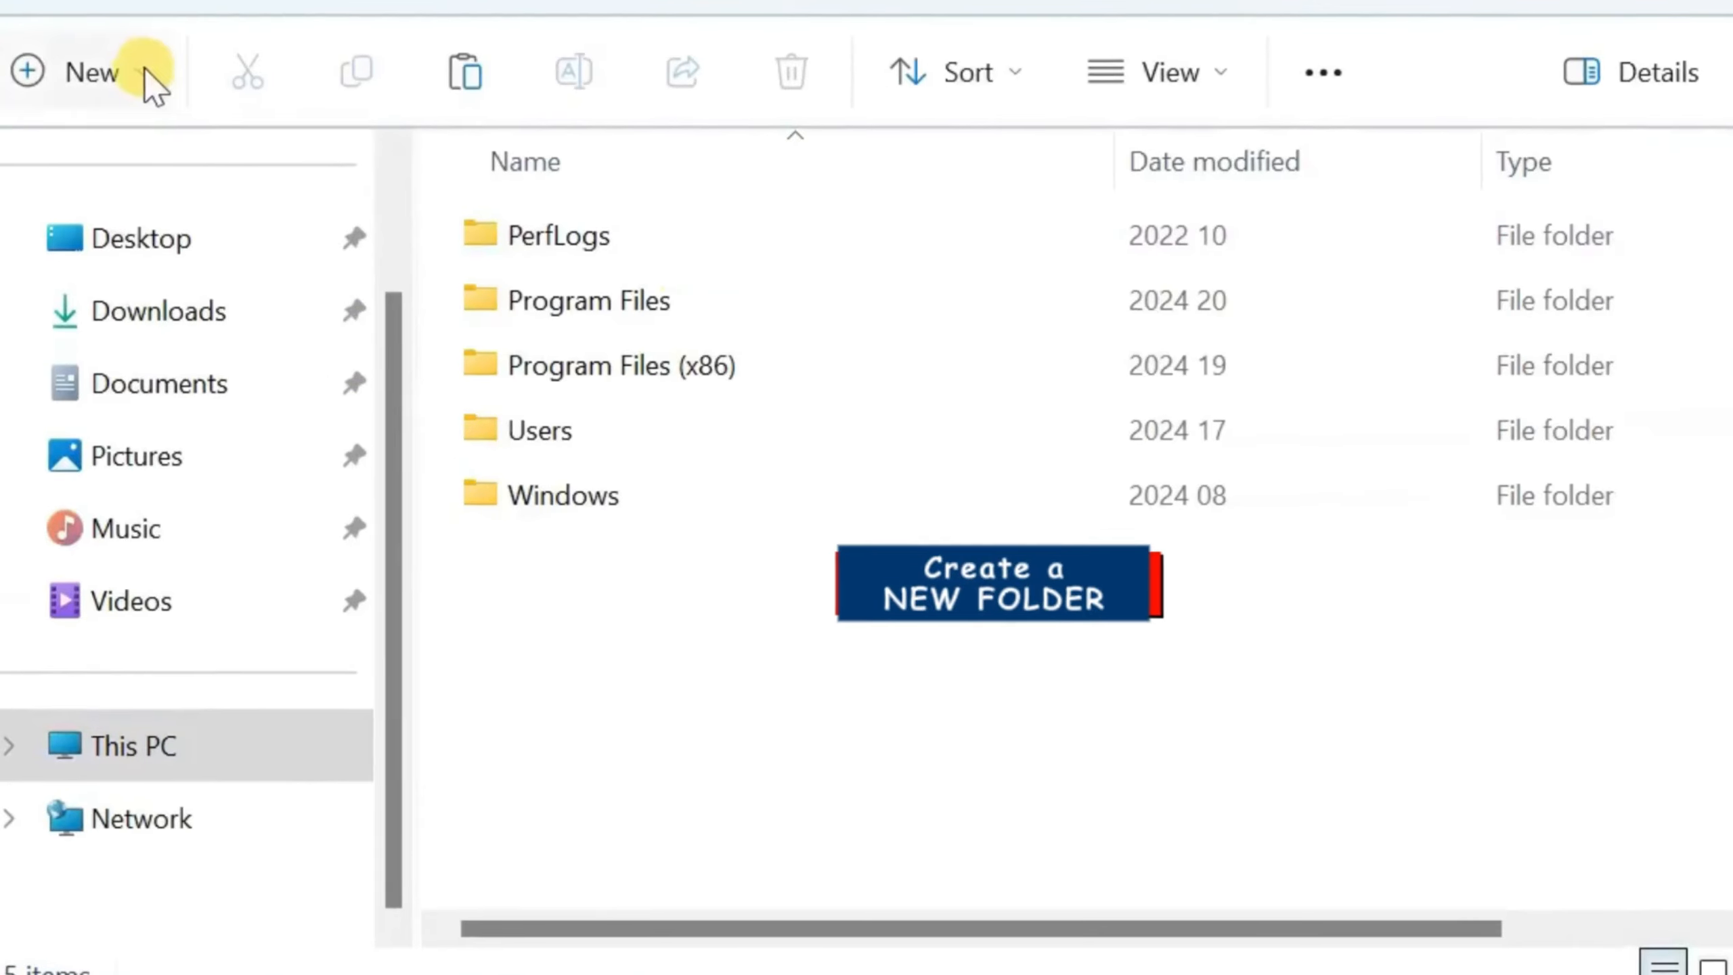
click(133, 70)
click(202, 217)
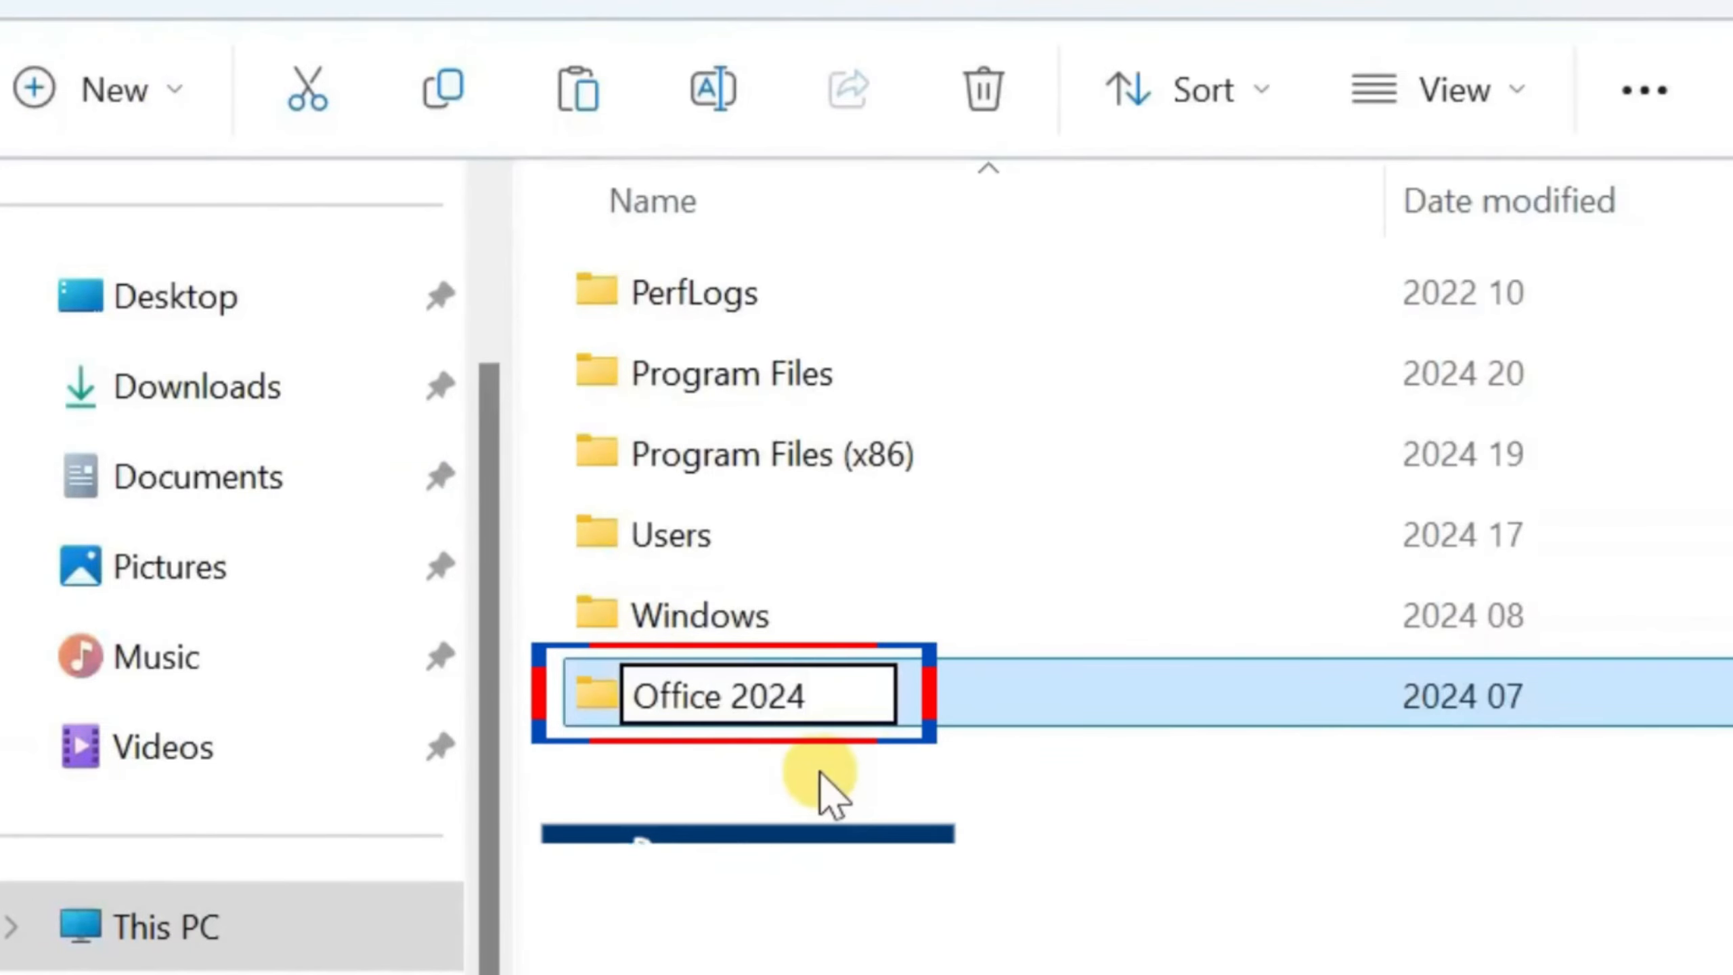
key(Return)
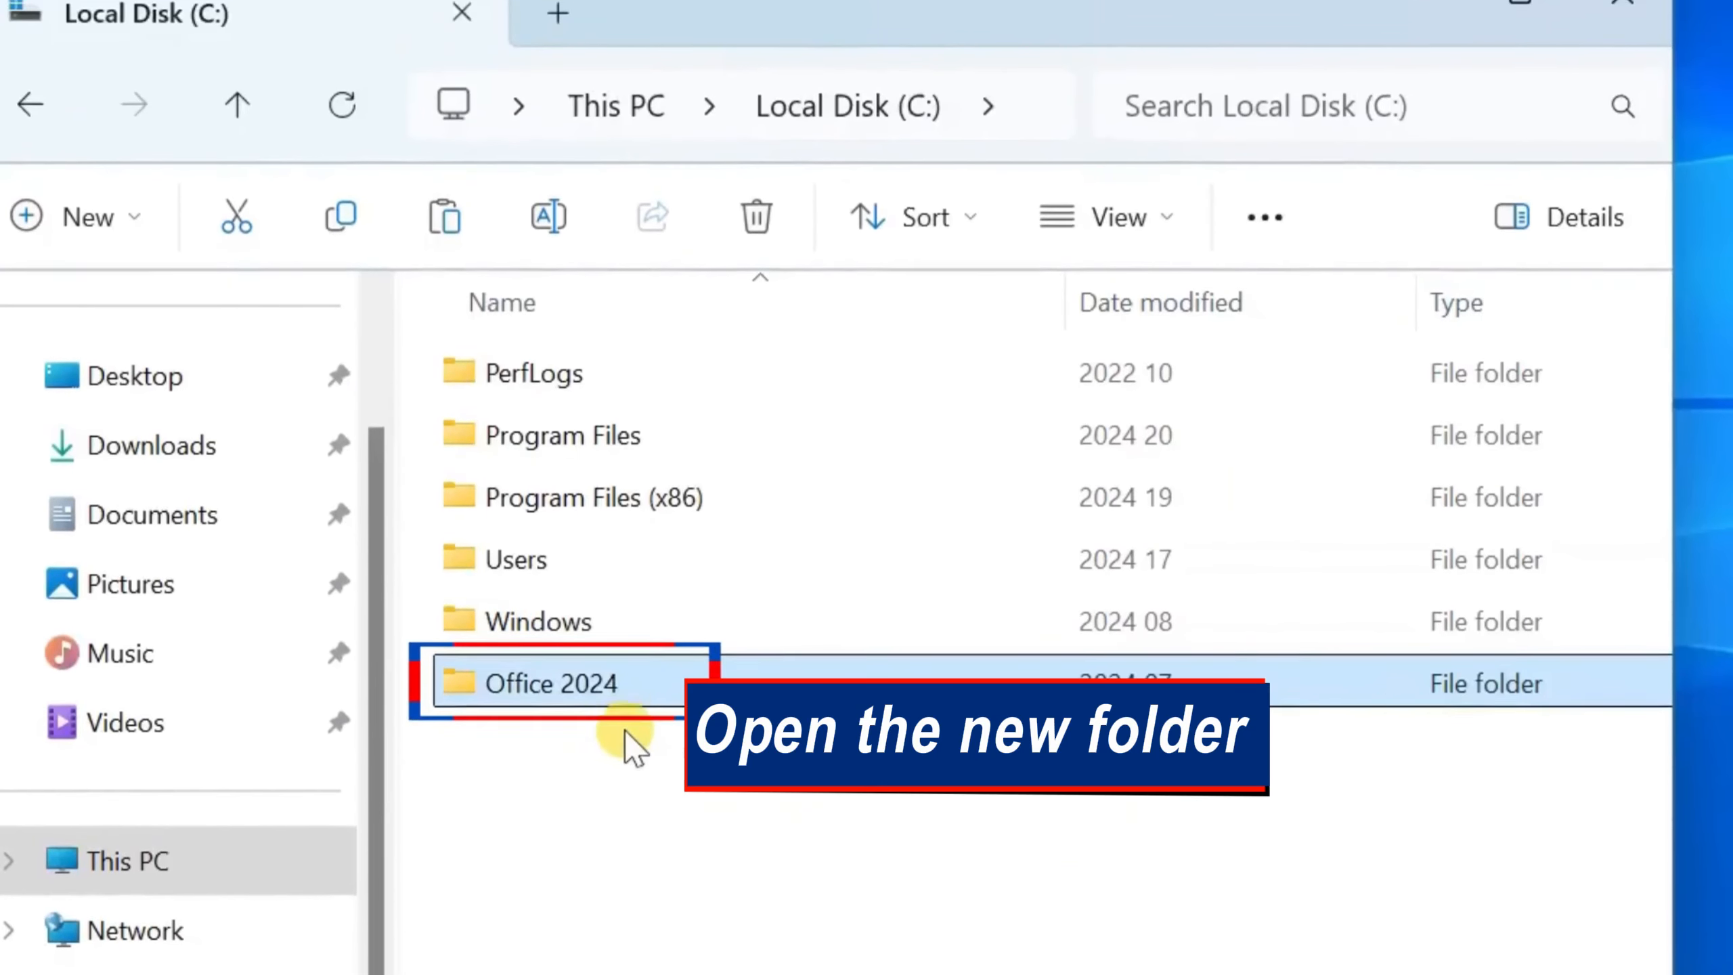
- Open the Office 2024 folder and paste the copied deployment tool installer into it
double_click(619, 684)
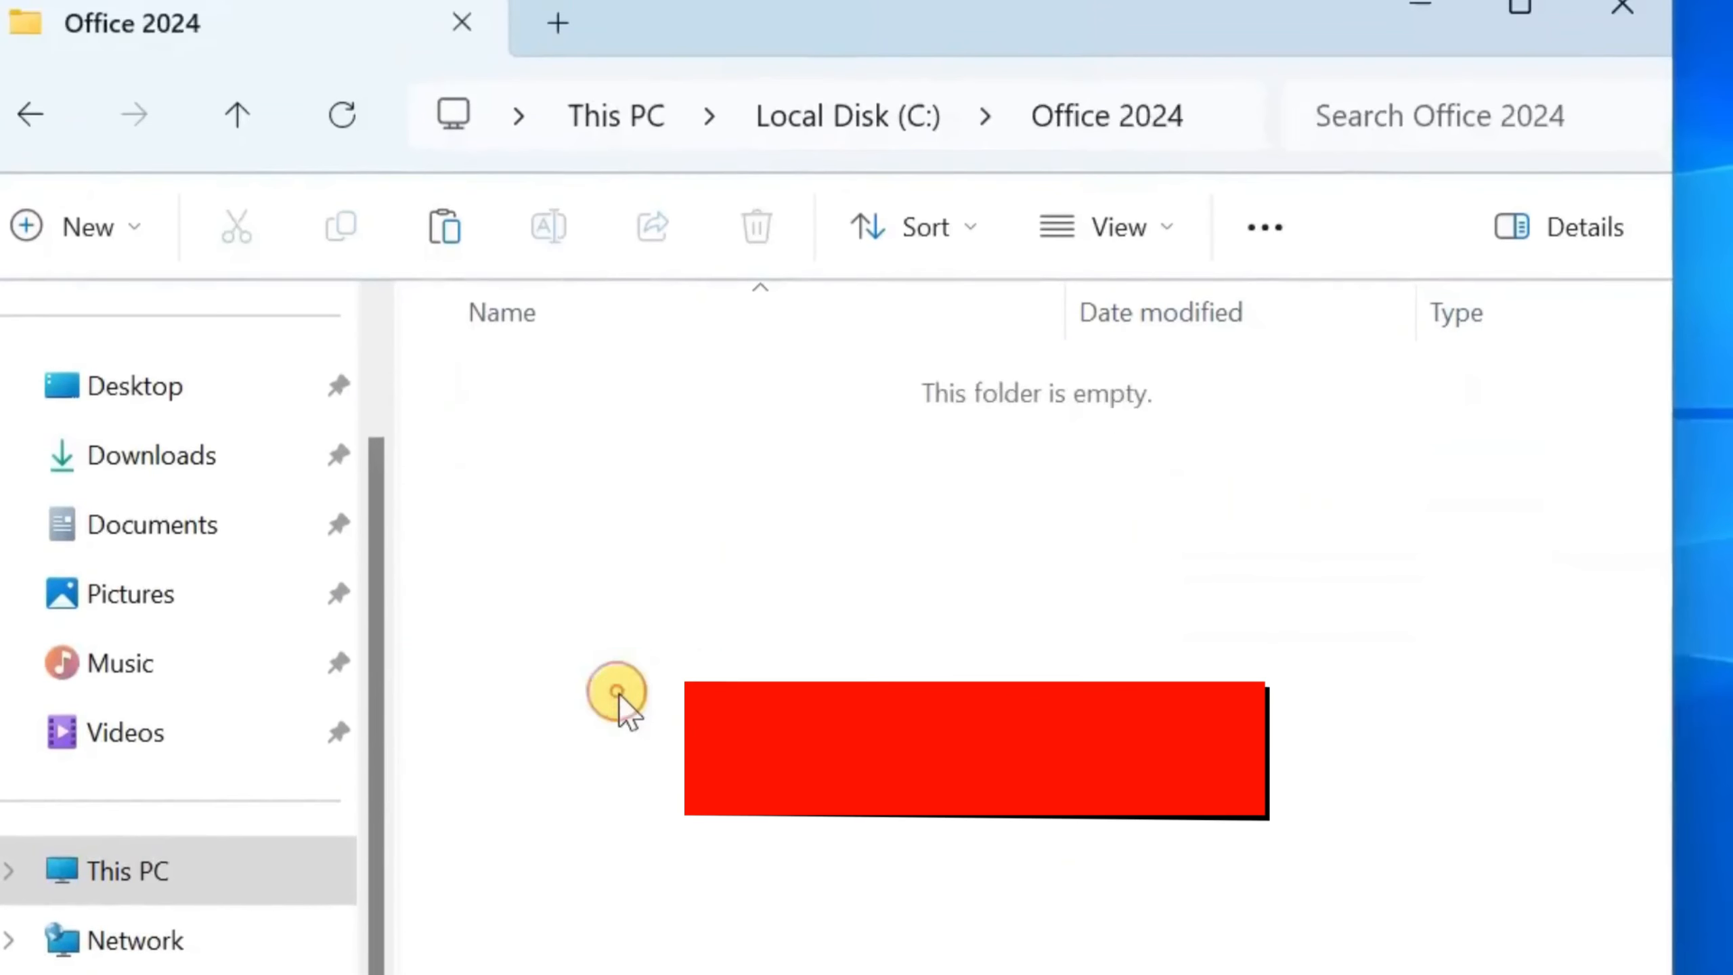
right_click(678, 537)
click(723, 573)
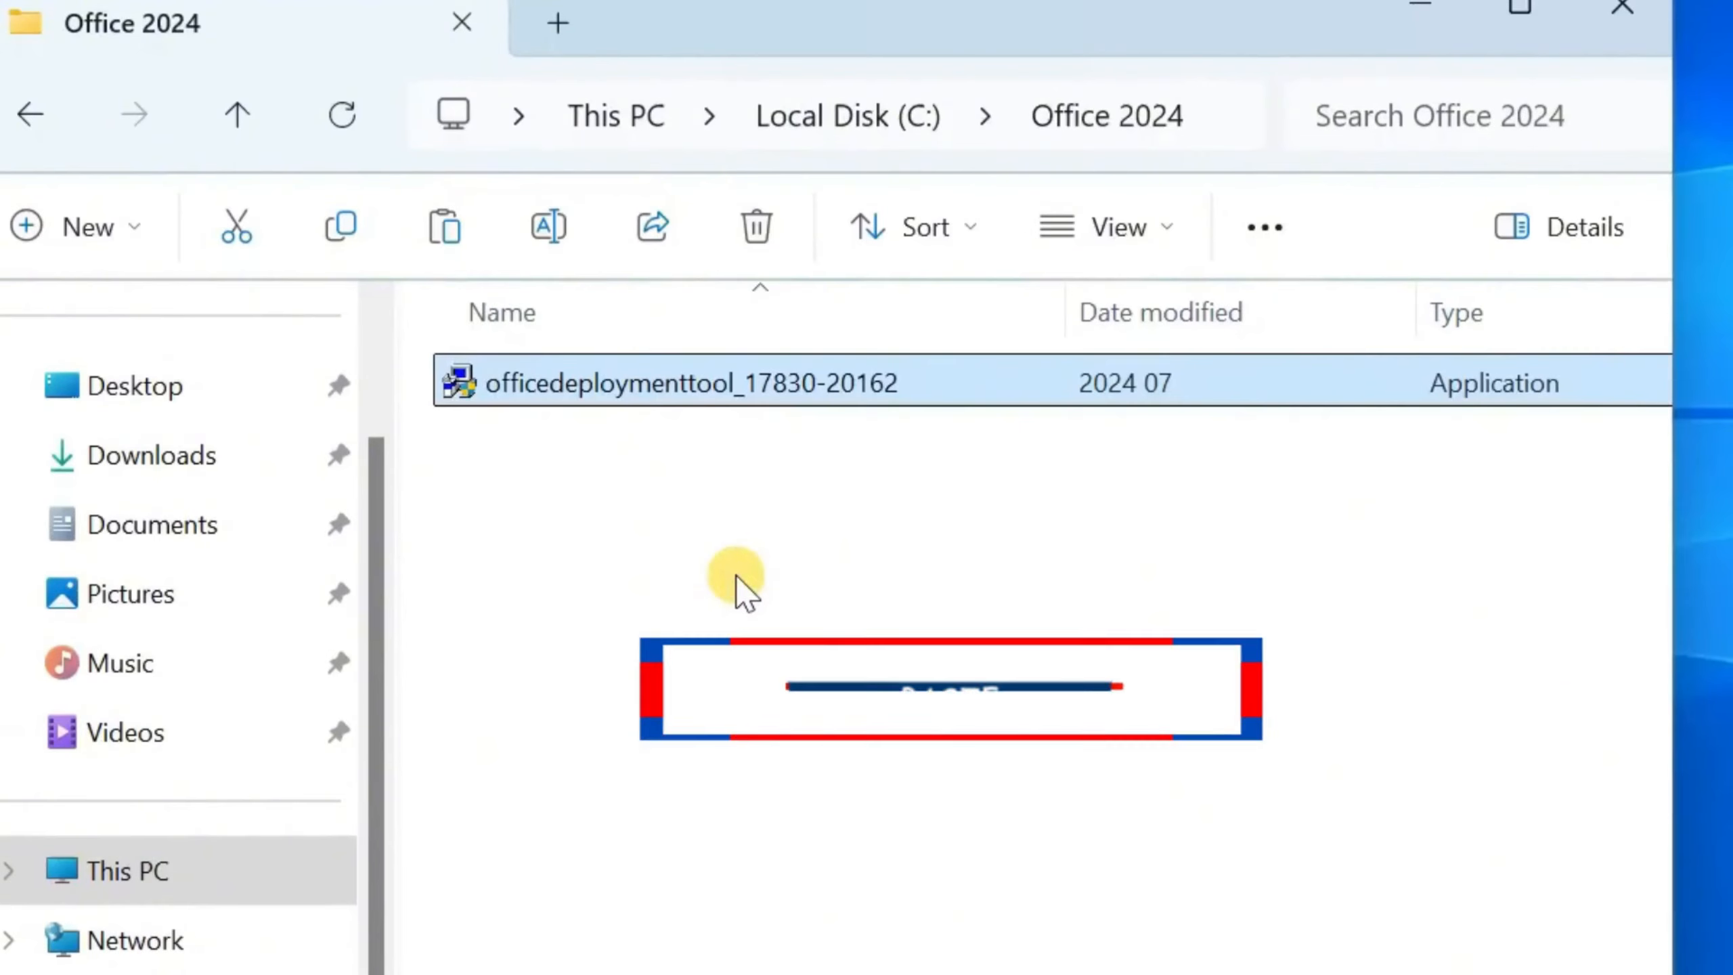
- Run the pasted deployment tool installer as administrator and accept the Microsoft Software License Terms
right_click(663, 383)
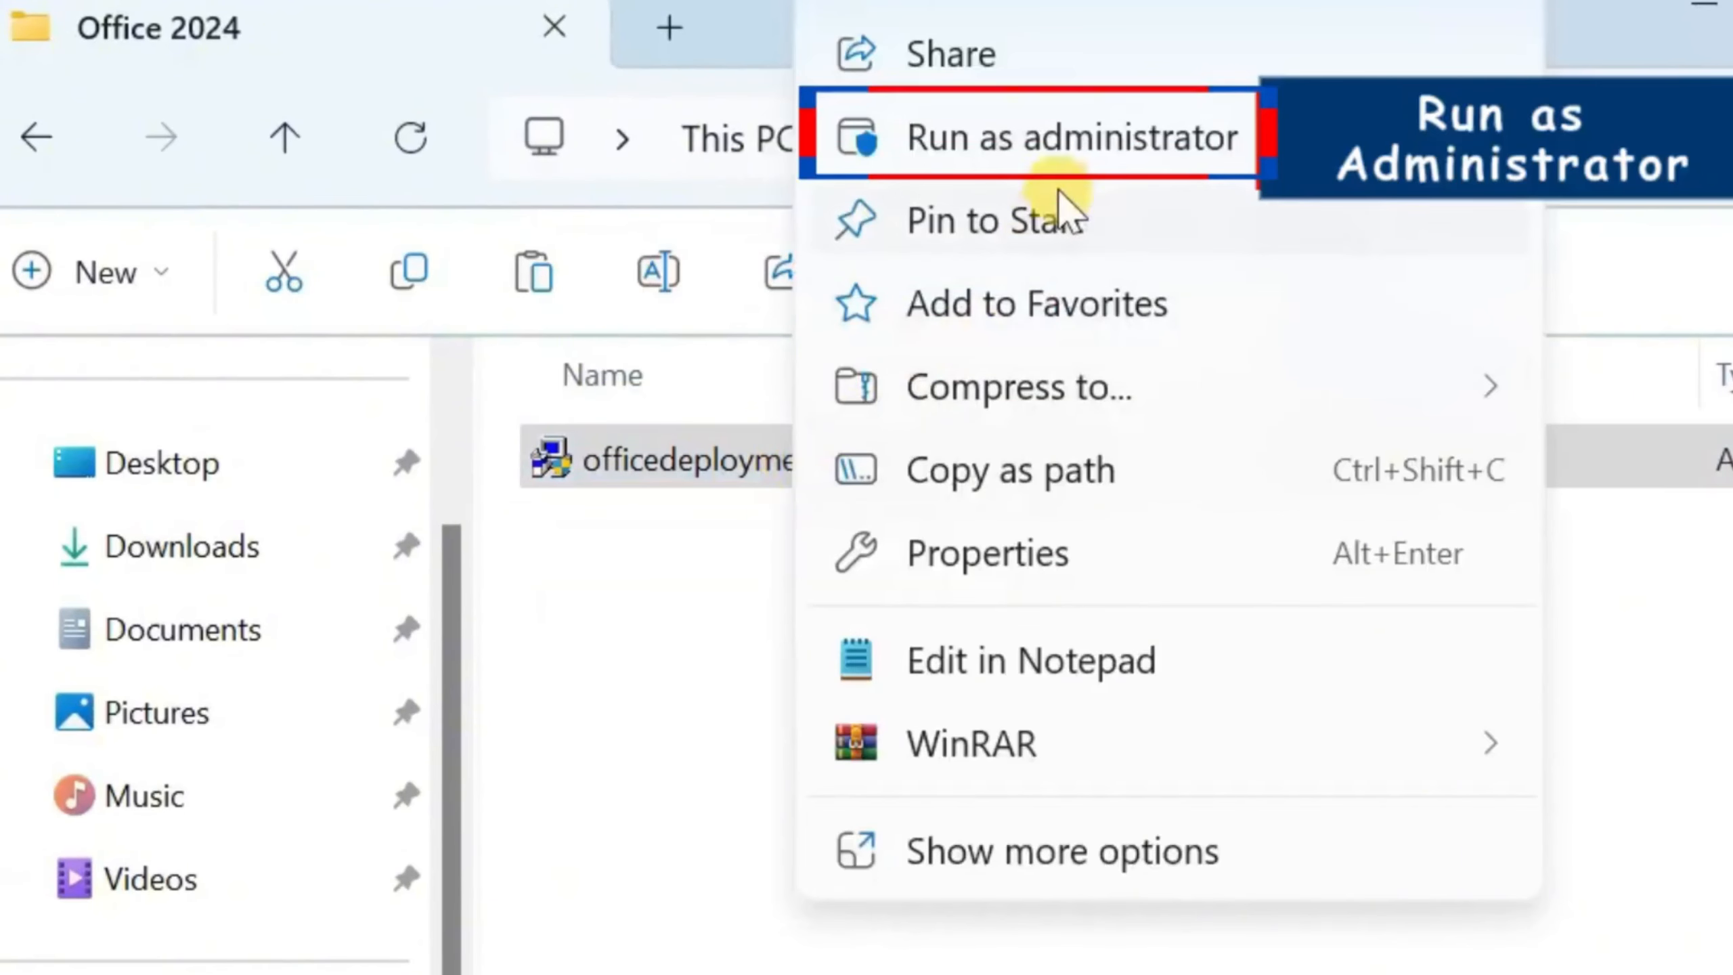
click(1077, 140)
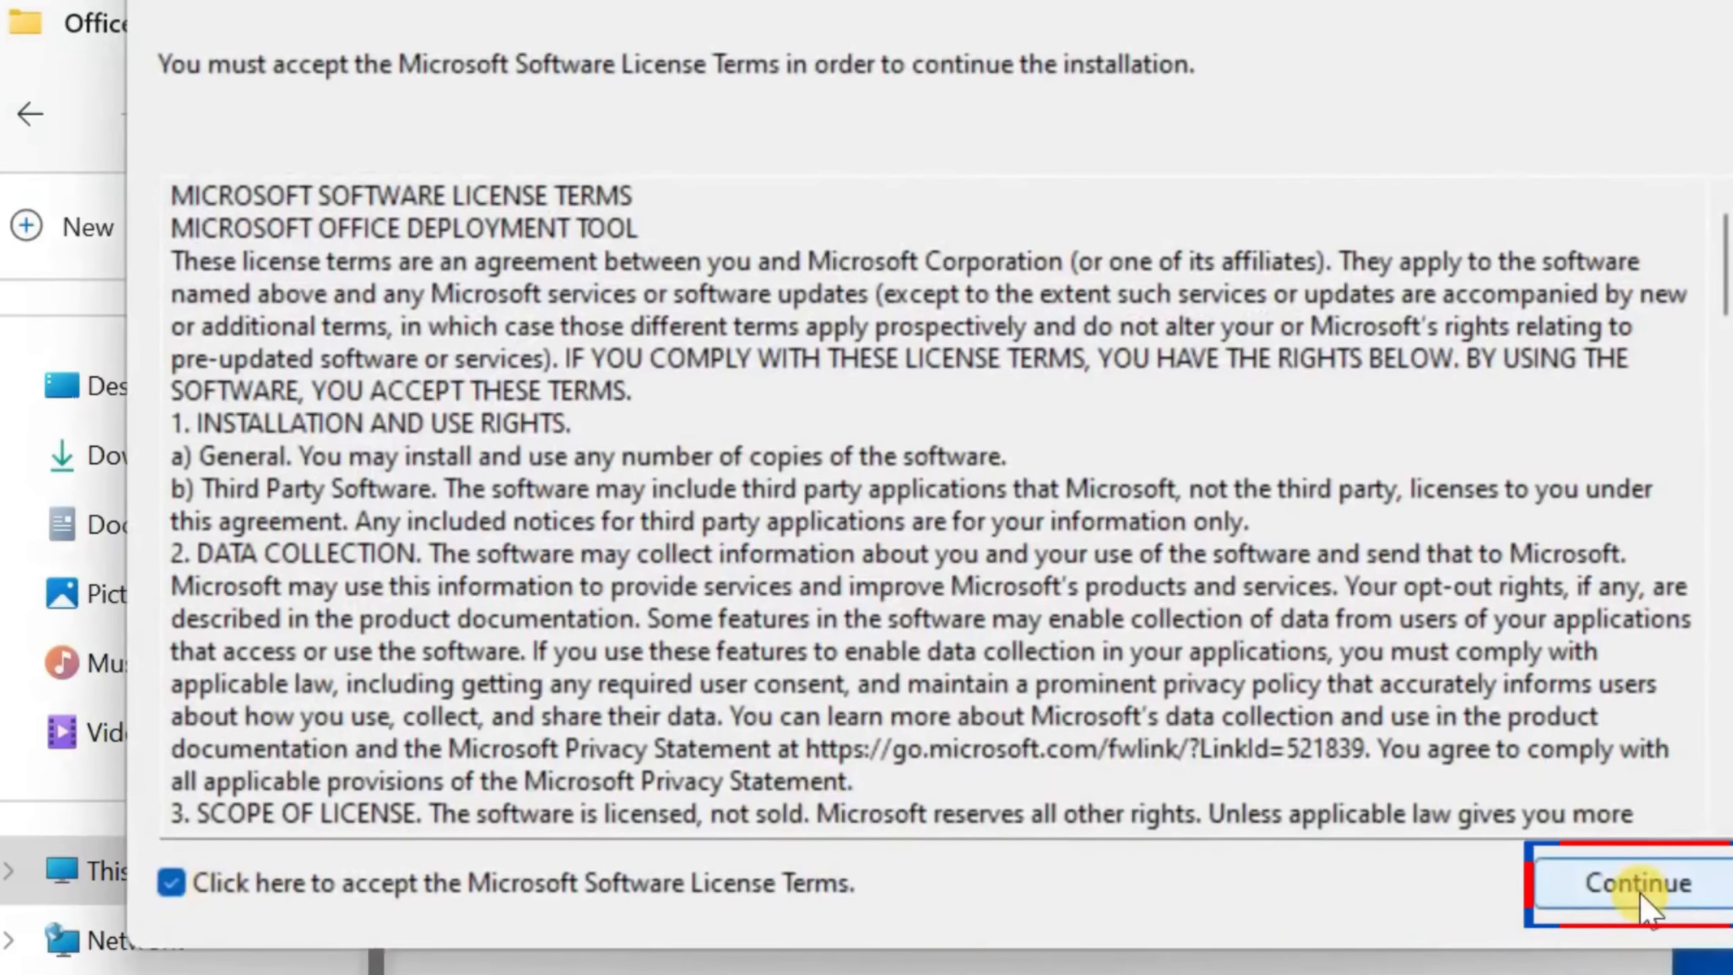
click(1621, 898)
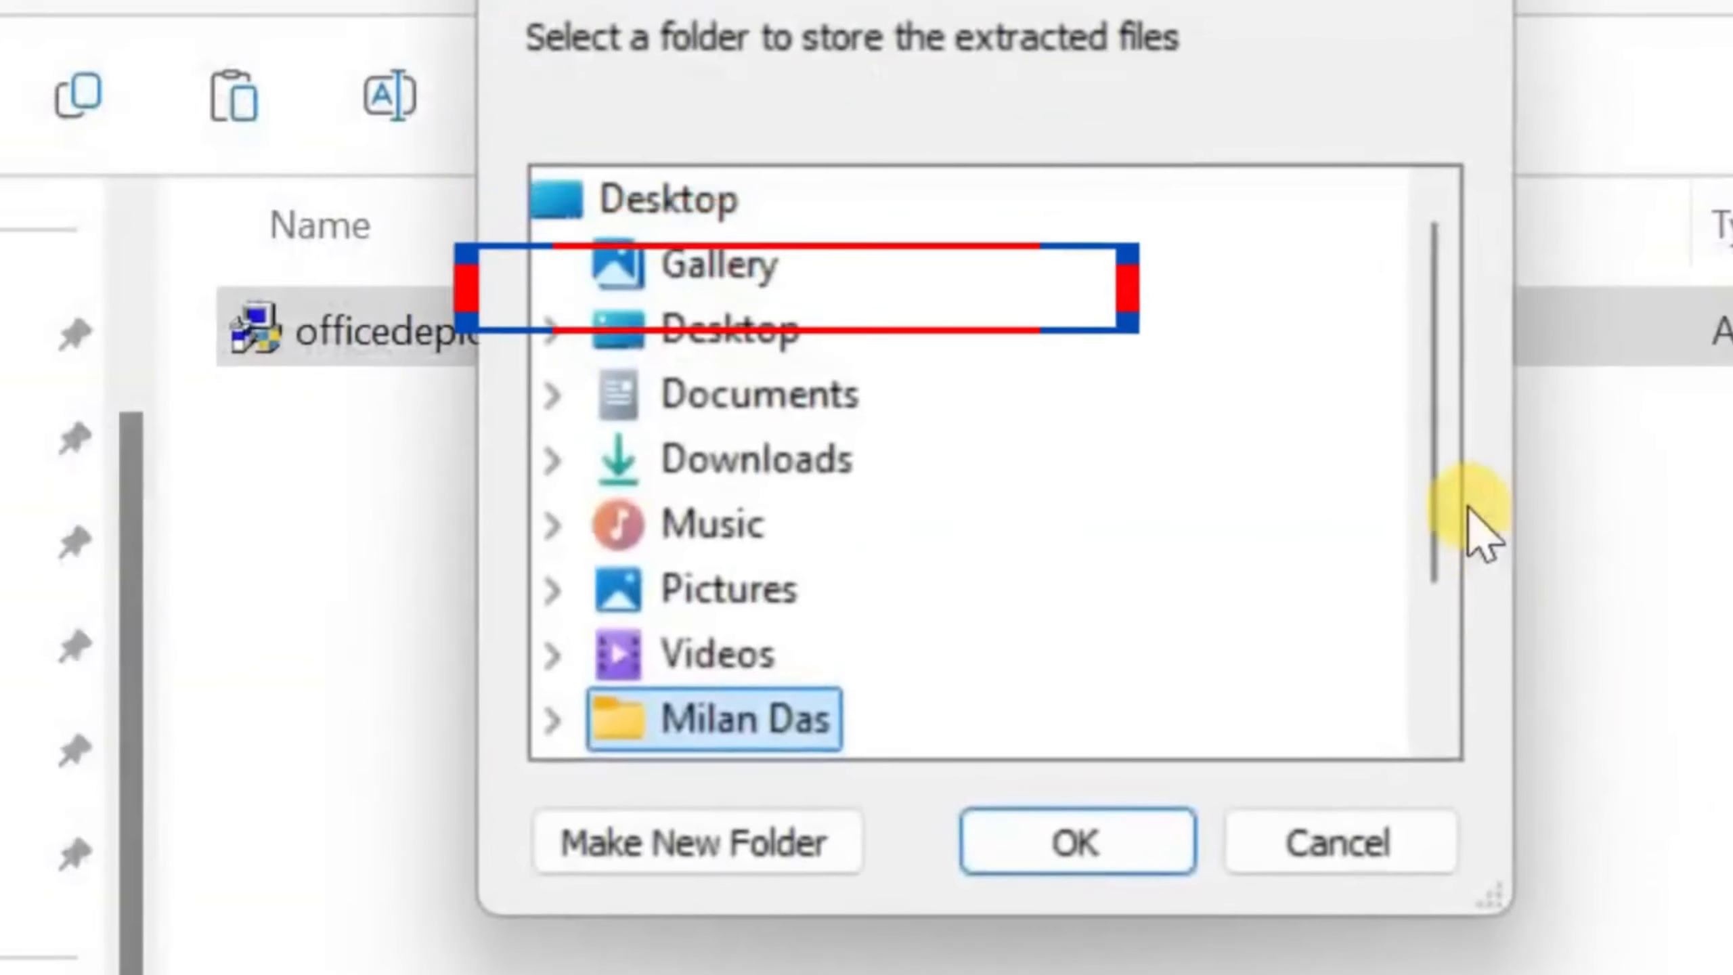
- Extract the deployment tool files into the Office 2024 folder on Local Disk (C:)
drag(1424, 455, 1427, 624)
key(Down)
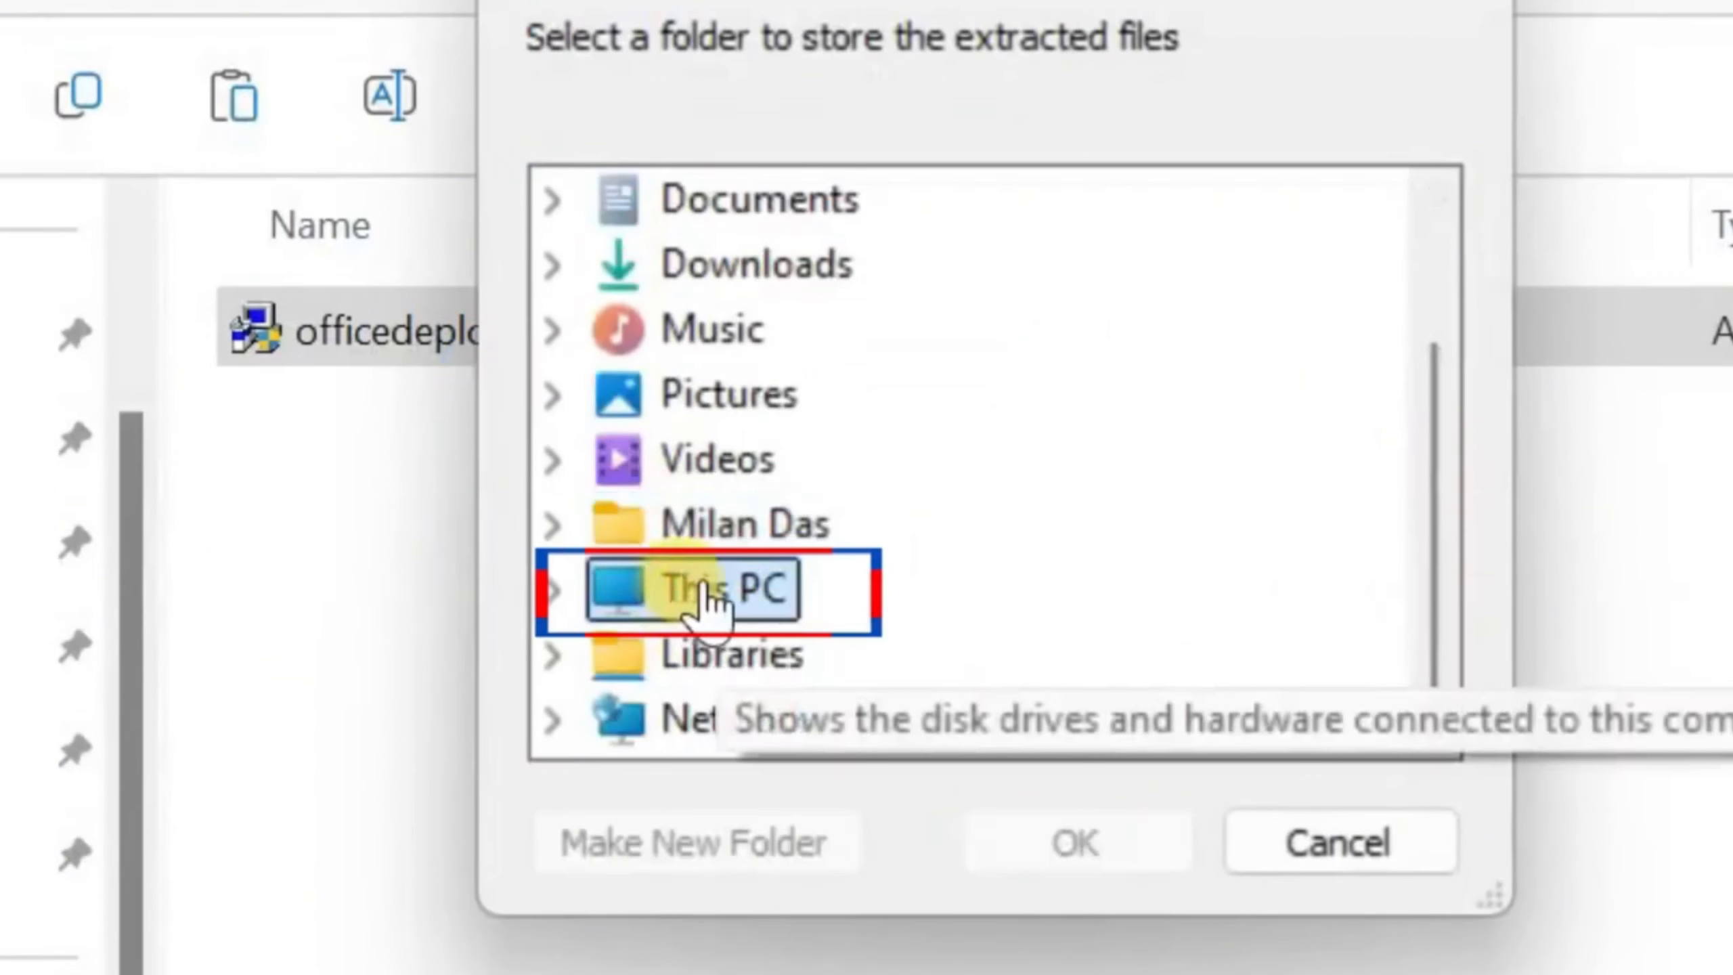
click(558, 597)
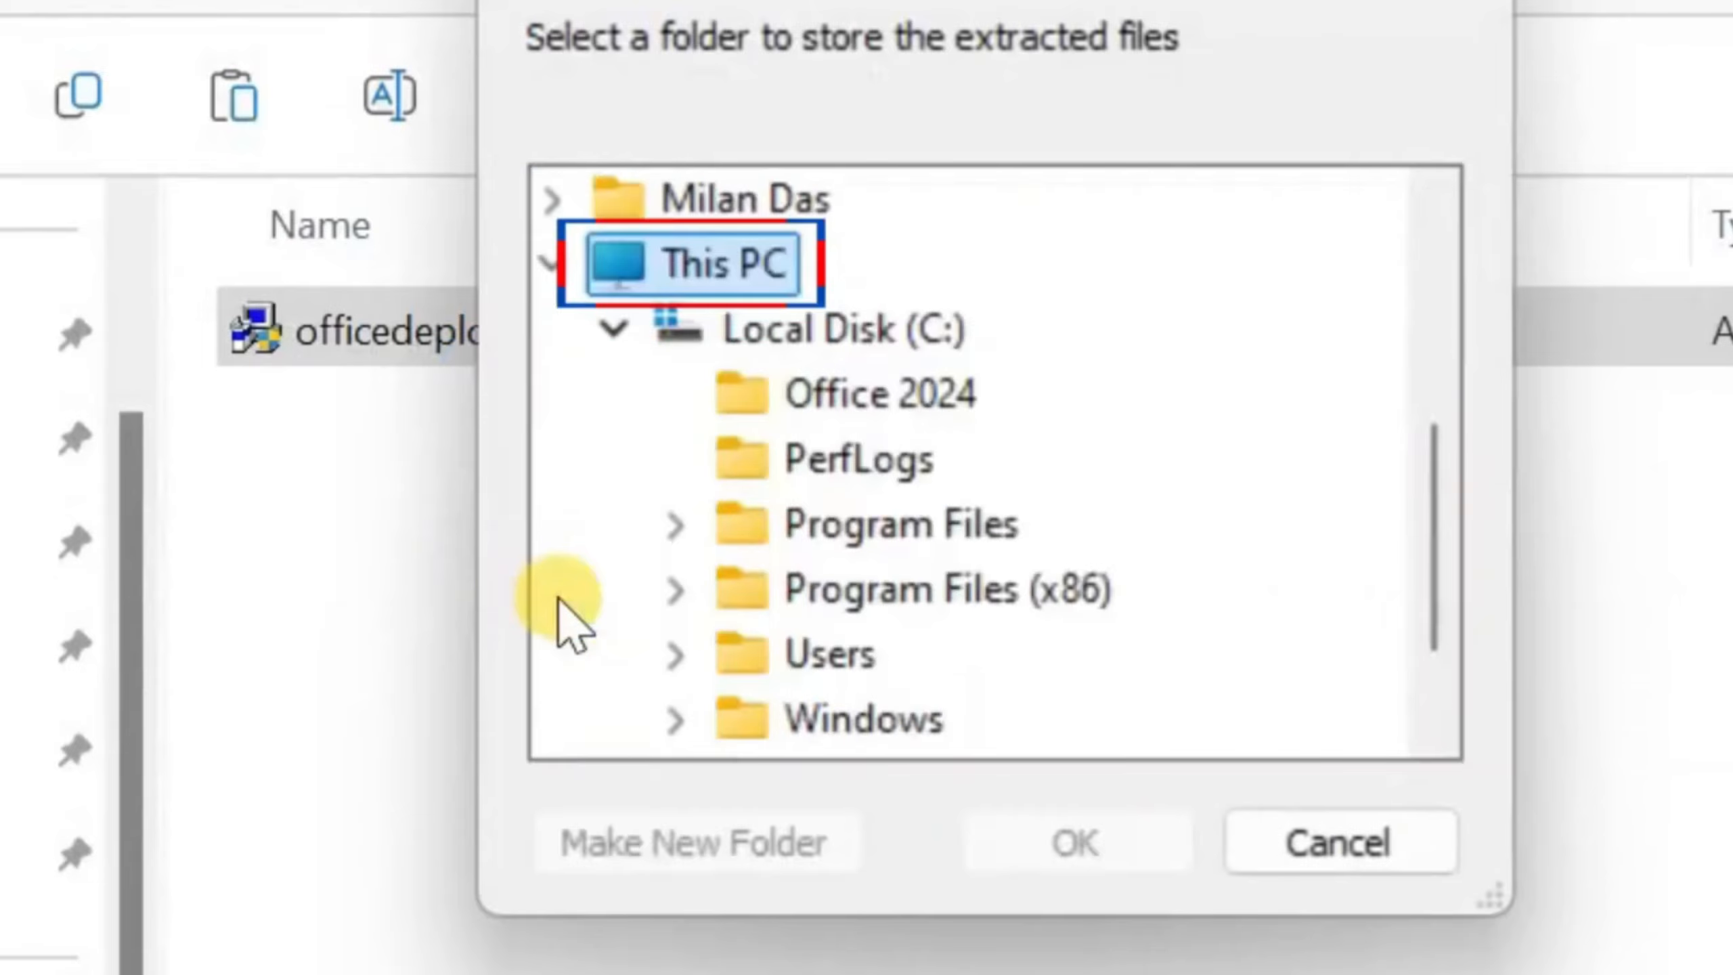
click(955, 410)
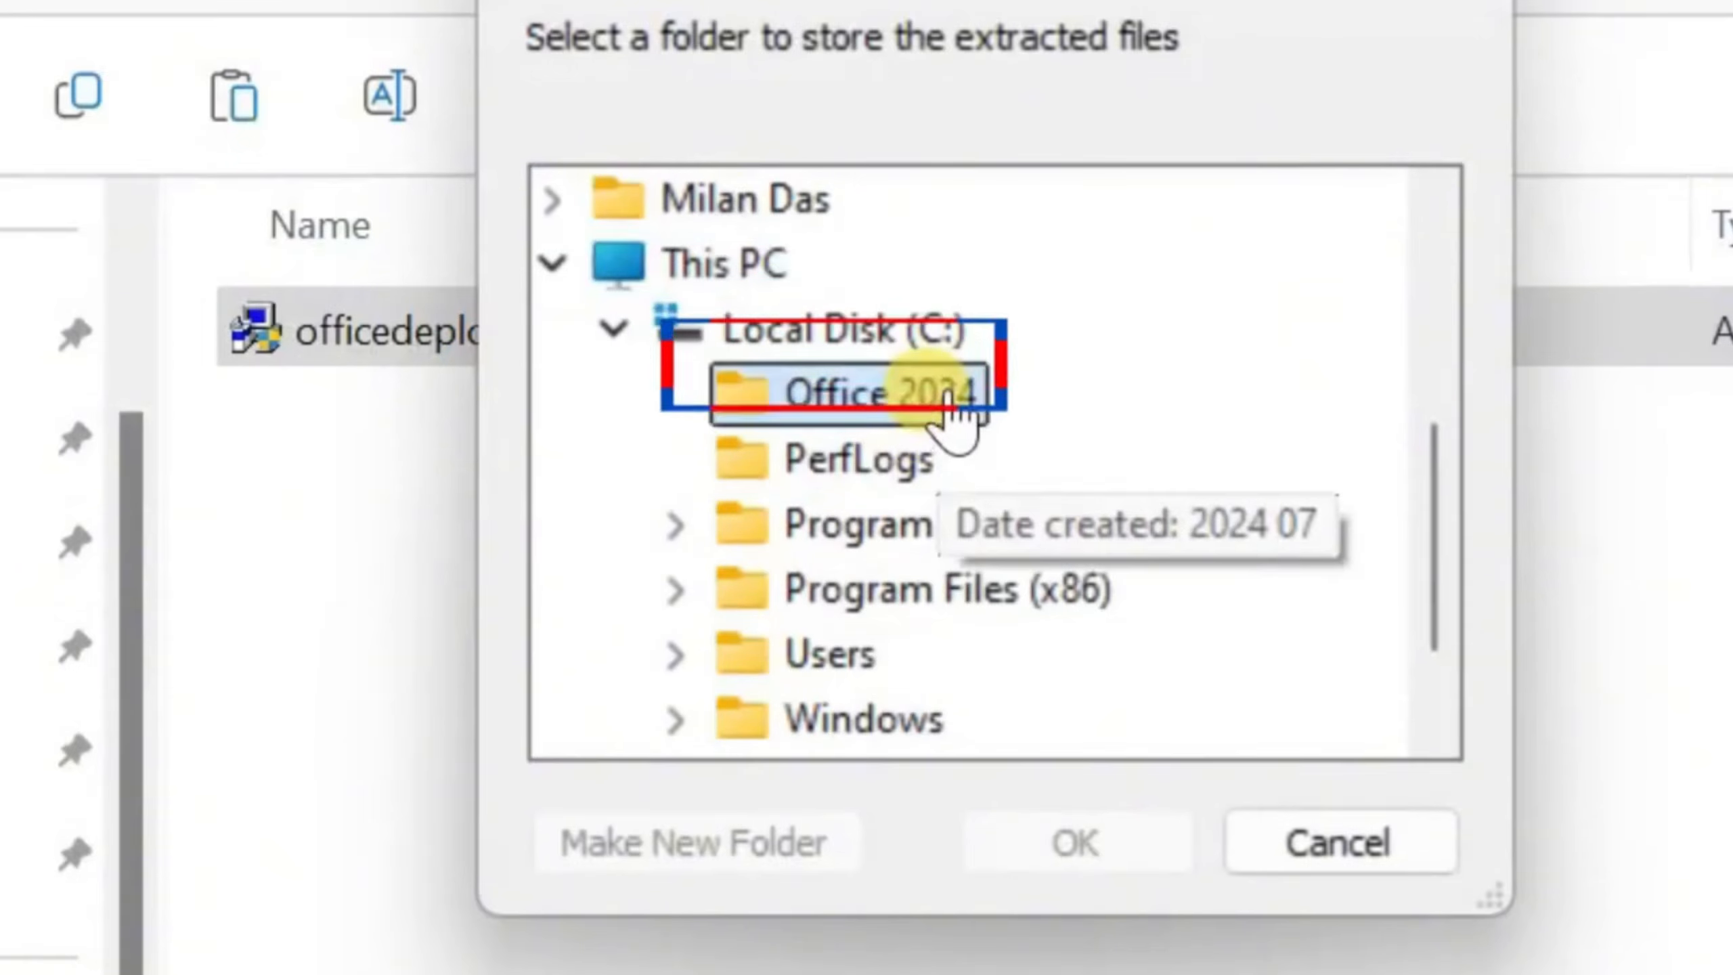
click(1149, 862)
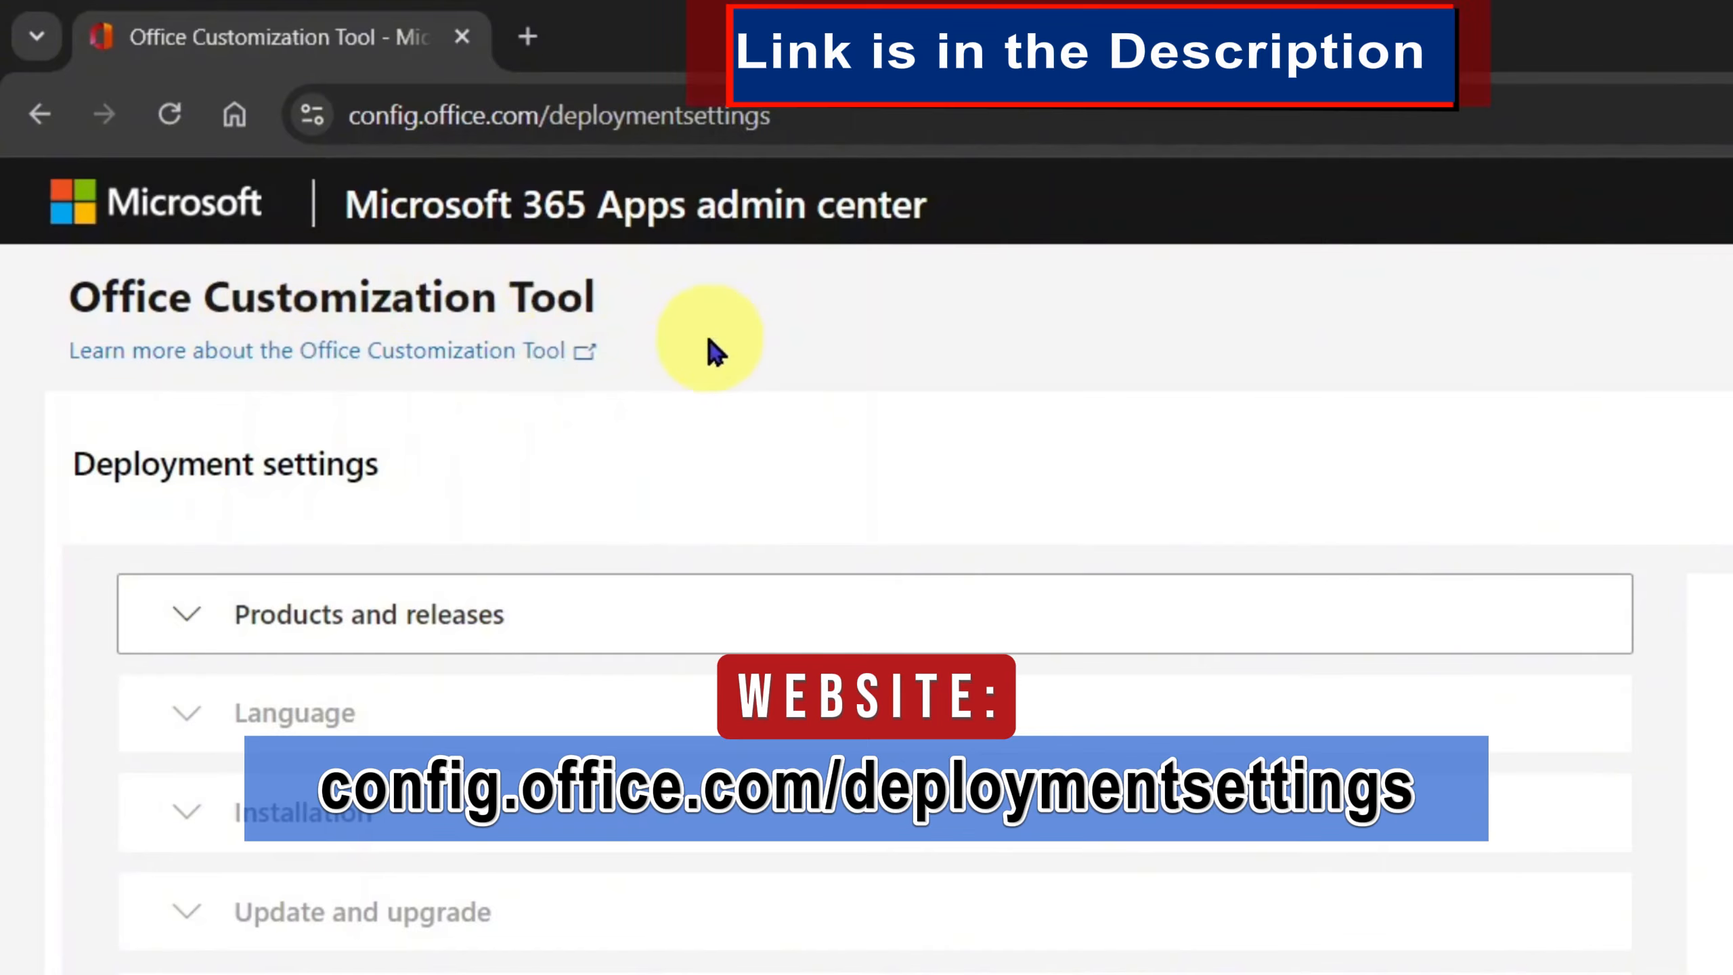
- Switch to the Office Customization Tool at config.office.com/deploymentsettings and expand the Products and releases settings to the architecture choice
click(190, 620)
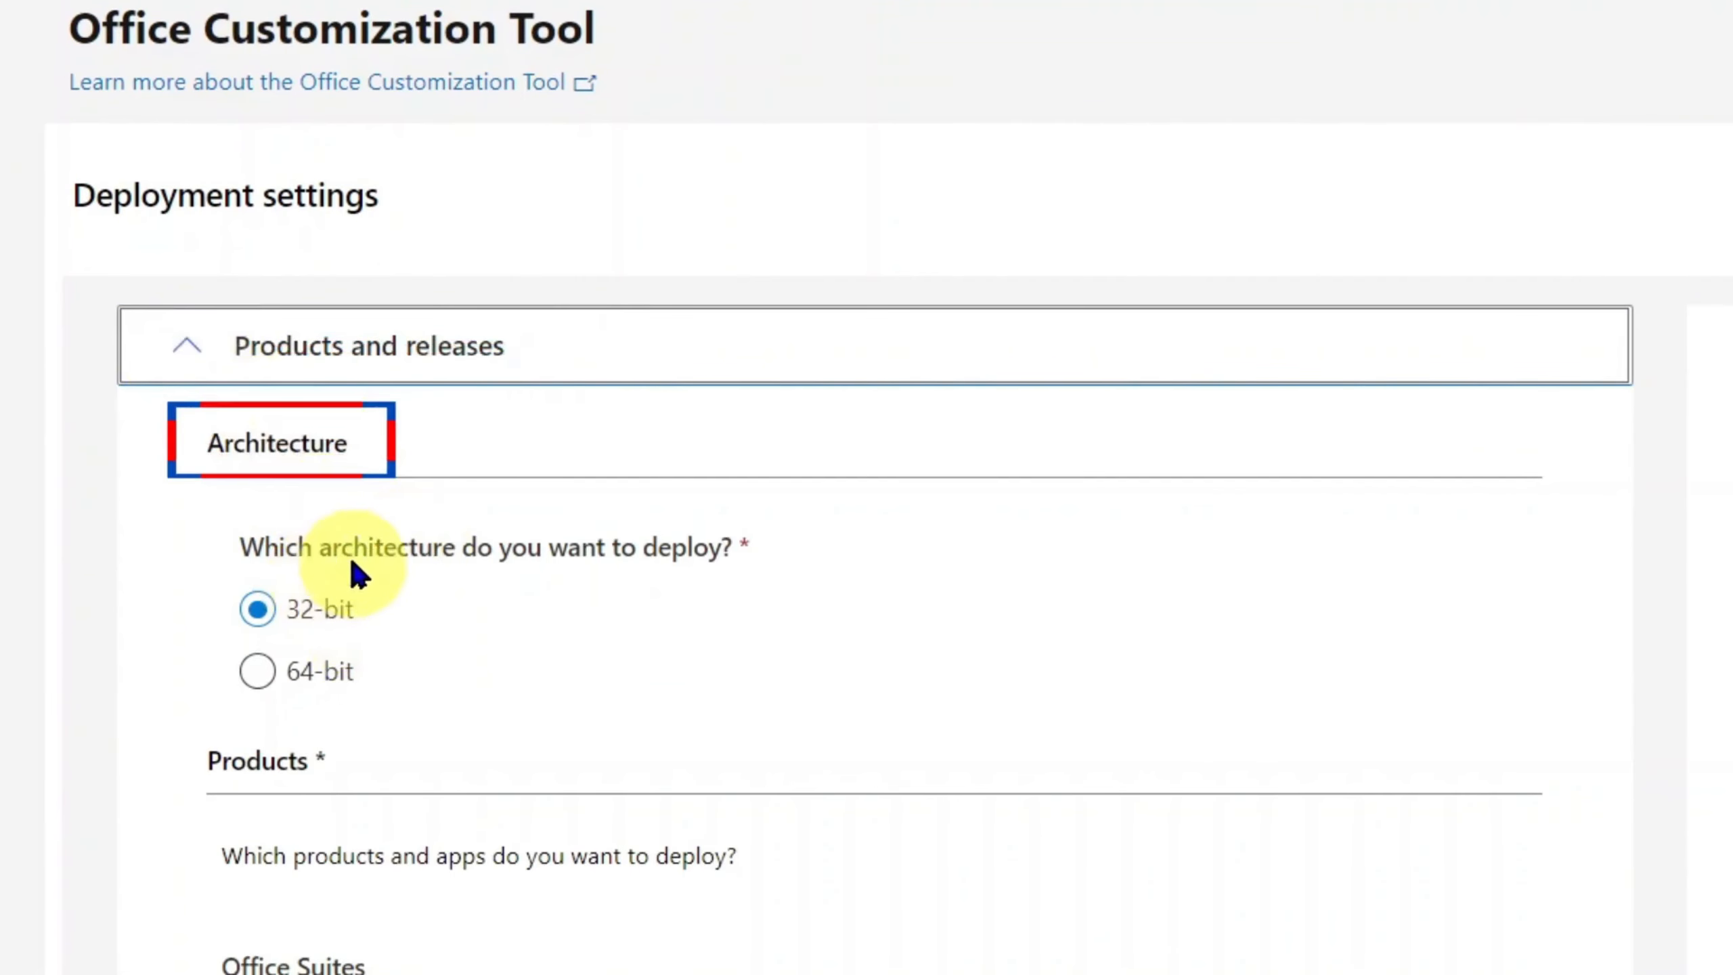
double_click(354, 552)
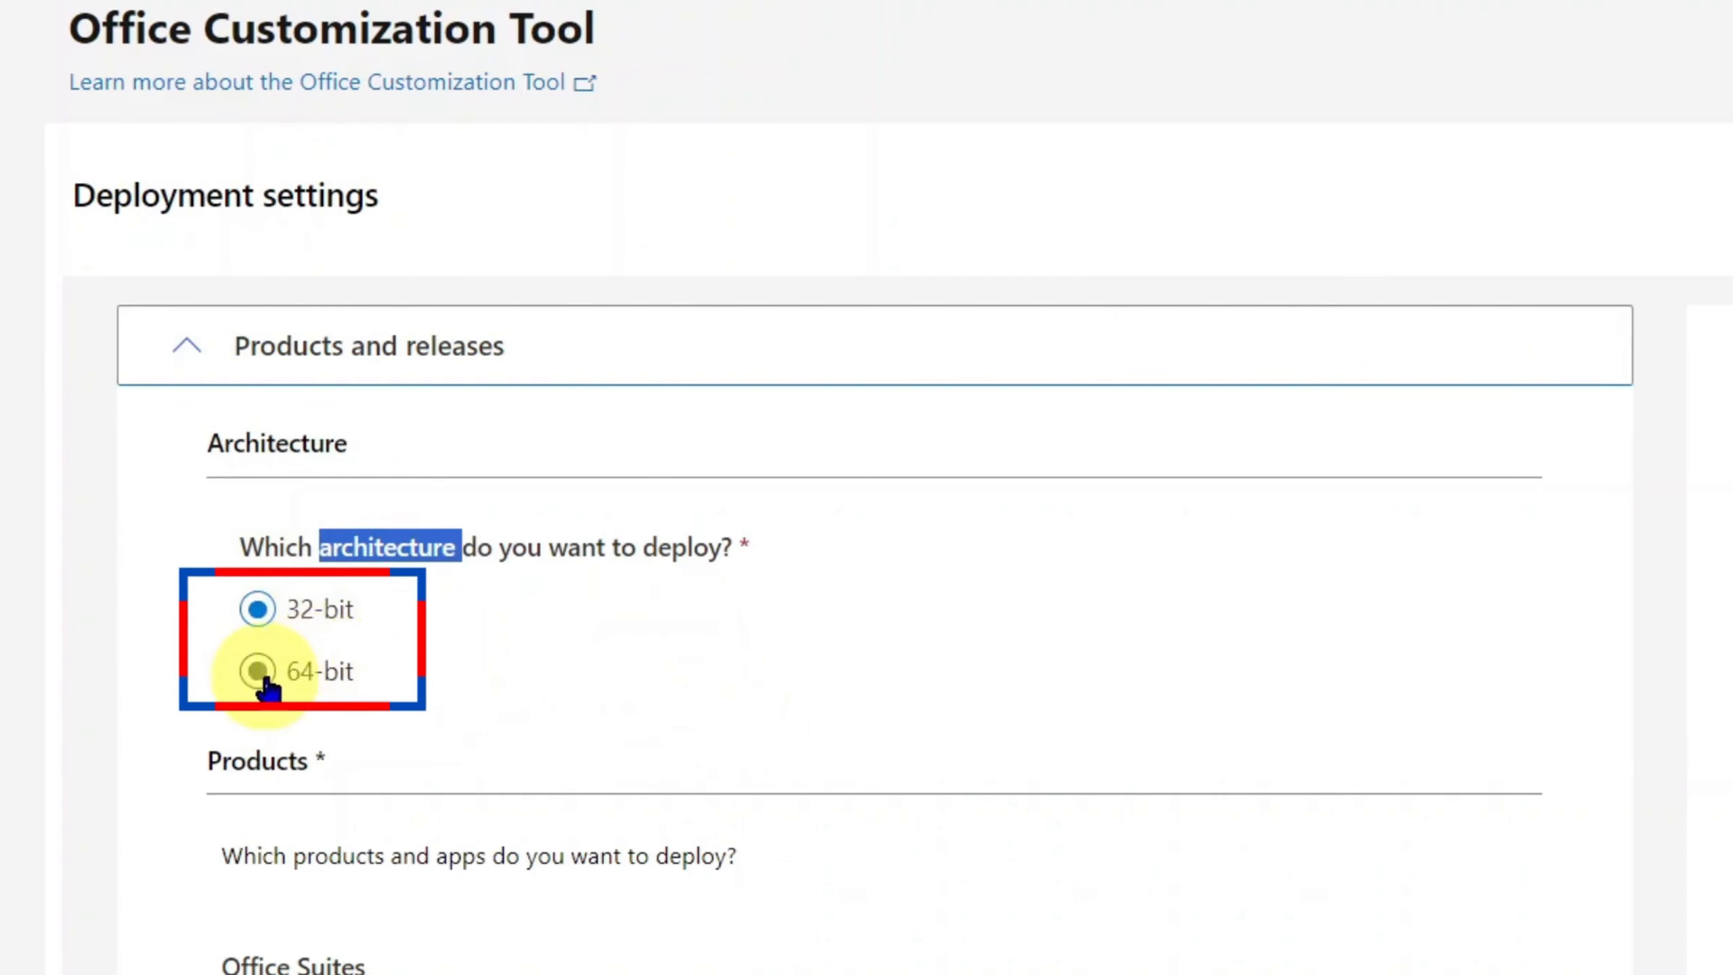
click(345, 614)
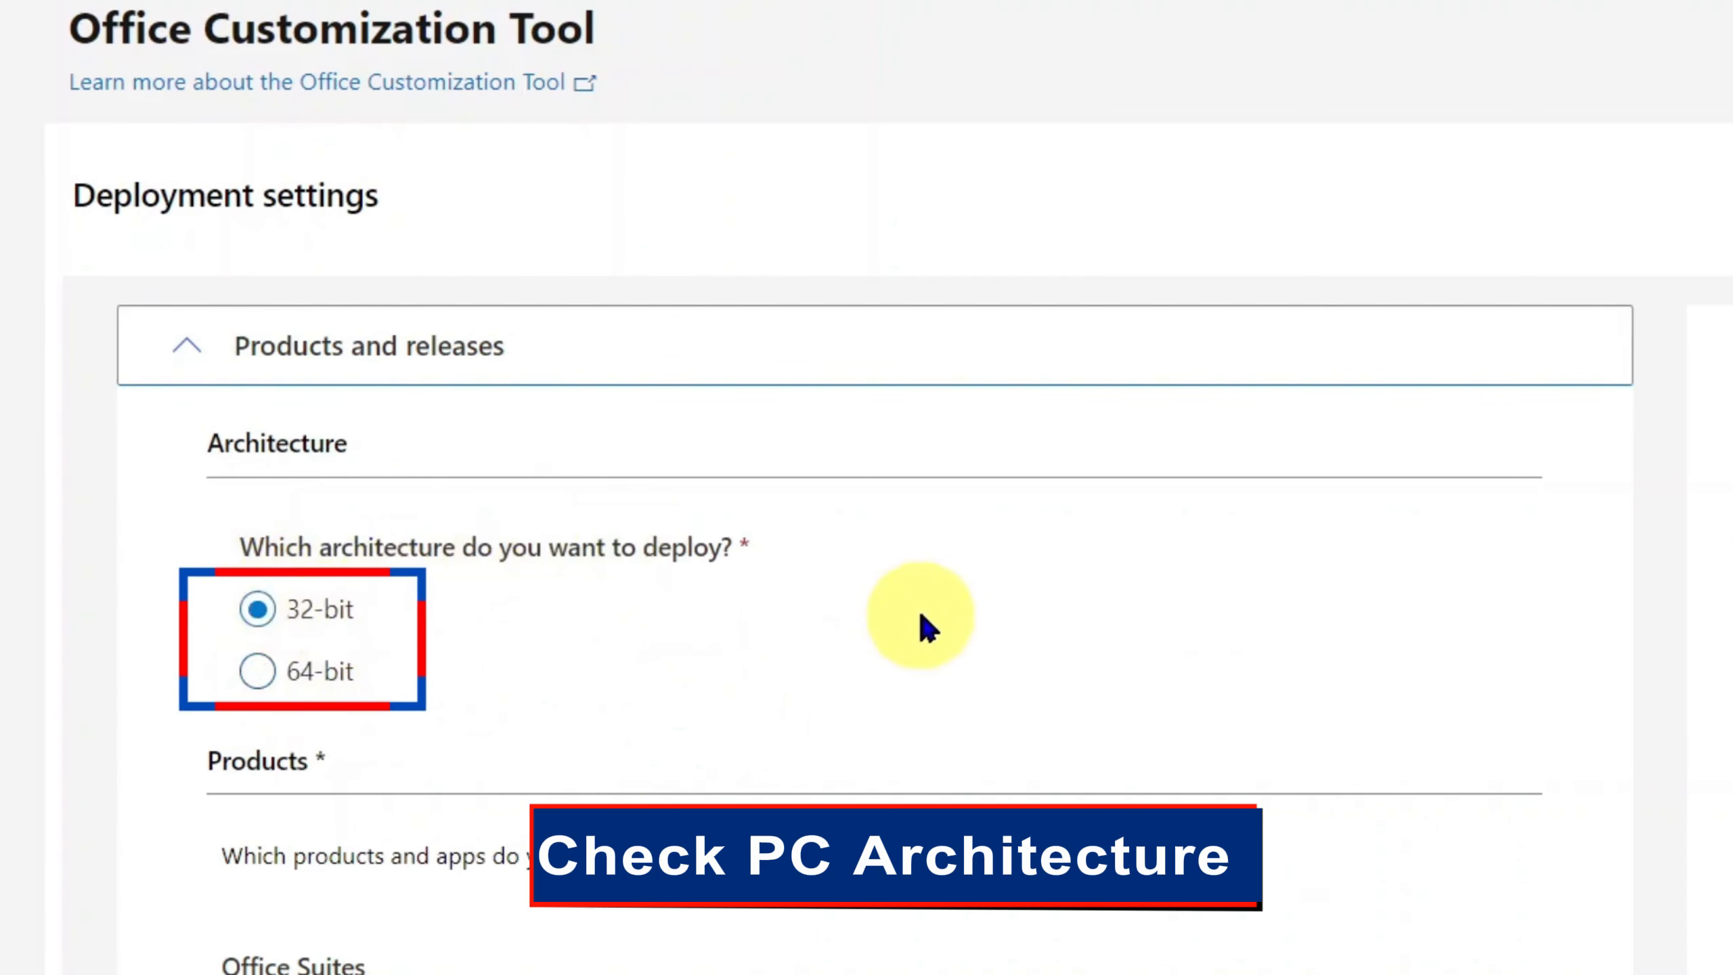
- Open System Information in Windows and check the PC's system type
click(643, 944)
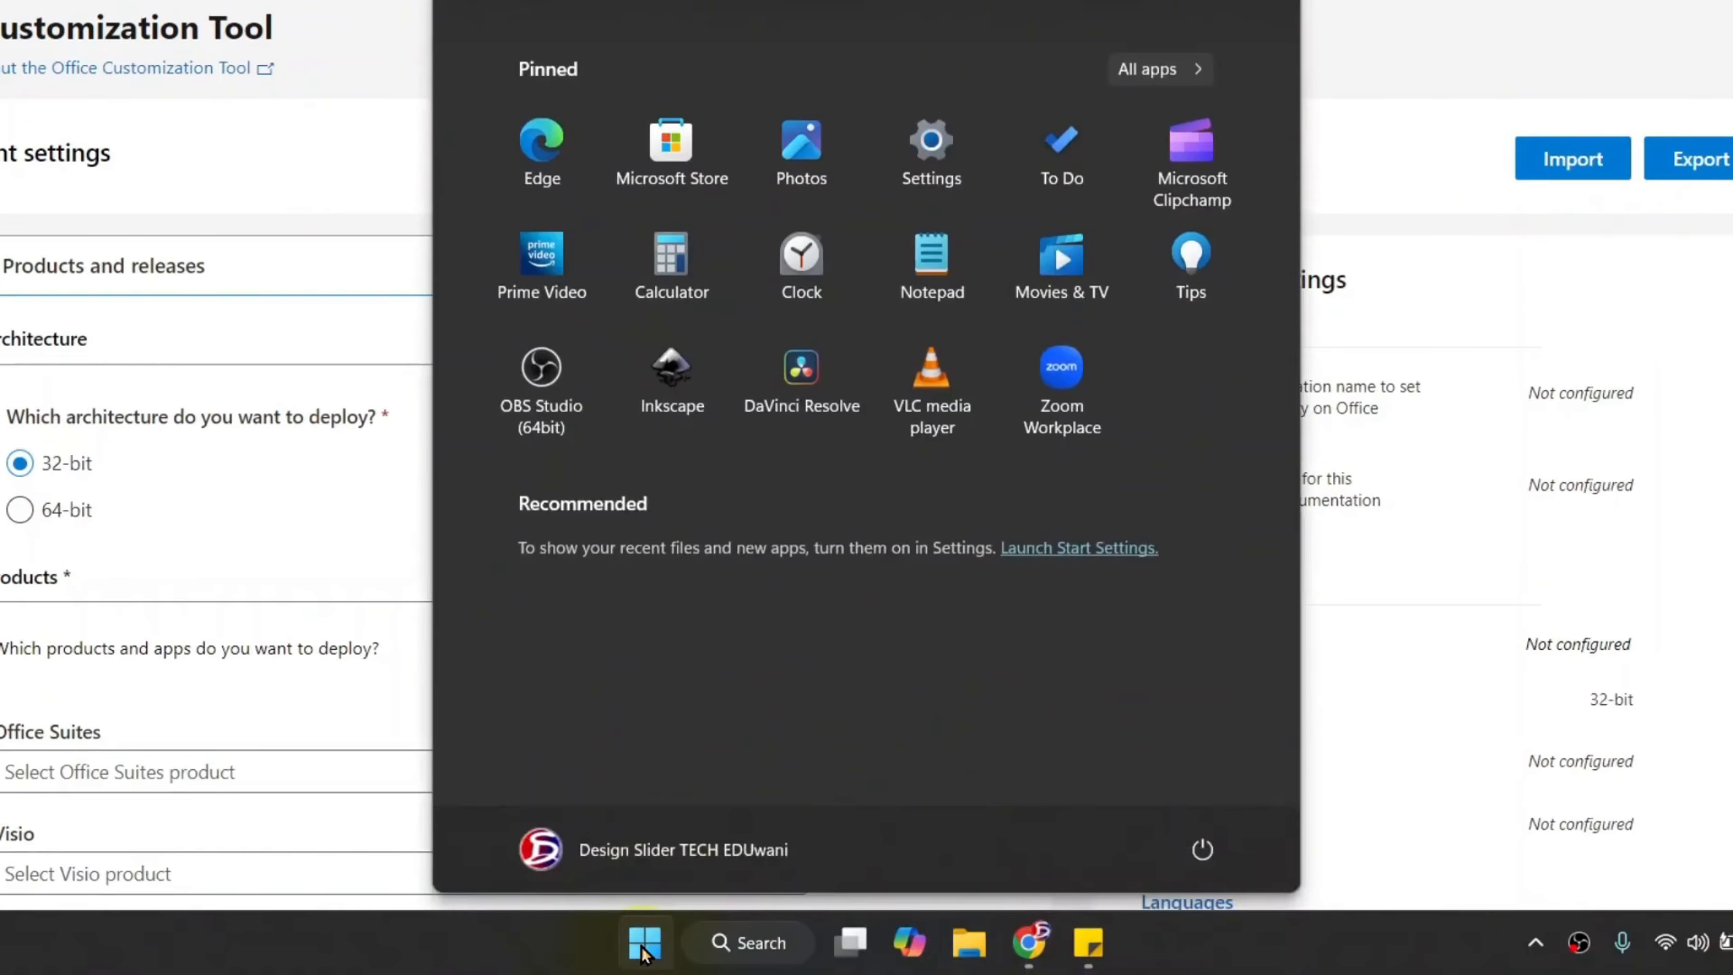
text(system)
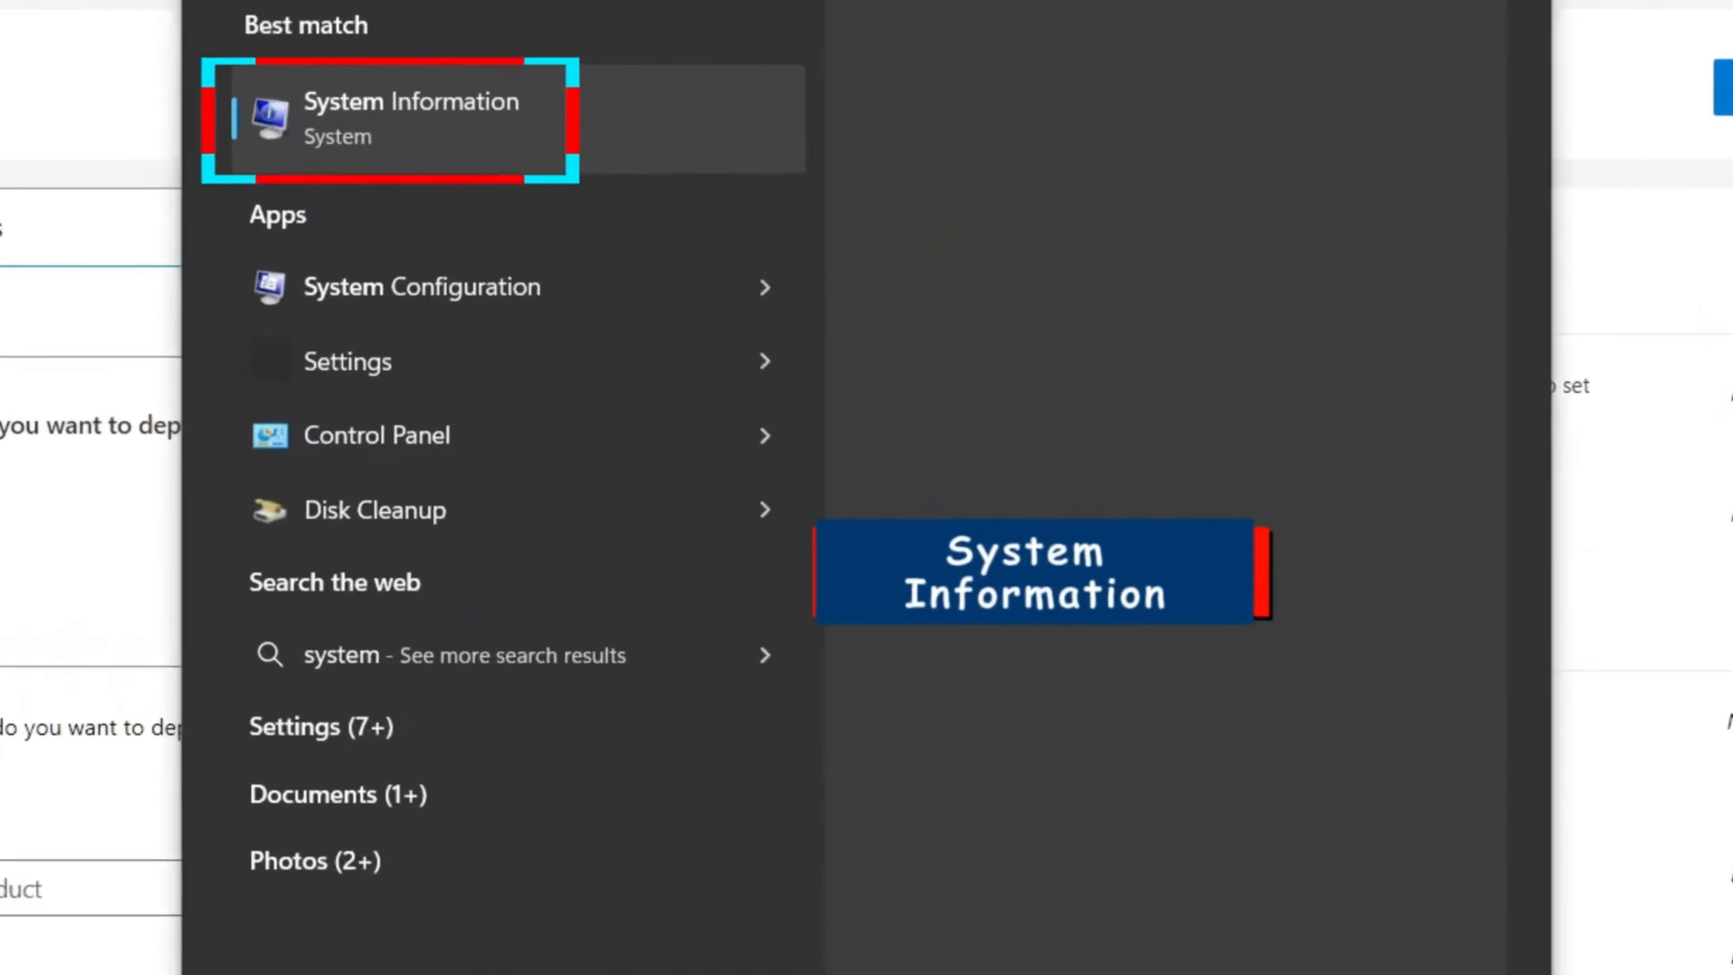
text( Information)
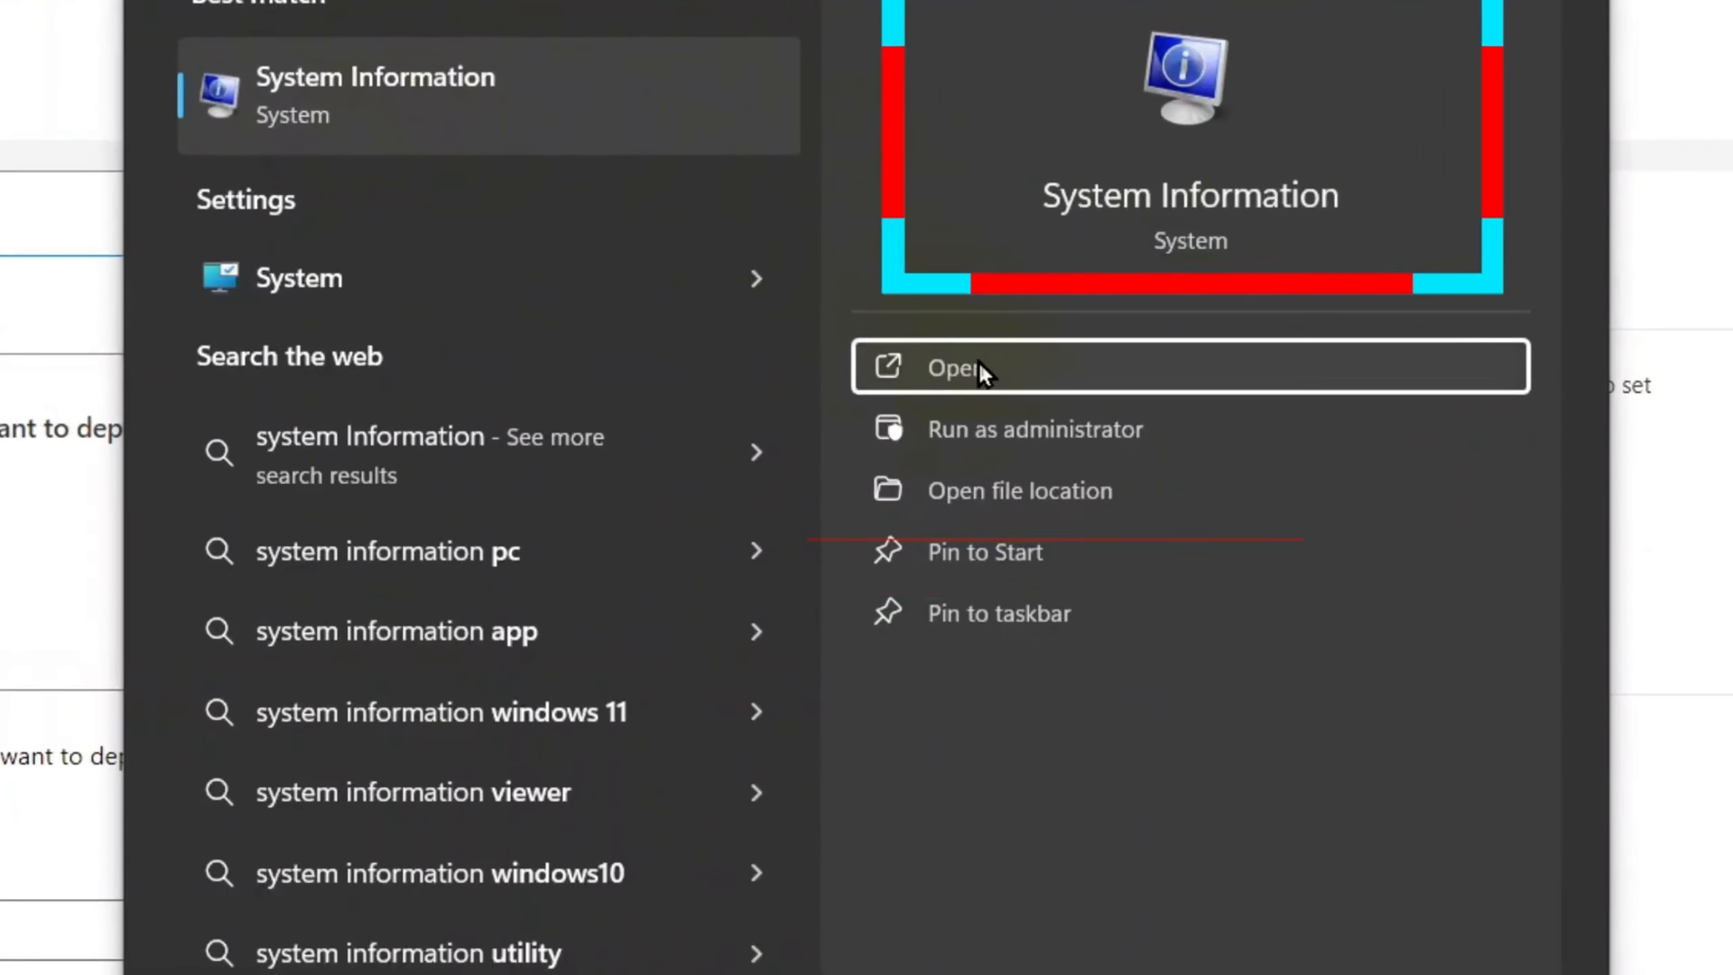
click(973, 368)
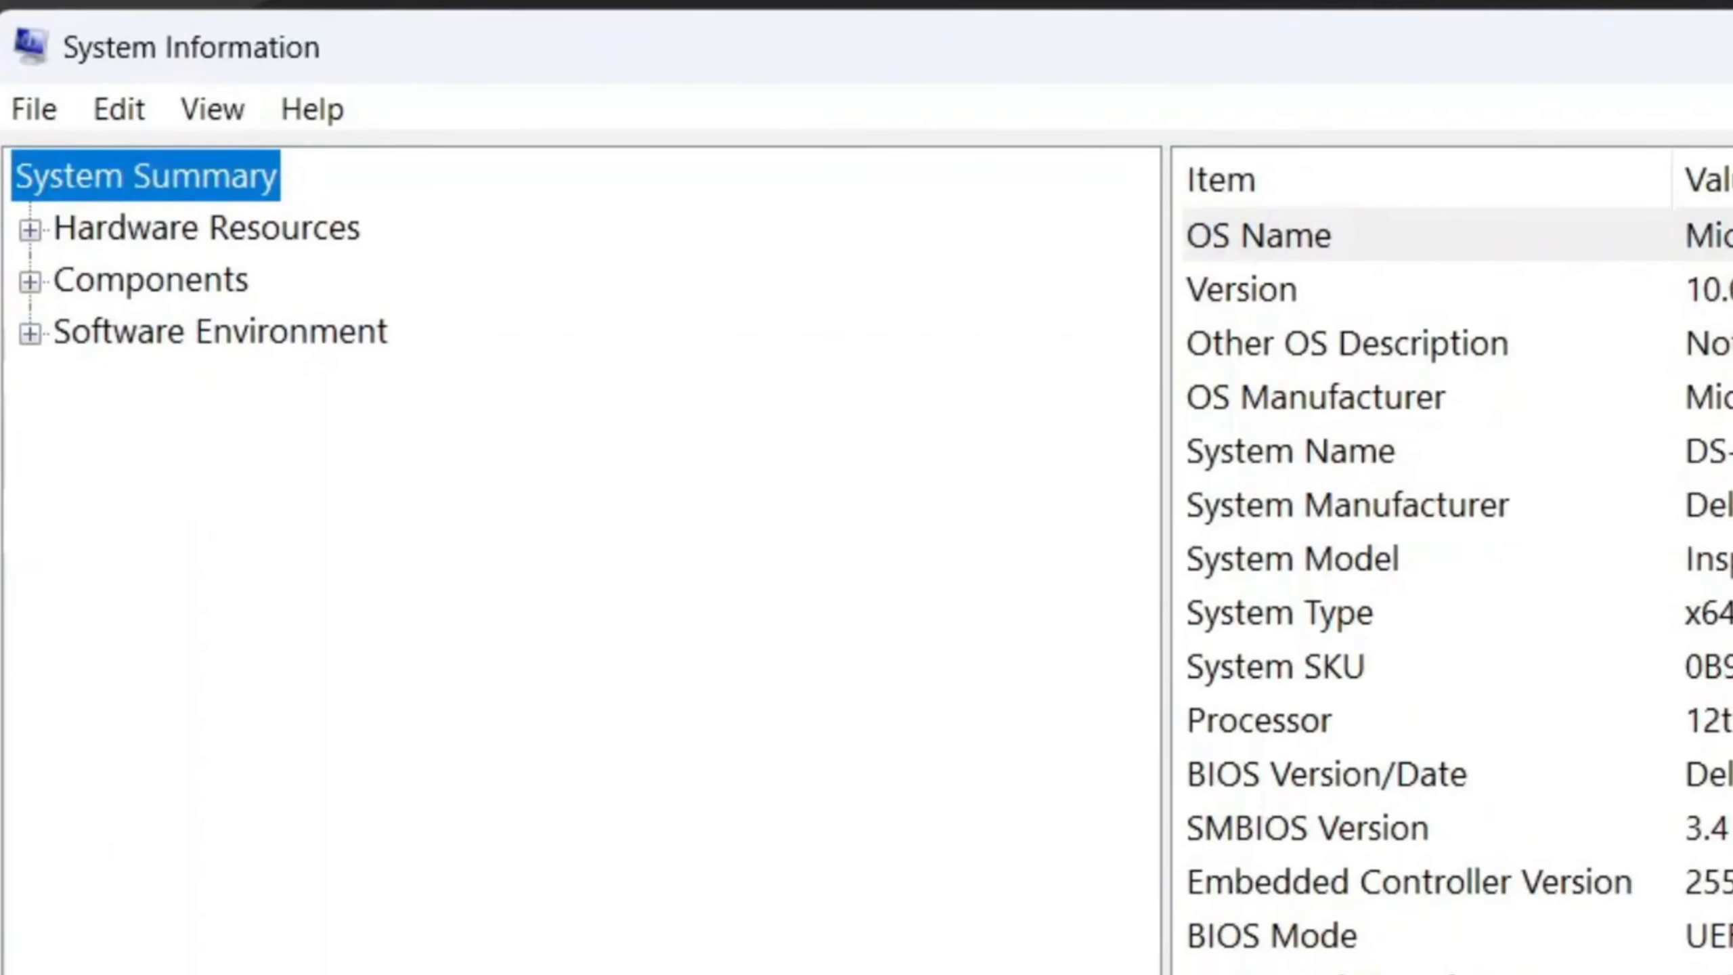
click(1274, 617)
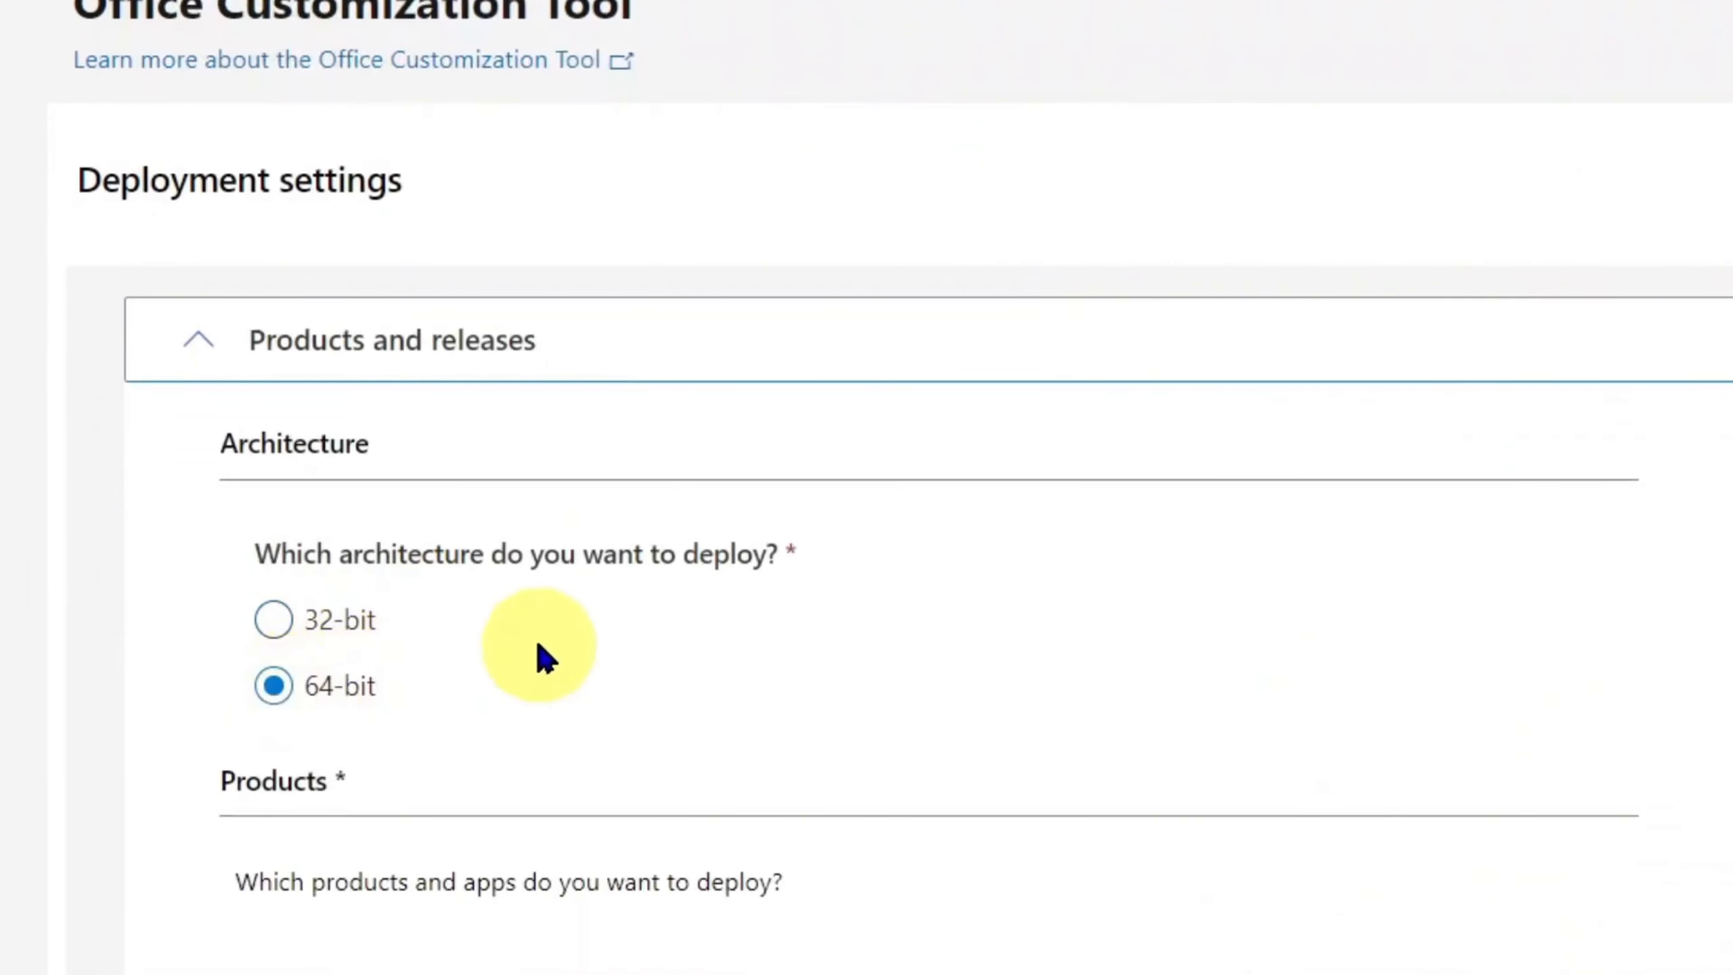
- Choose Office LTSC Professional Plus 2024 - Volume License as the Office suite to deploy
scroll(536, 659, down, 3)
scroll(554, 782, down, 6)
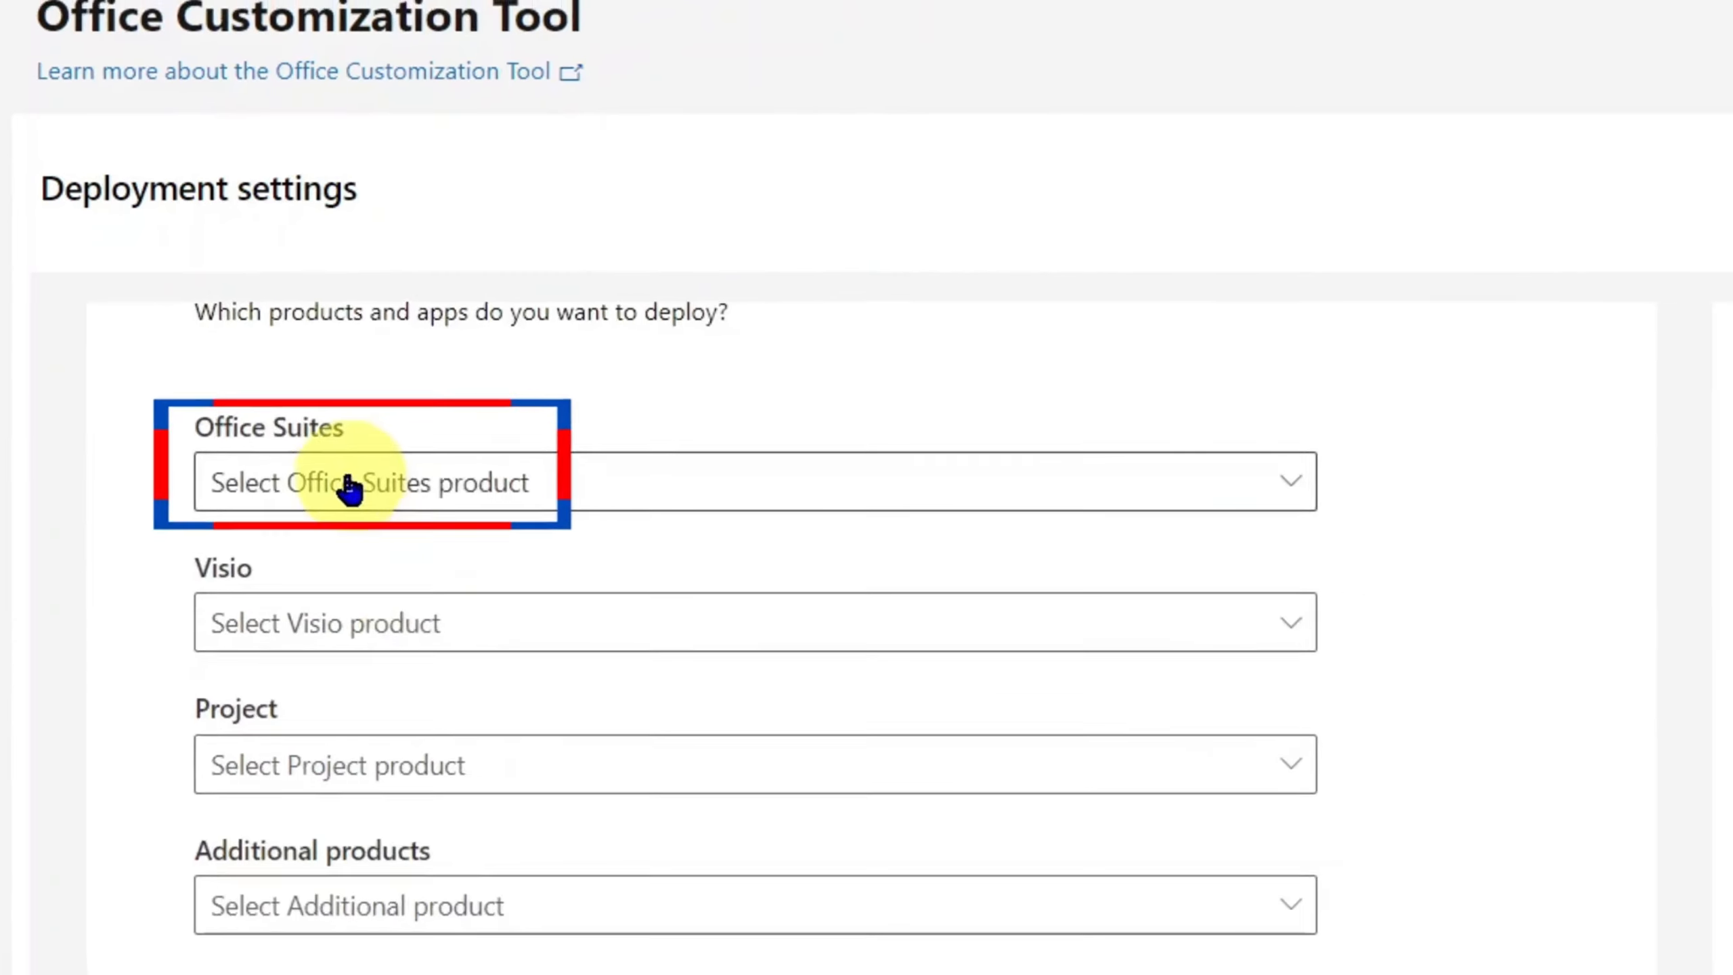
click(598, 485)
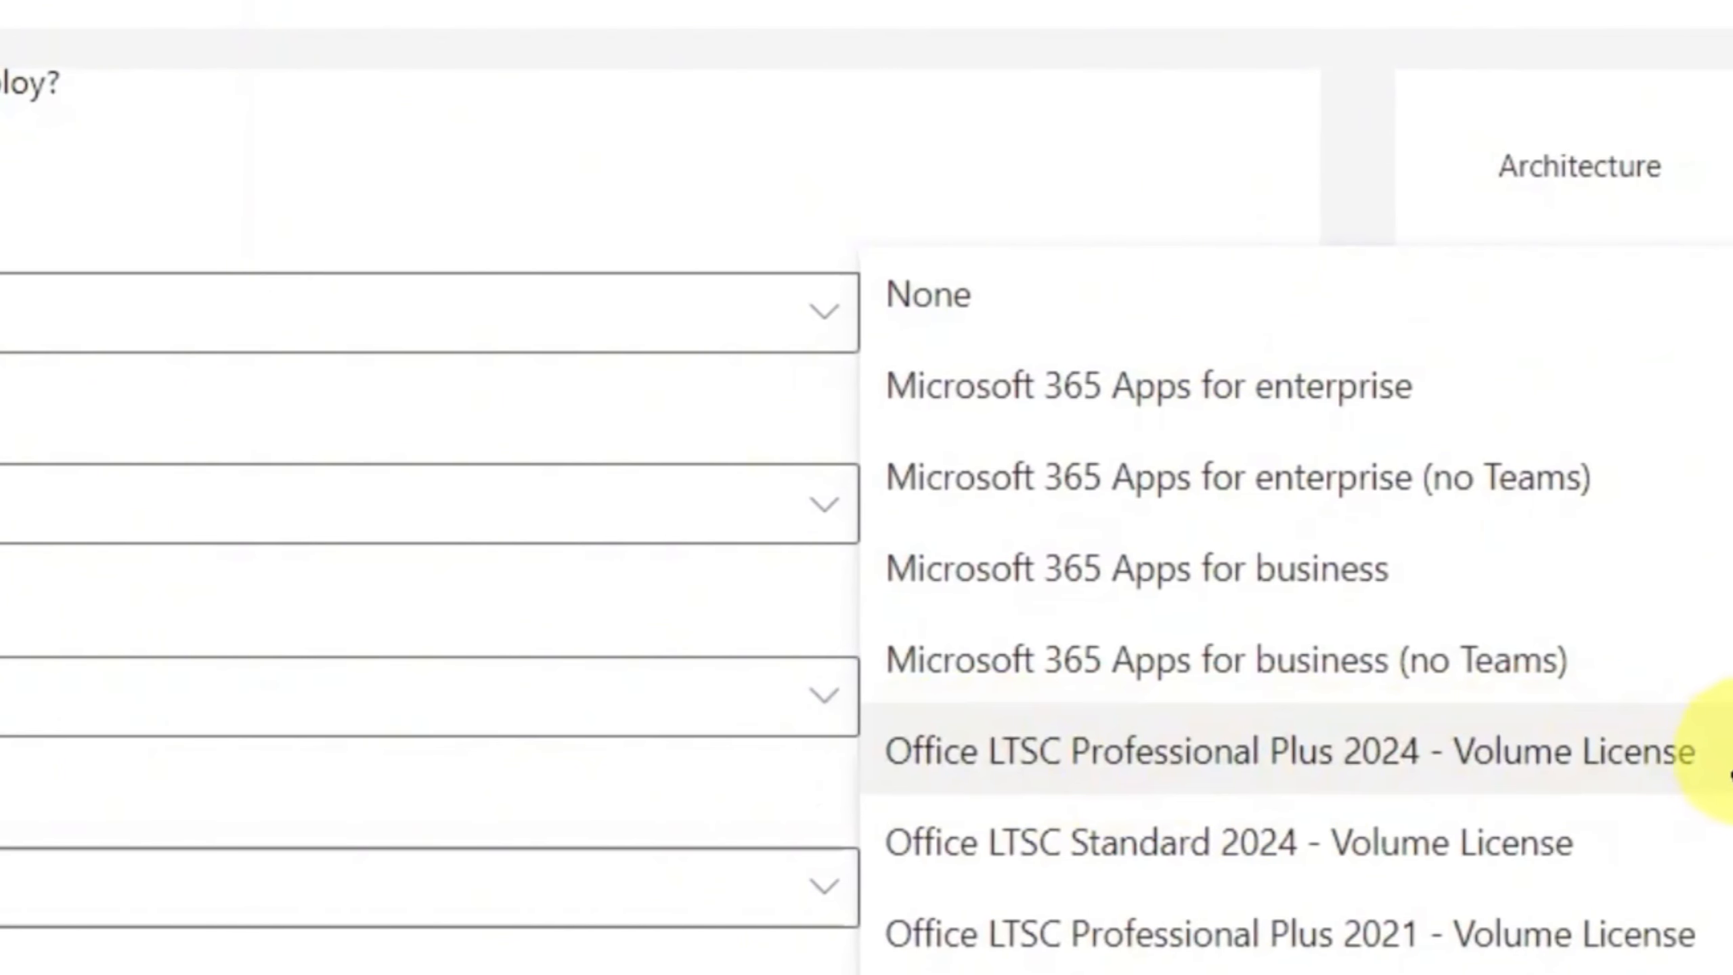
click(1685, 751)
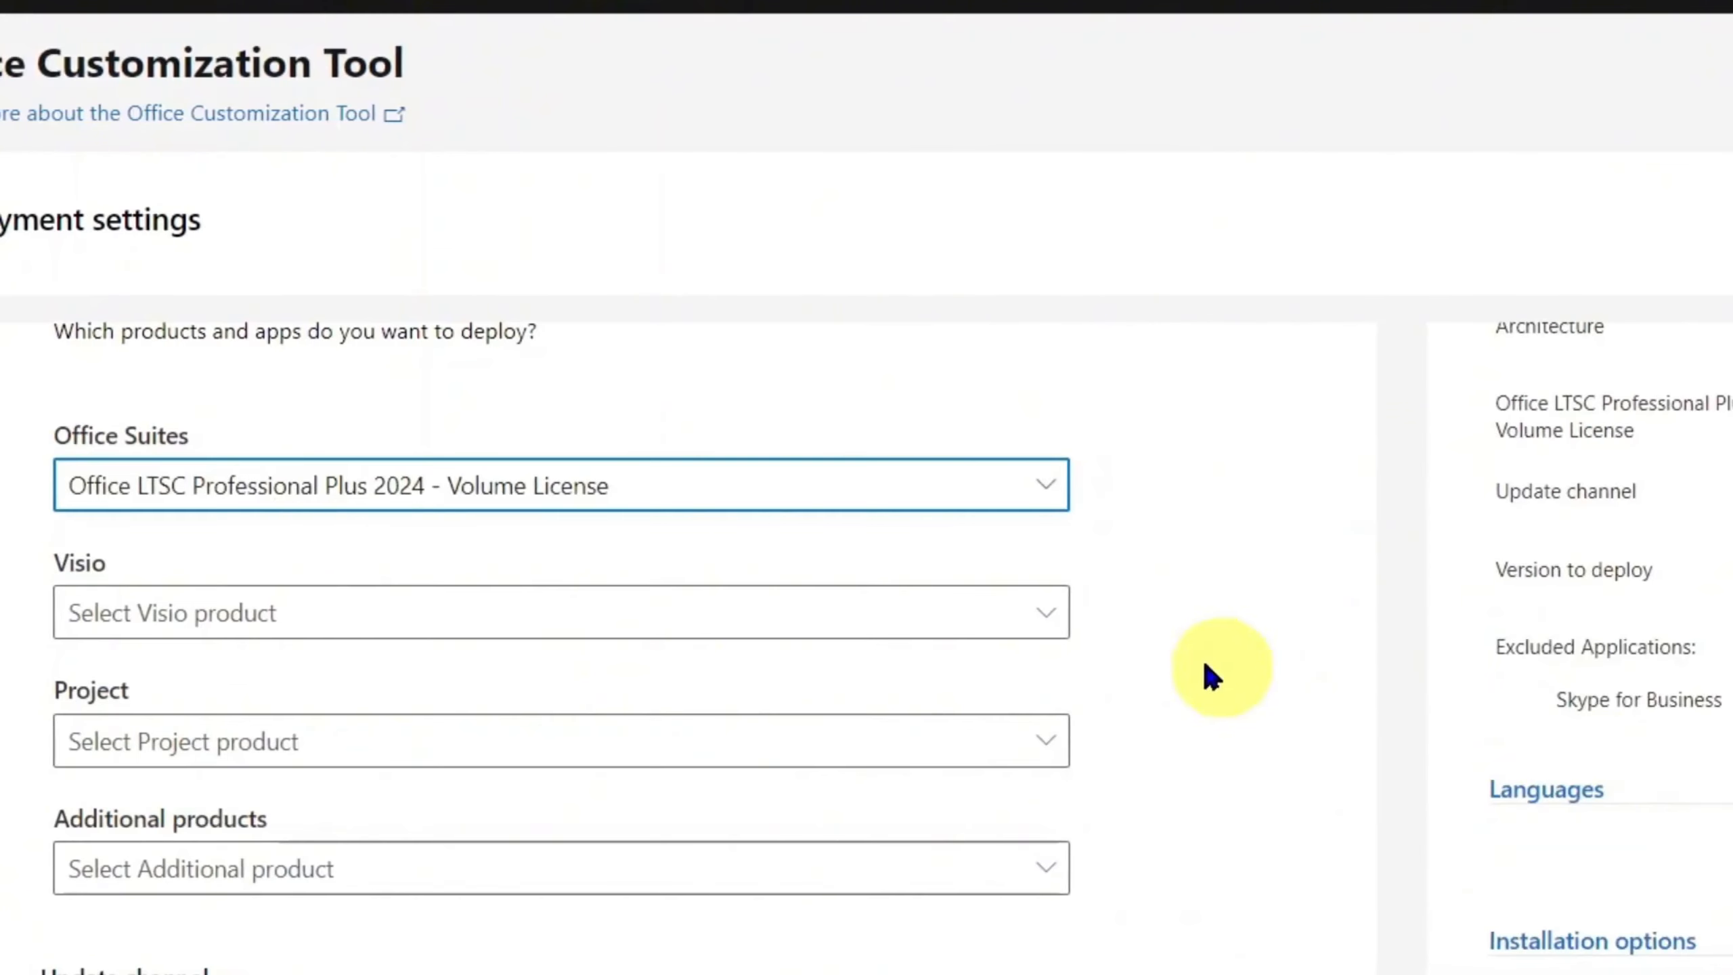
- Review the available Office versions under the update channel settings and select Latest
scroll(287, 578, down, 3)
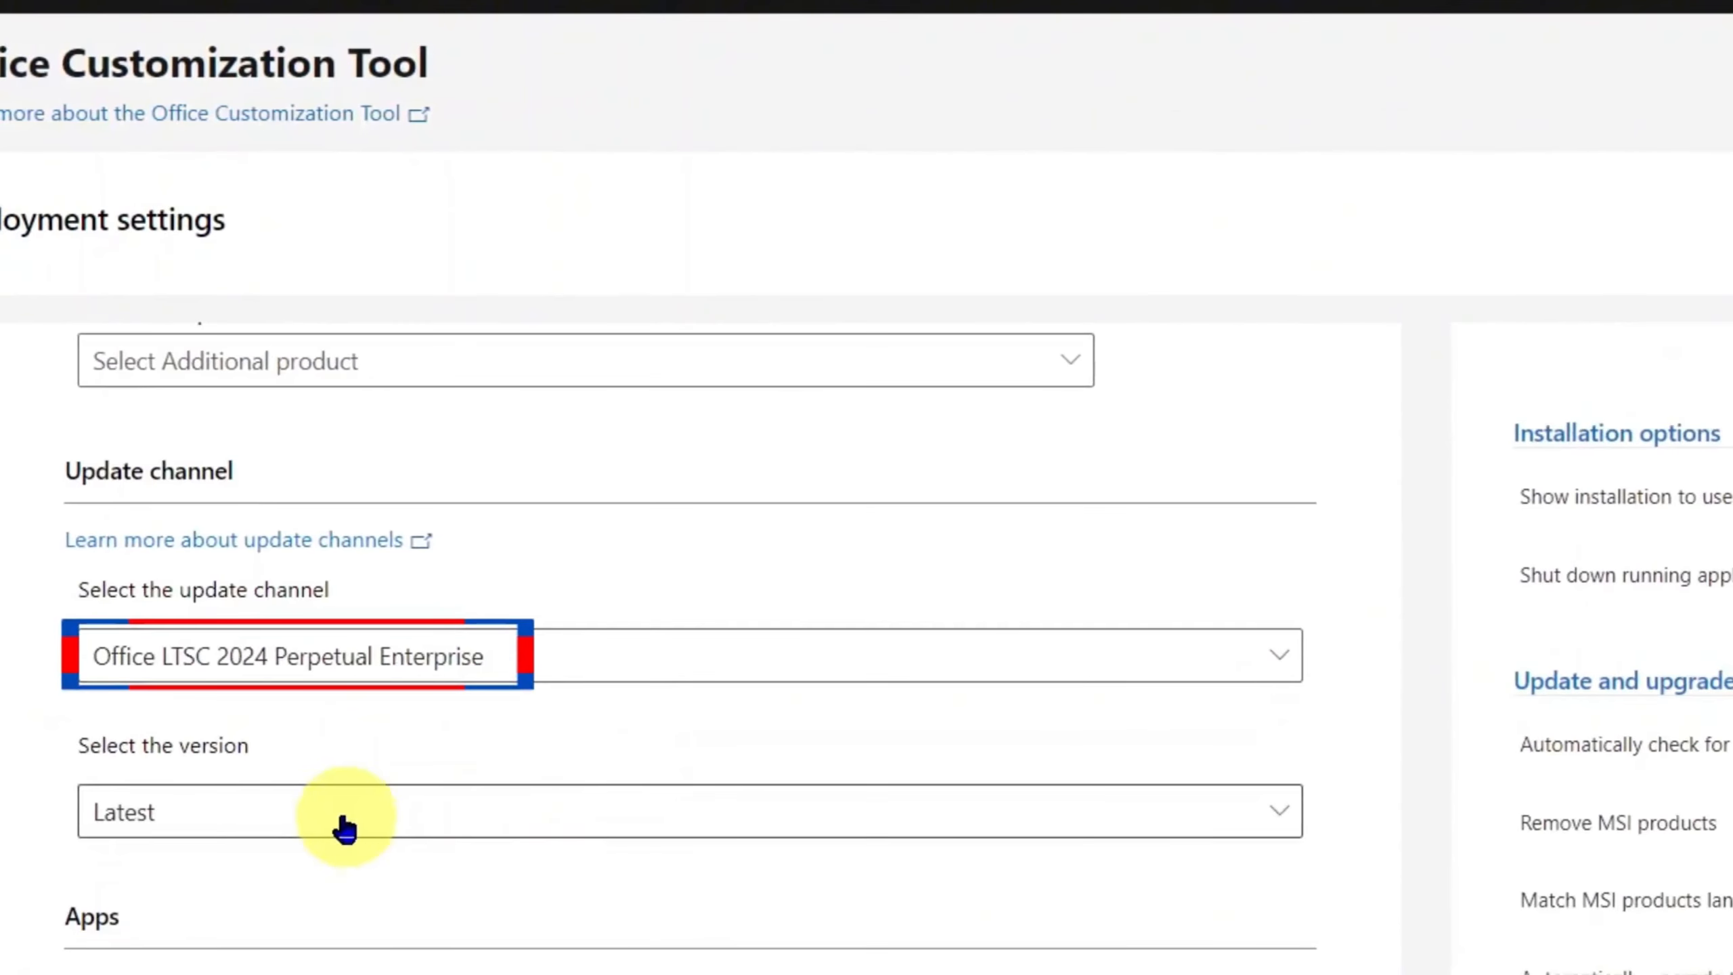
drag(78, 745, 375, 749)
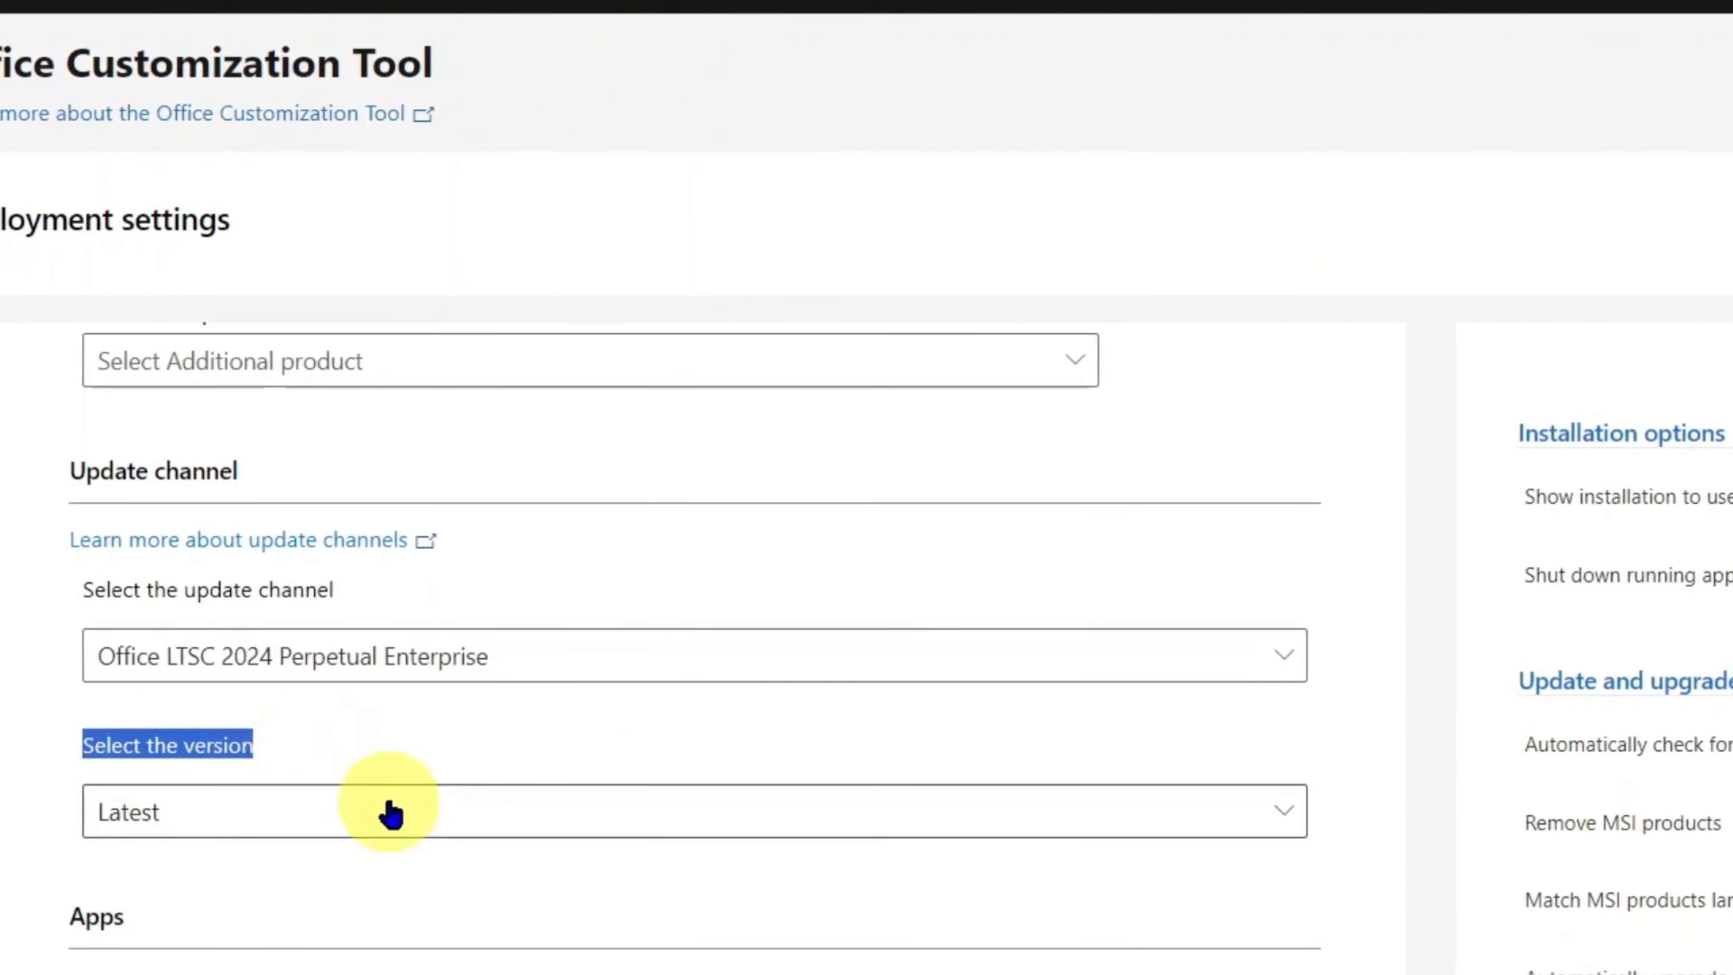
click(387, 812)
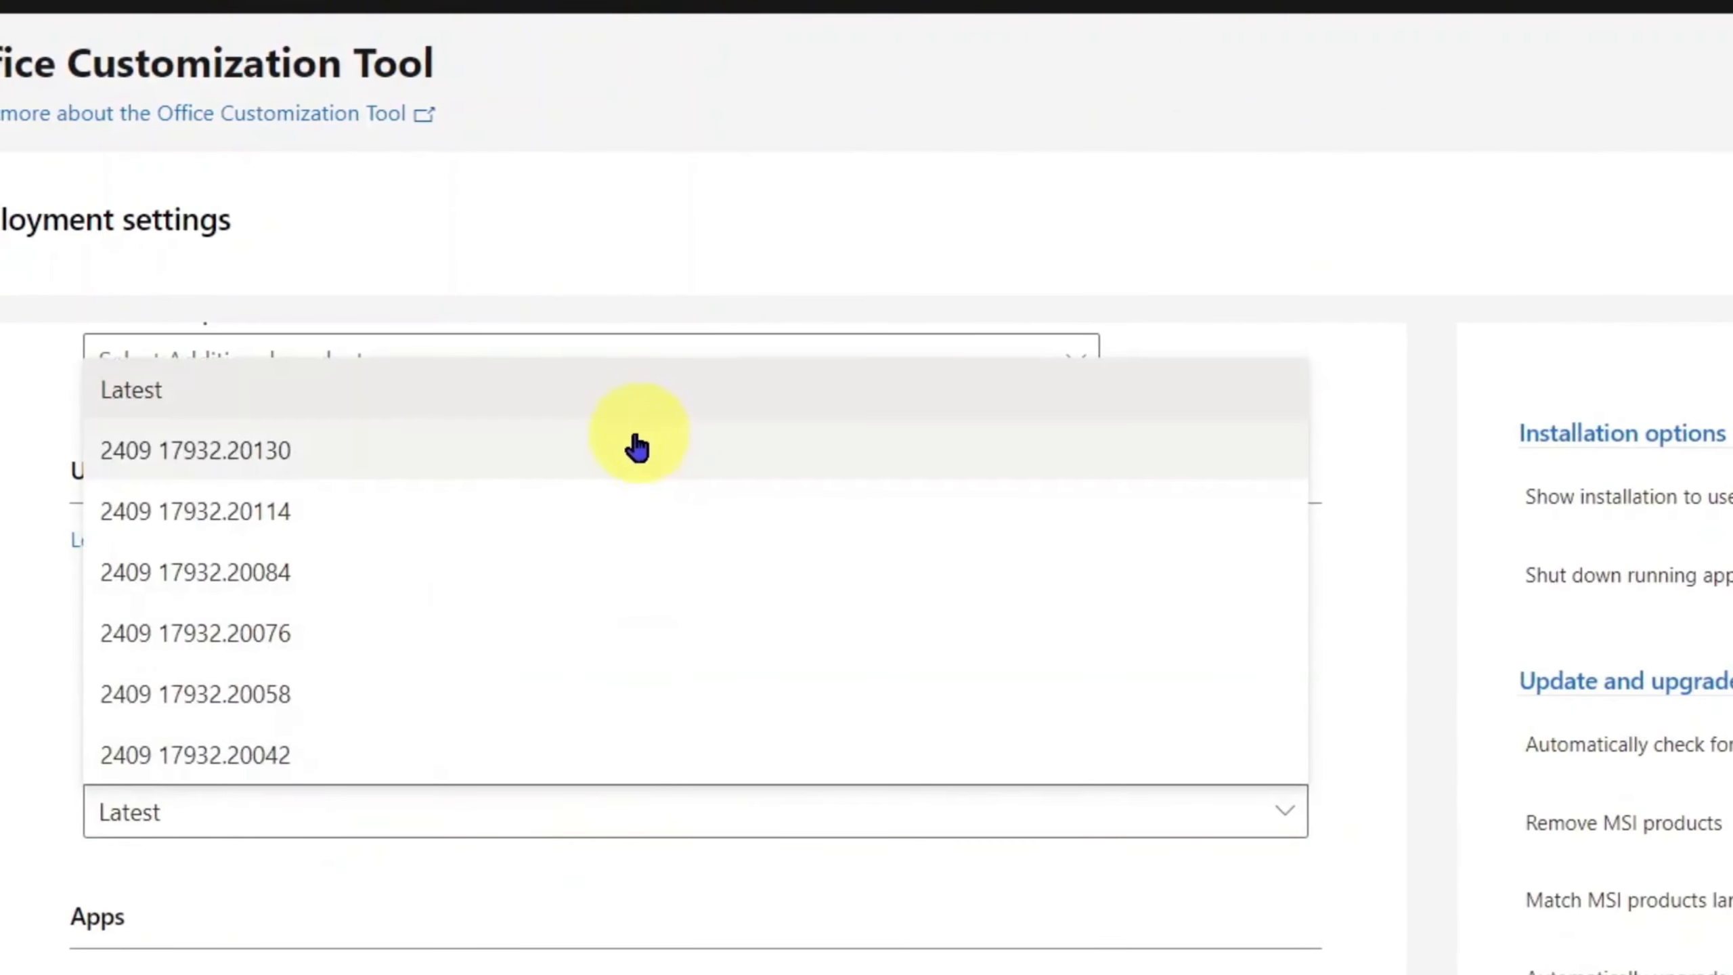
click(286, 376)
click(283, 812)
scroll(310, 812, down, 3)
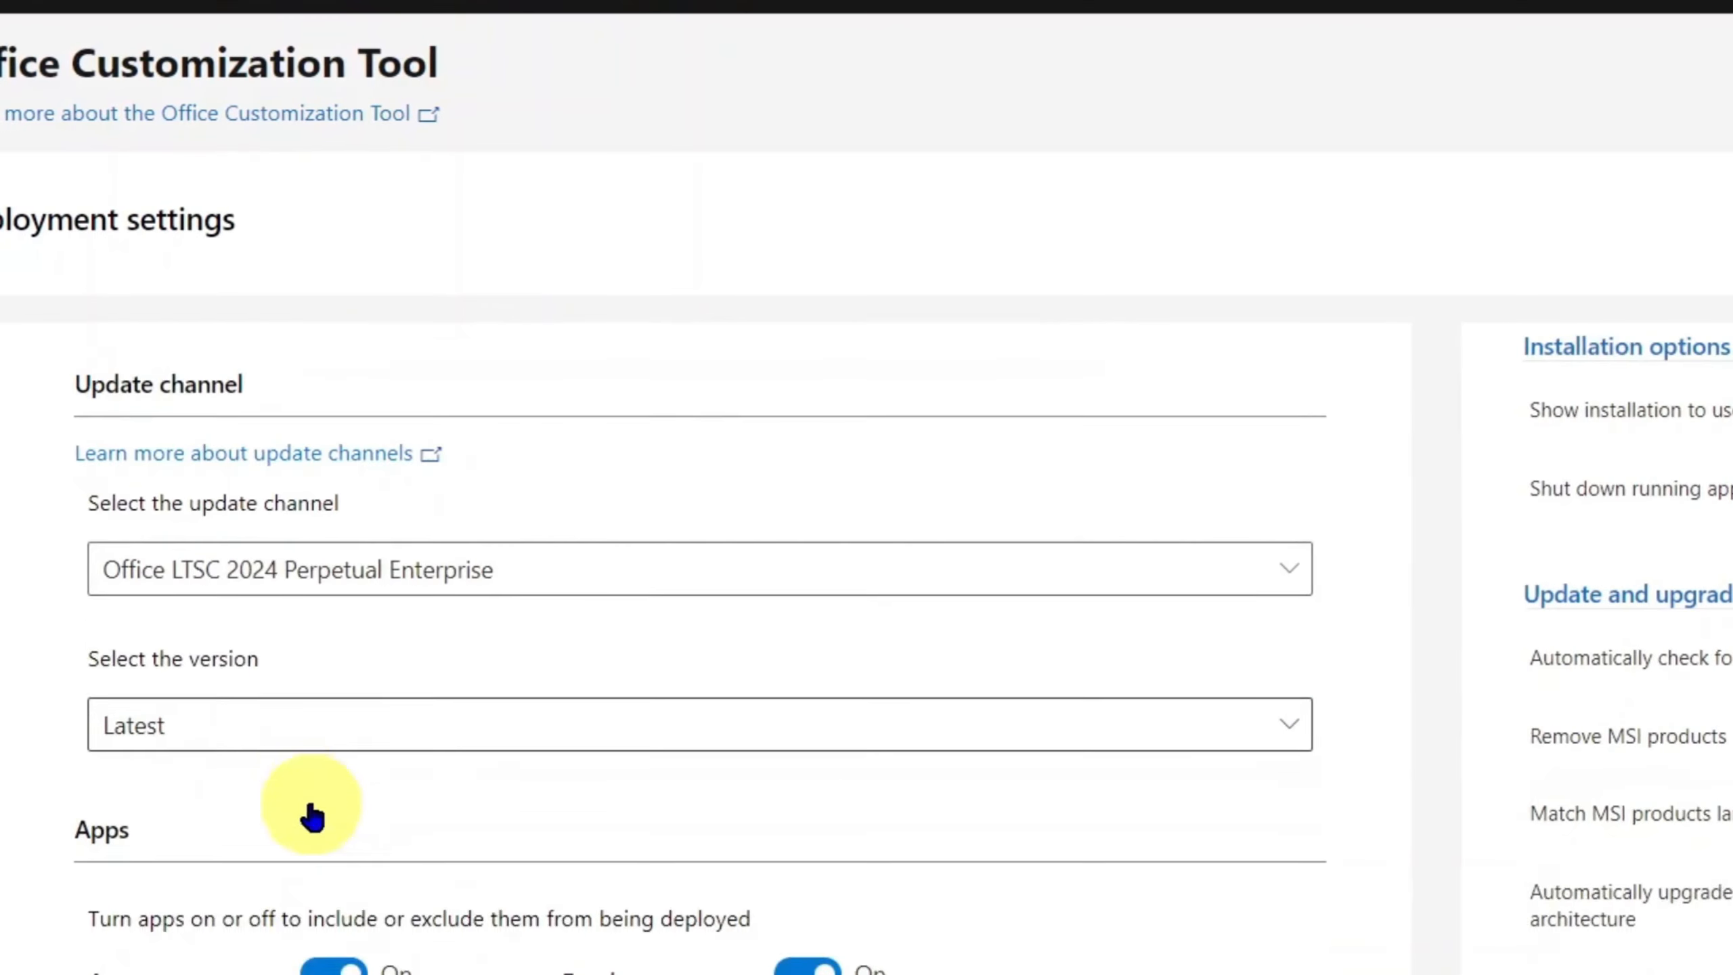
- Exclude Access and Publisher from the apps that get deployed
scroll(321, 816, down, 3)
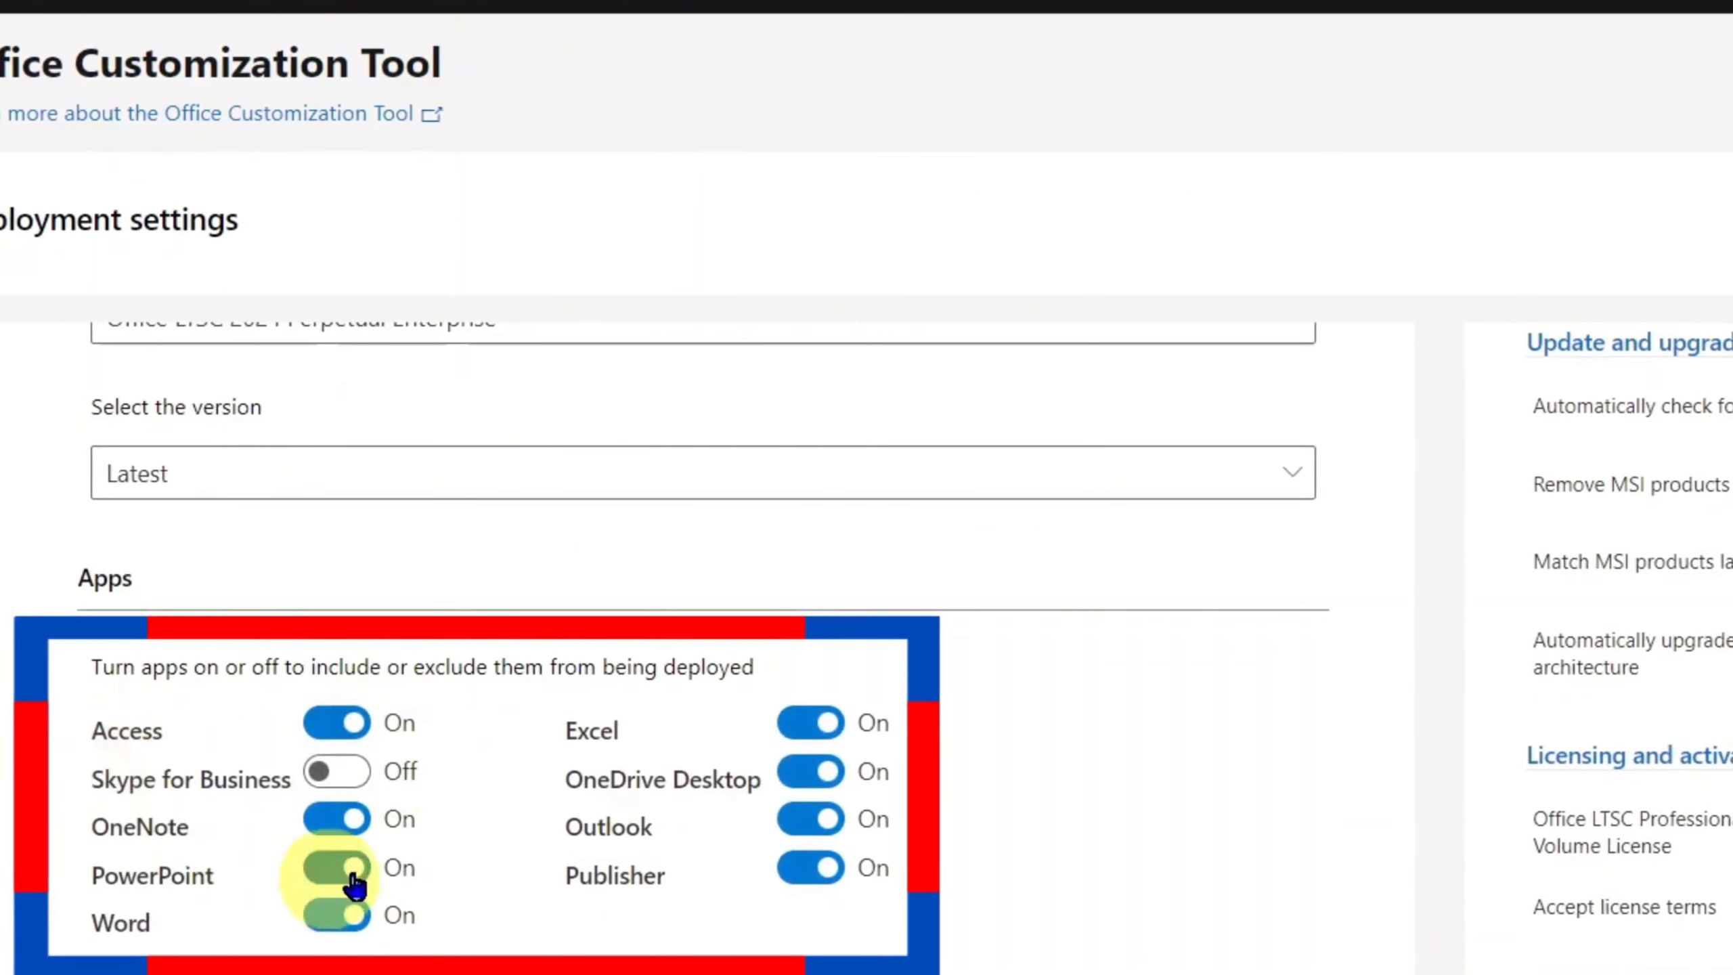
click(335, 724)
click(815, 869)
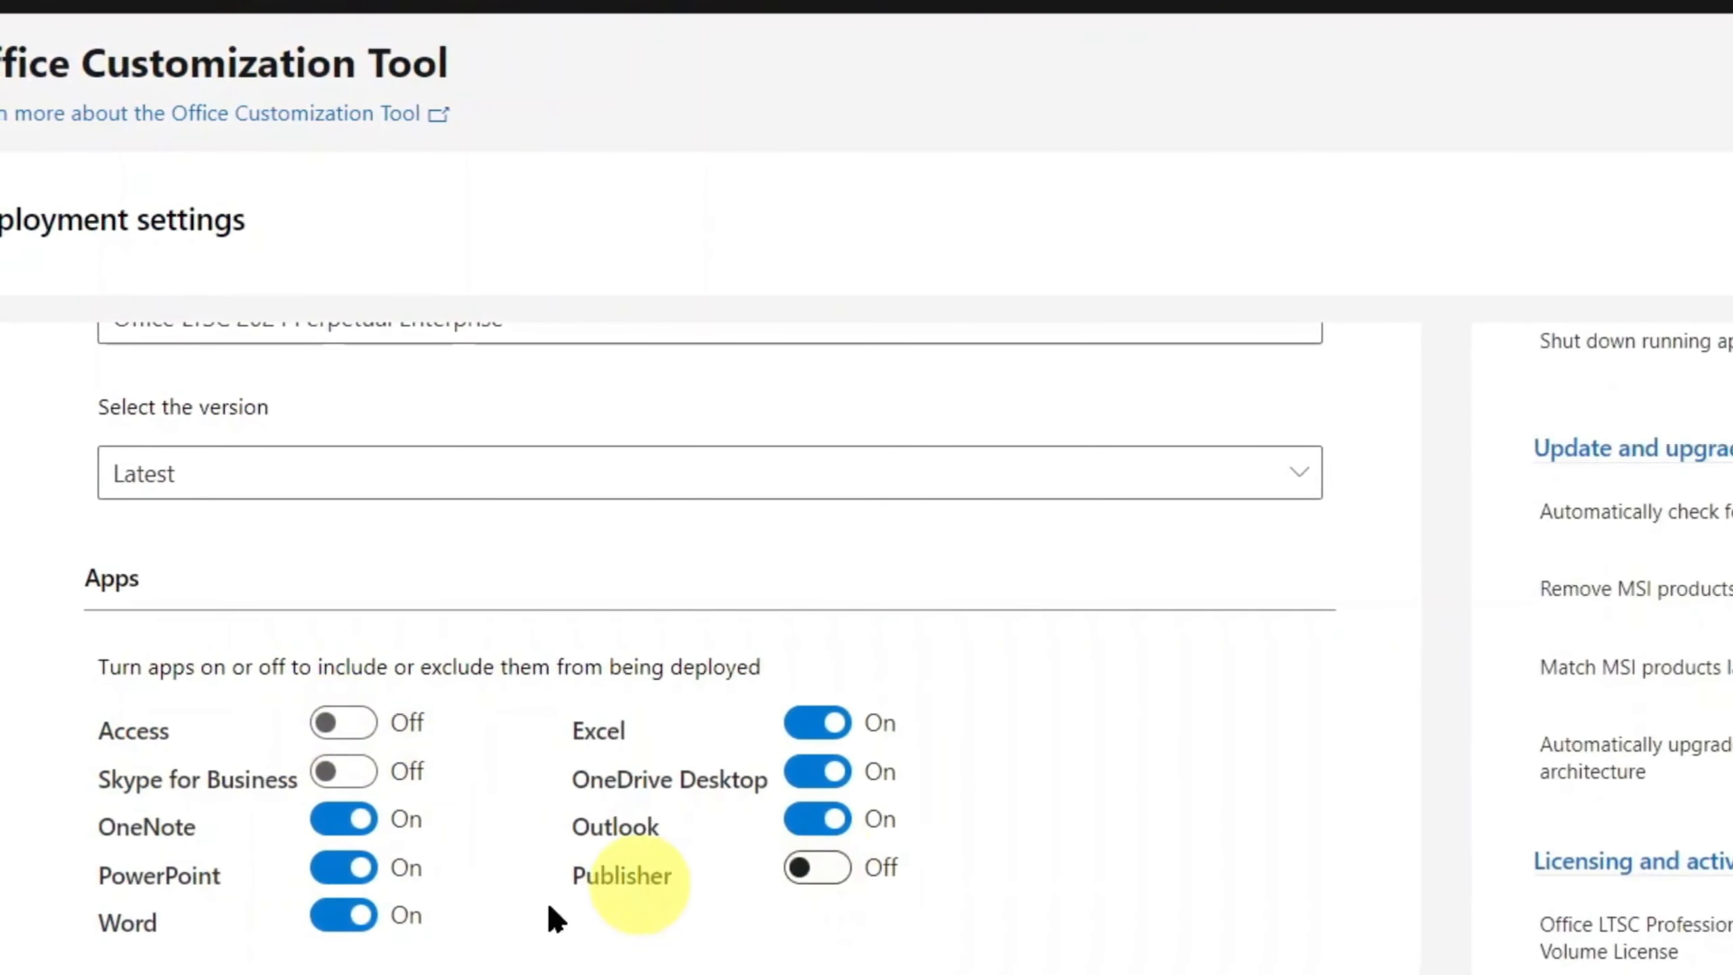
- Move on to the Language settings and choose English (United States) as the primary language
scroll(313, 907, down, 3)
click(179, 864)
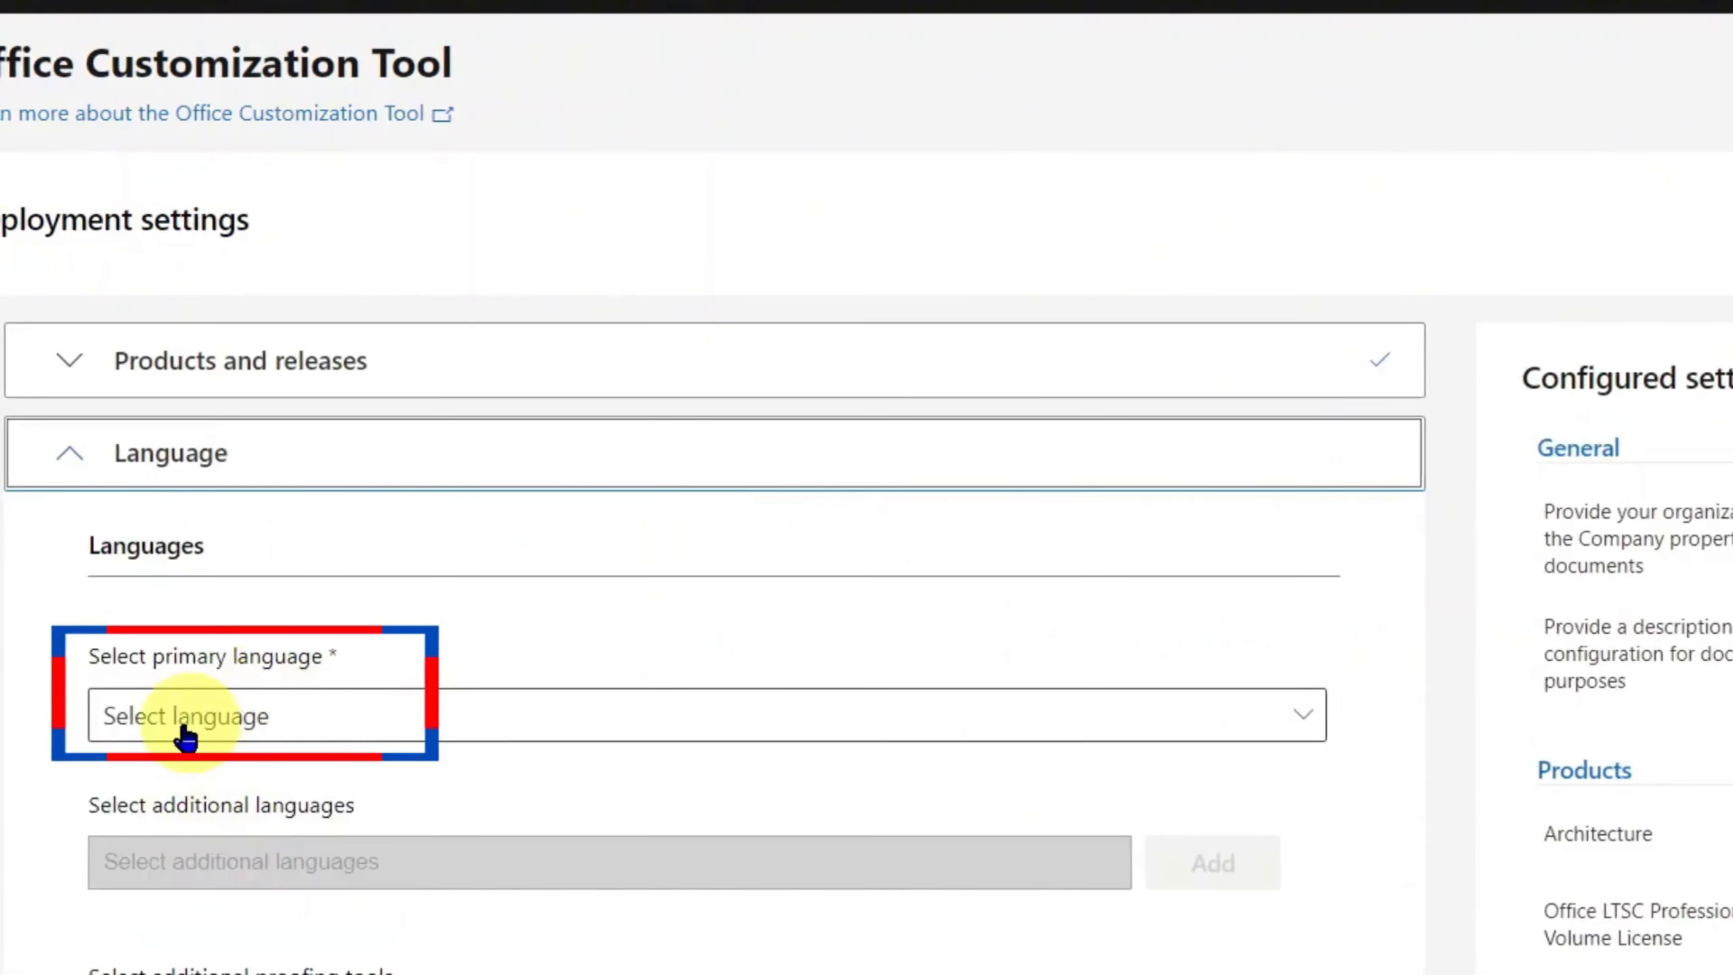
click(471, 738)
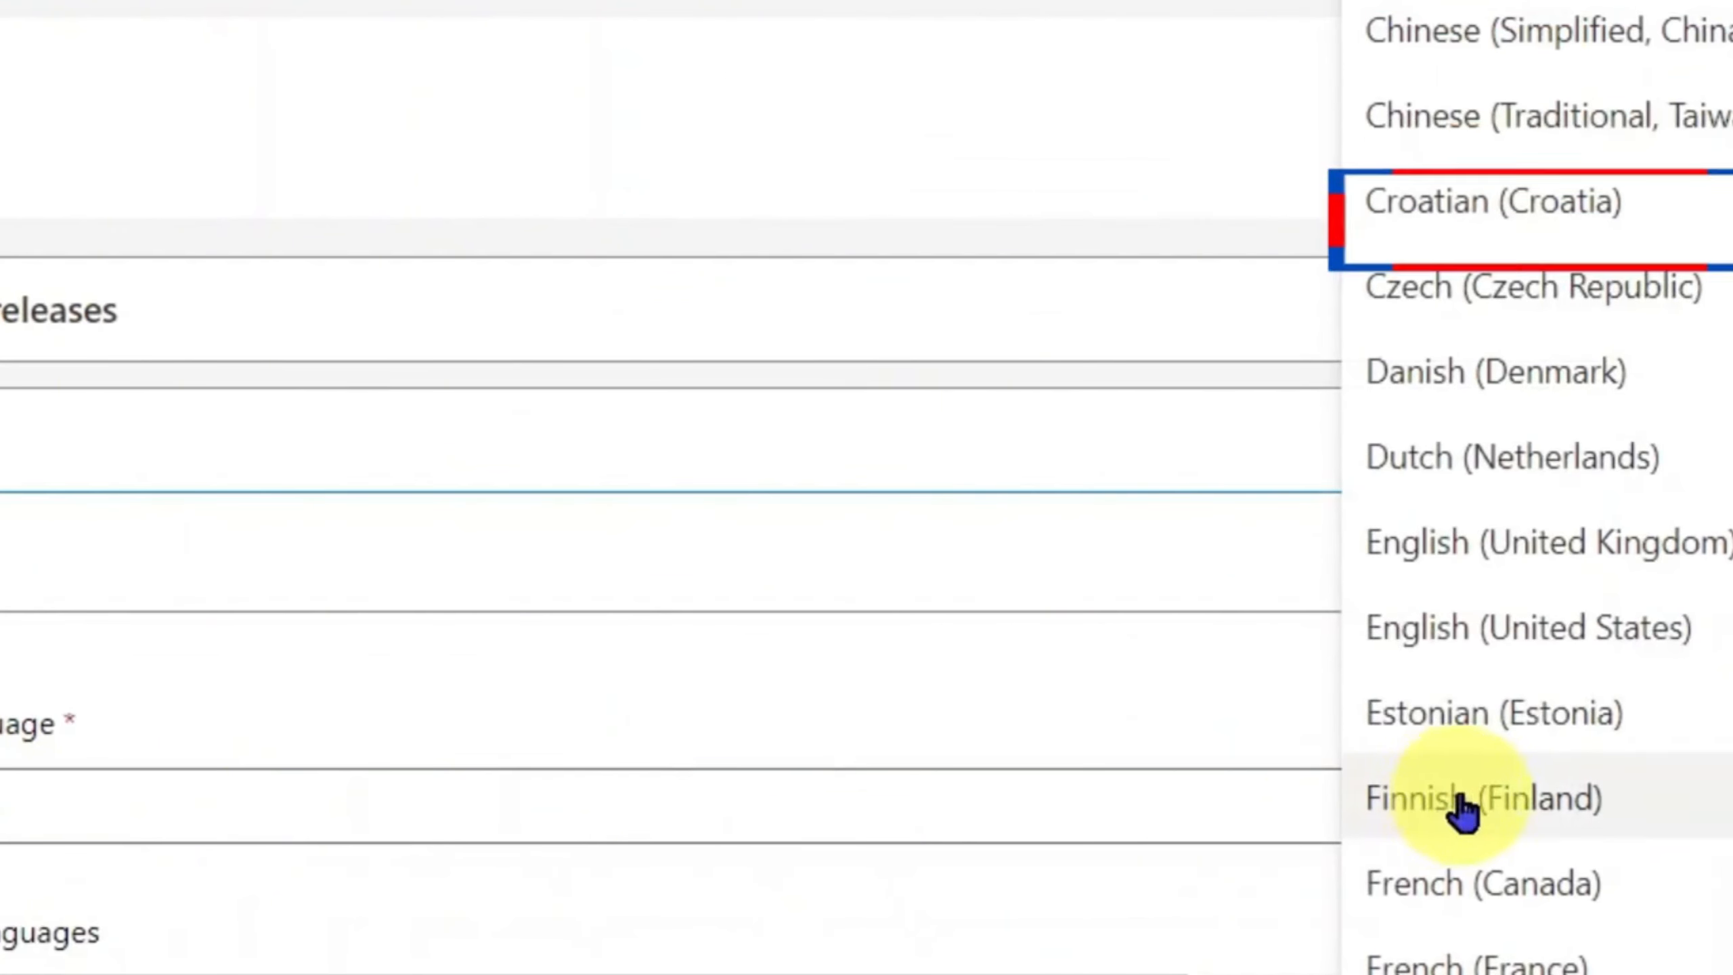
click(1535, 624)
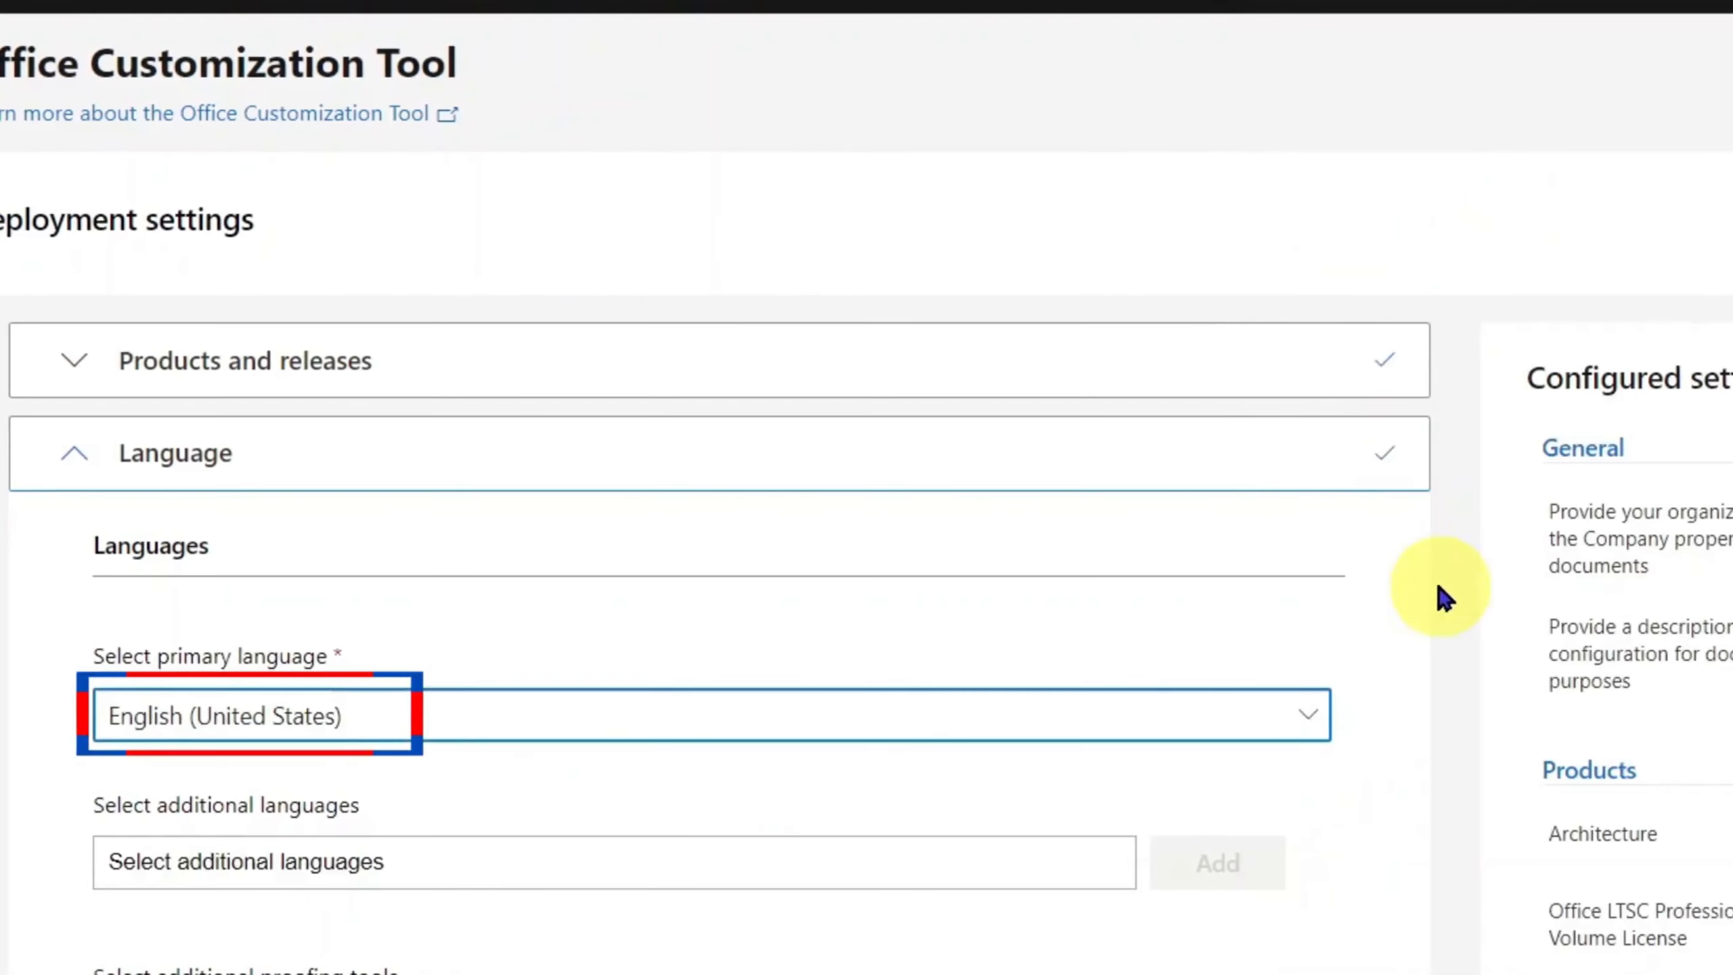
- Look at the list of additional languages and close it without adding any
scroll(382, 792, down, 2)
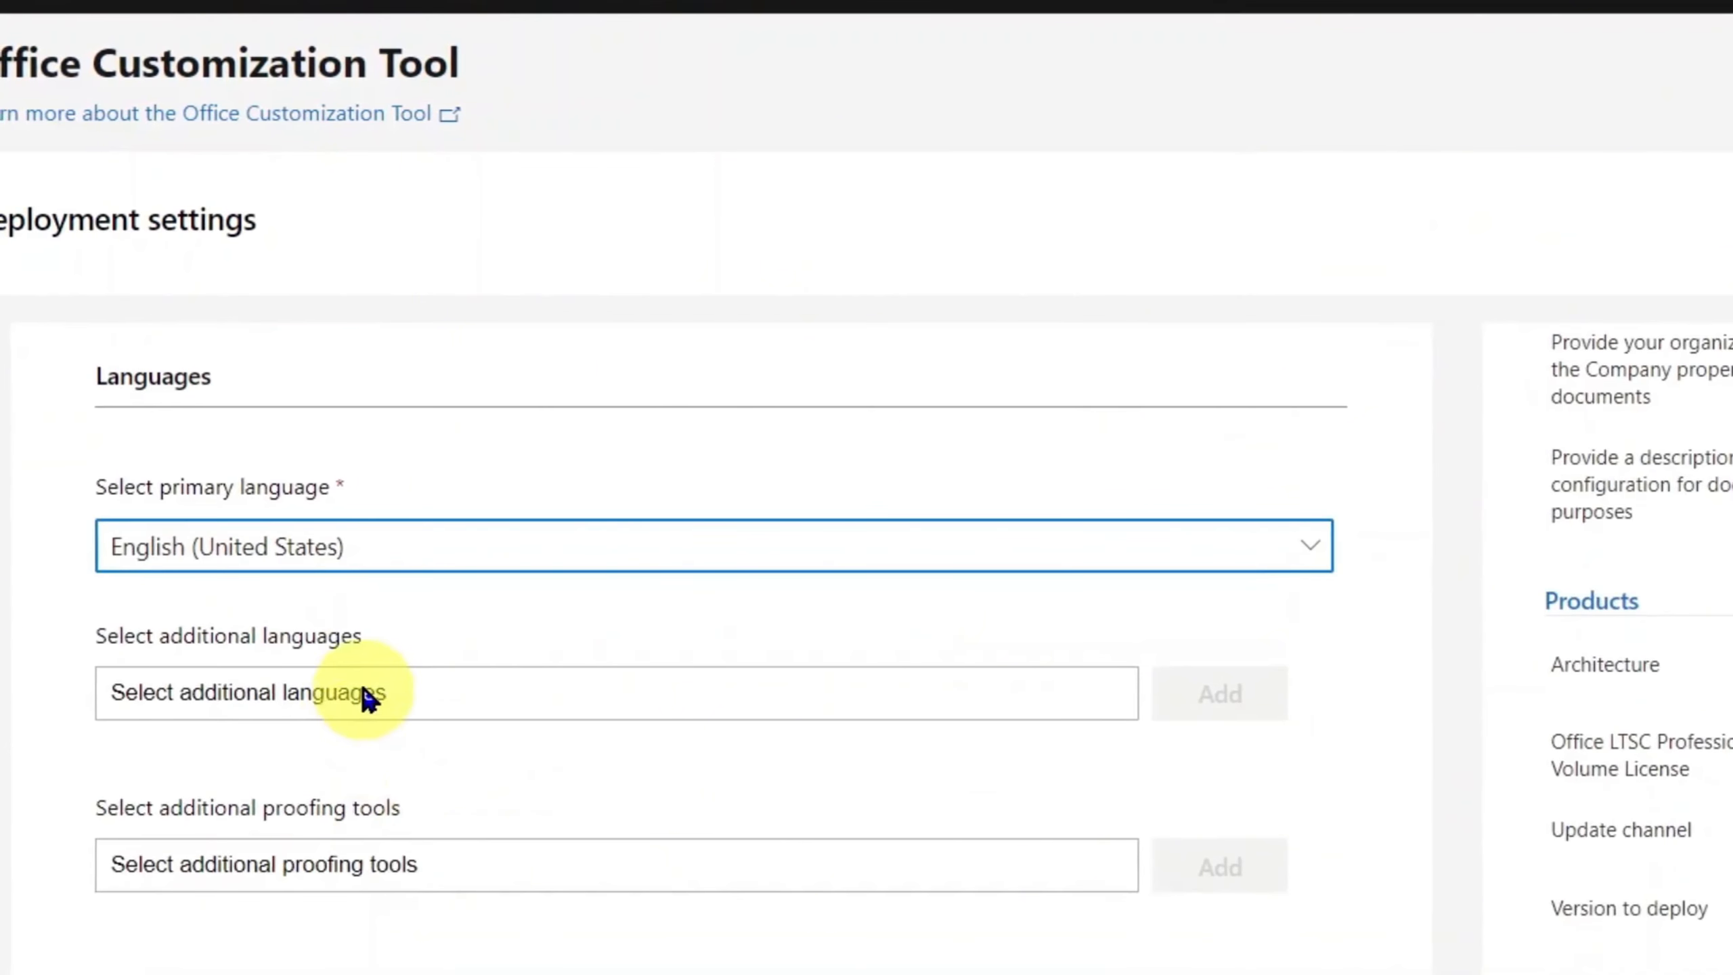
click(365, 694)
scroll(361, 693, down, 2)
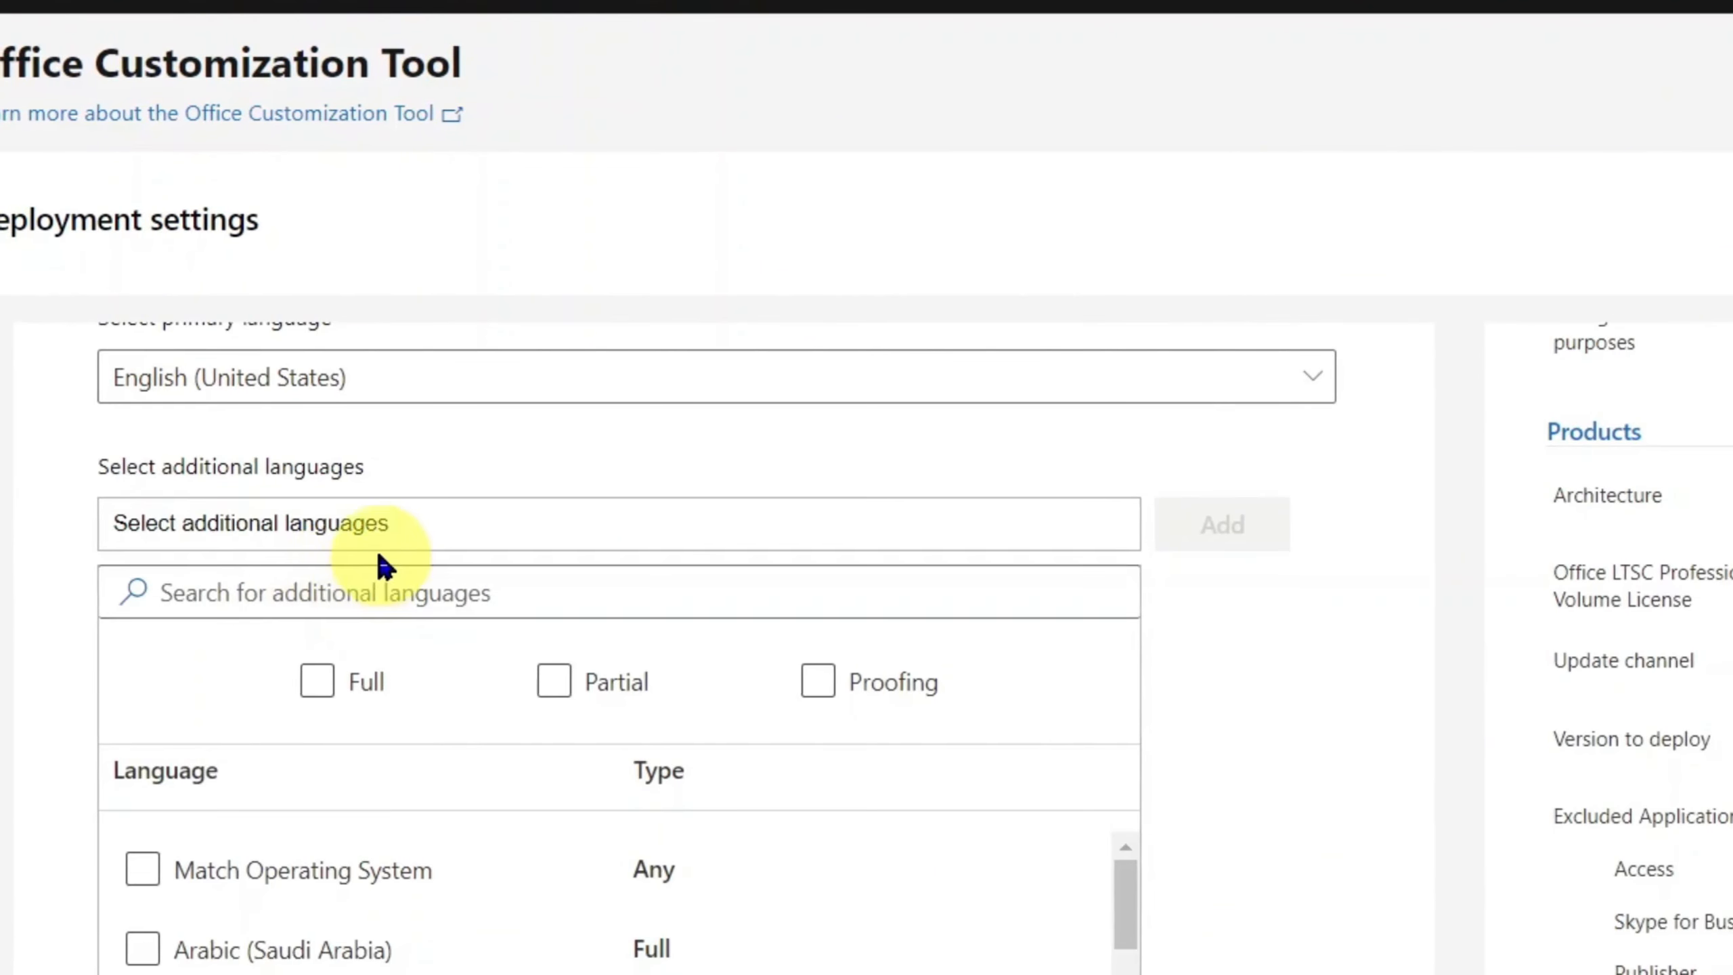
click(386, 532)
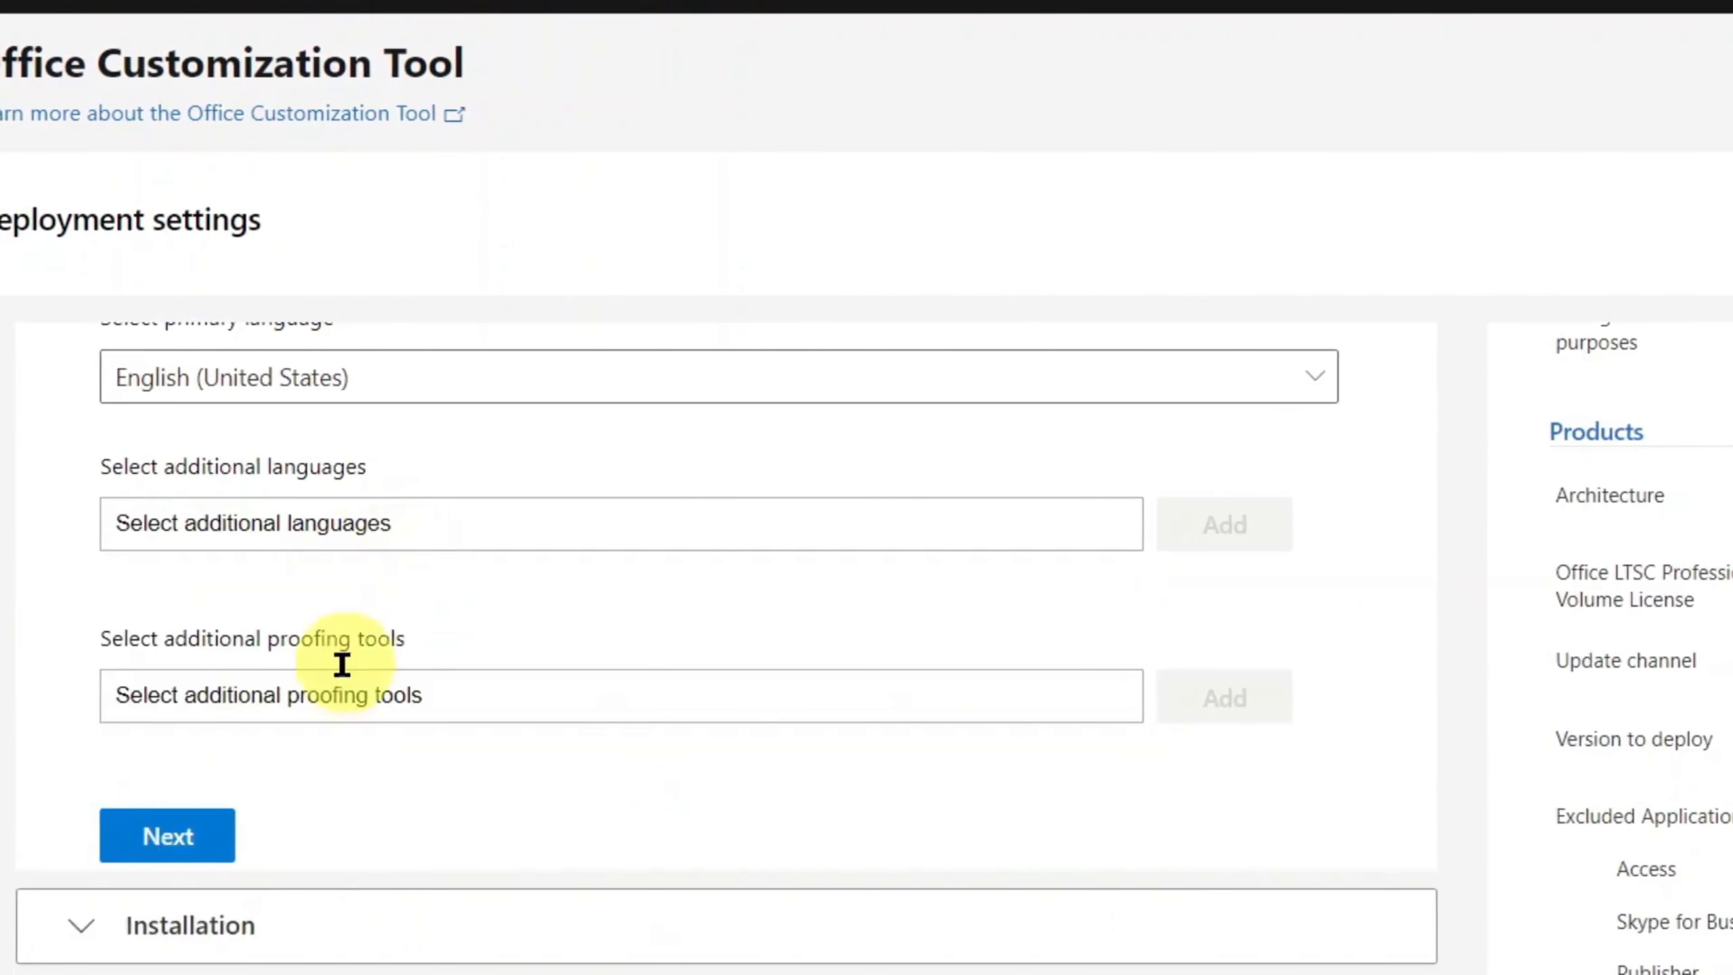
- Review the Installation options, keeping the Office Content Delivery Network (CDN) as the deployment source and the installation shown to the user
scroll(348, 779, down, 4)
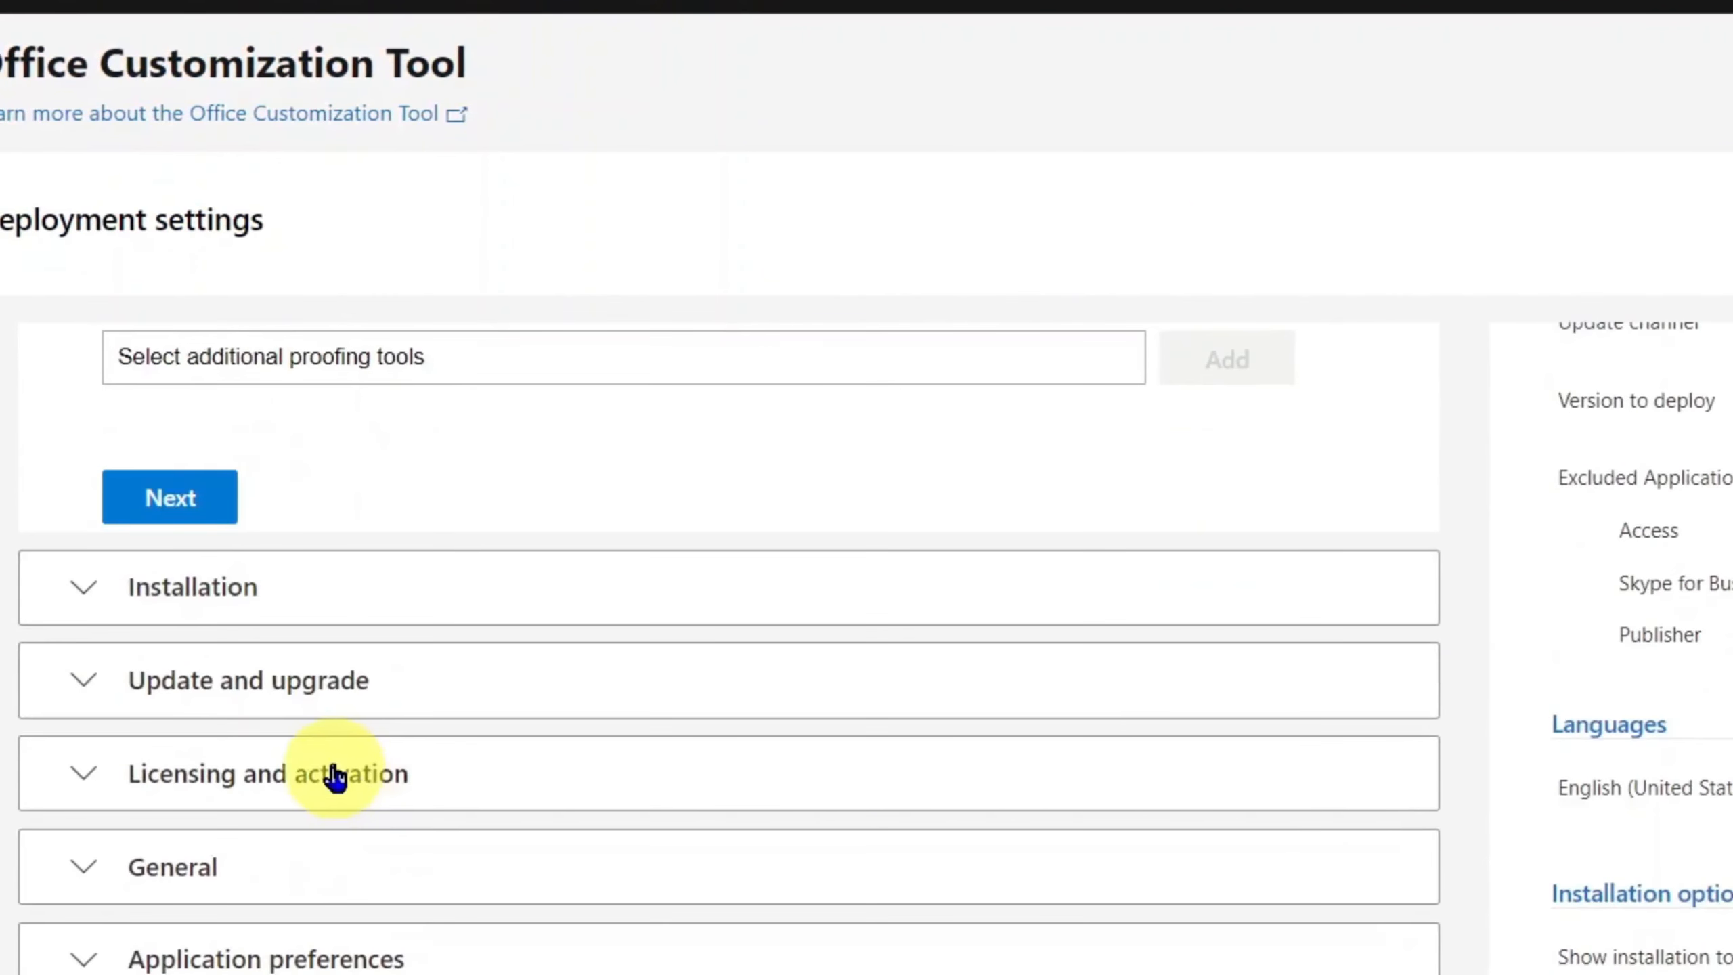
click(270, 594)
scroll(370, 761, down, 4)
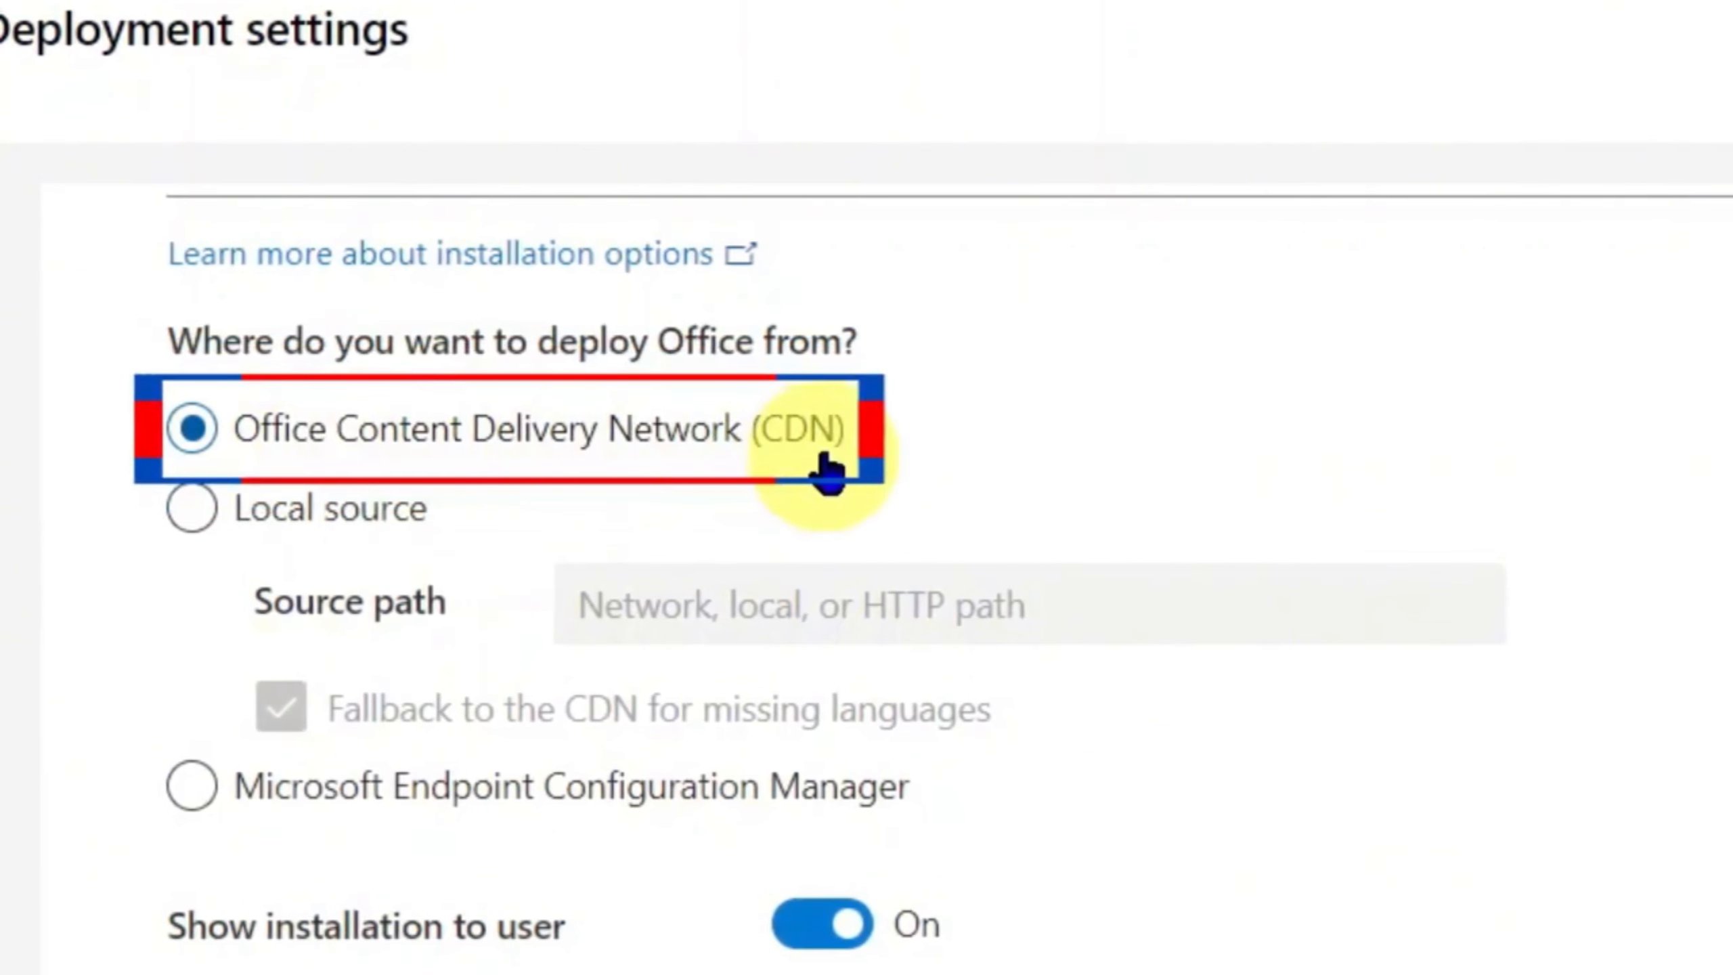
scroll(1084, 860, down, 3)
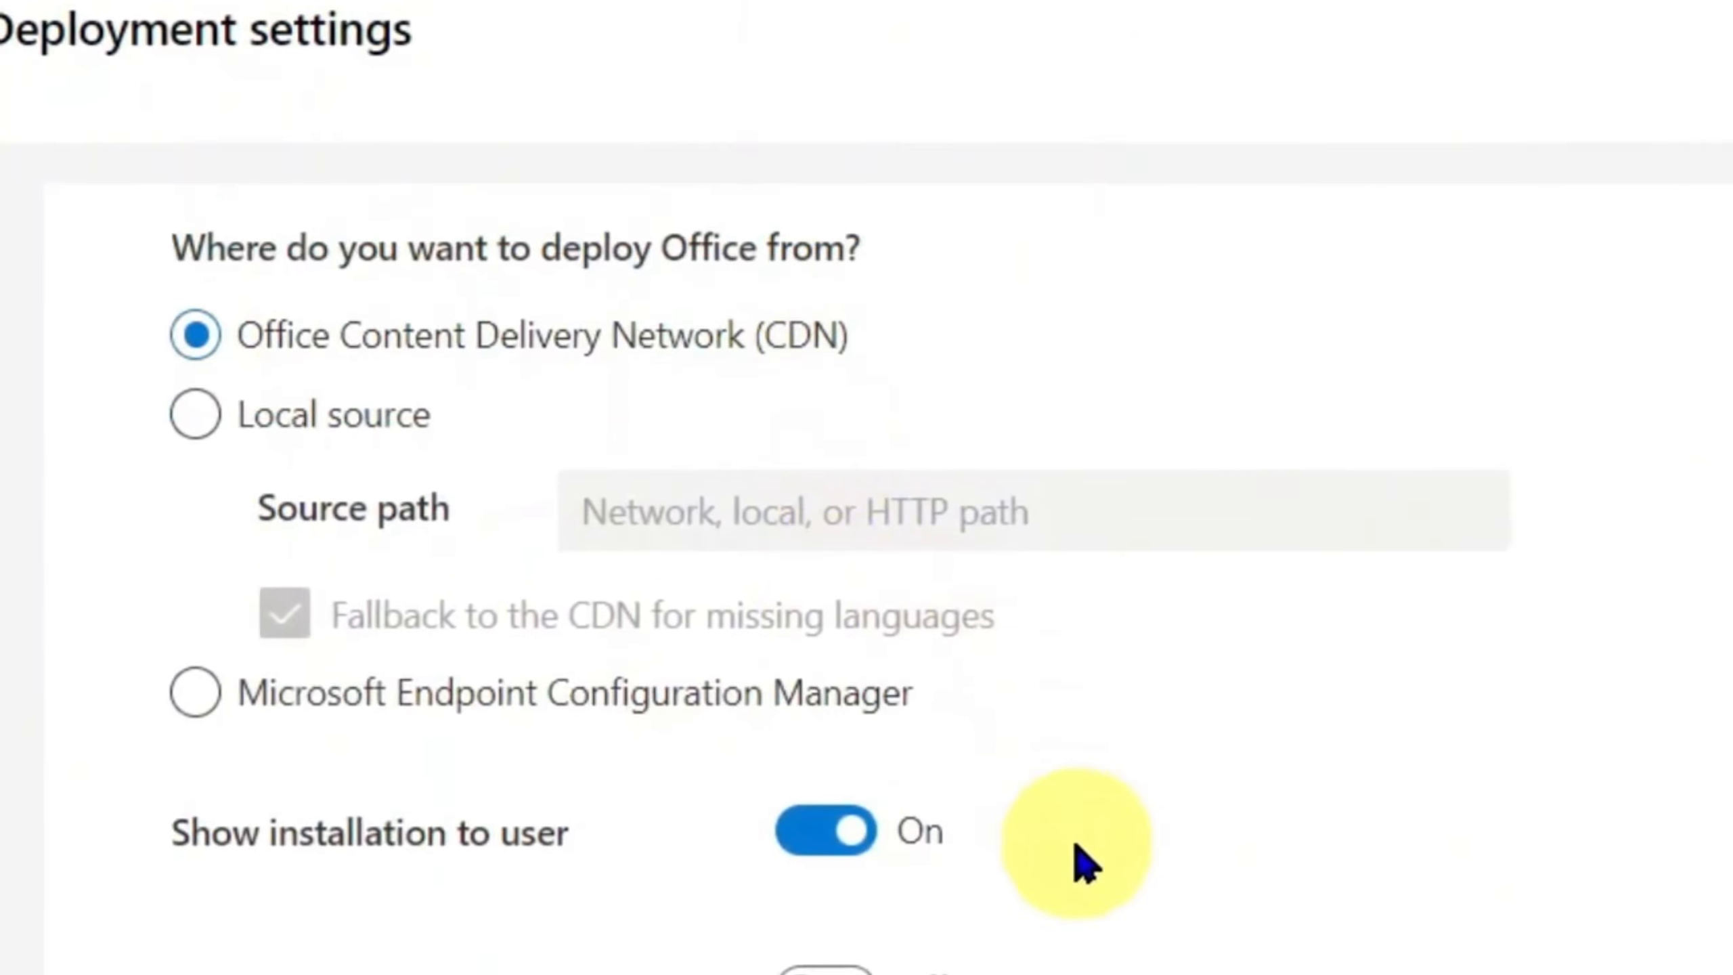
scroll(1079, 862, down, 3)
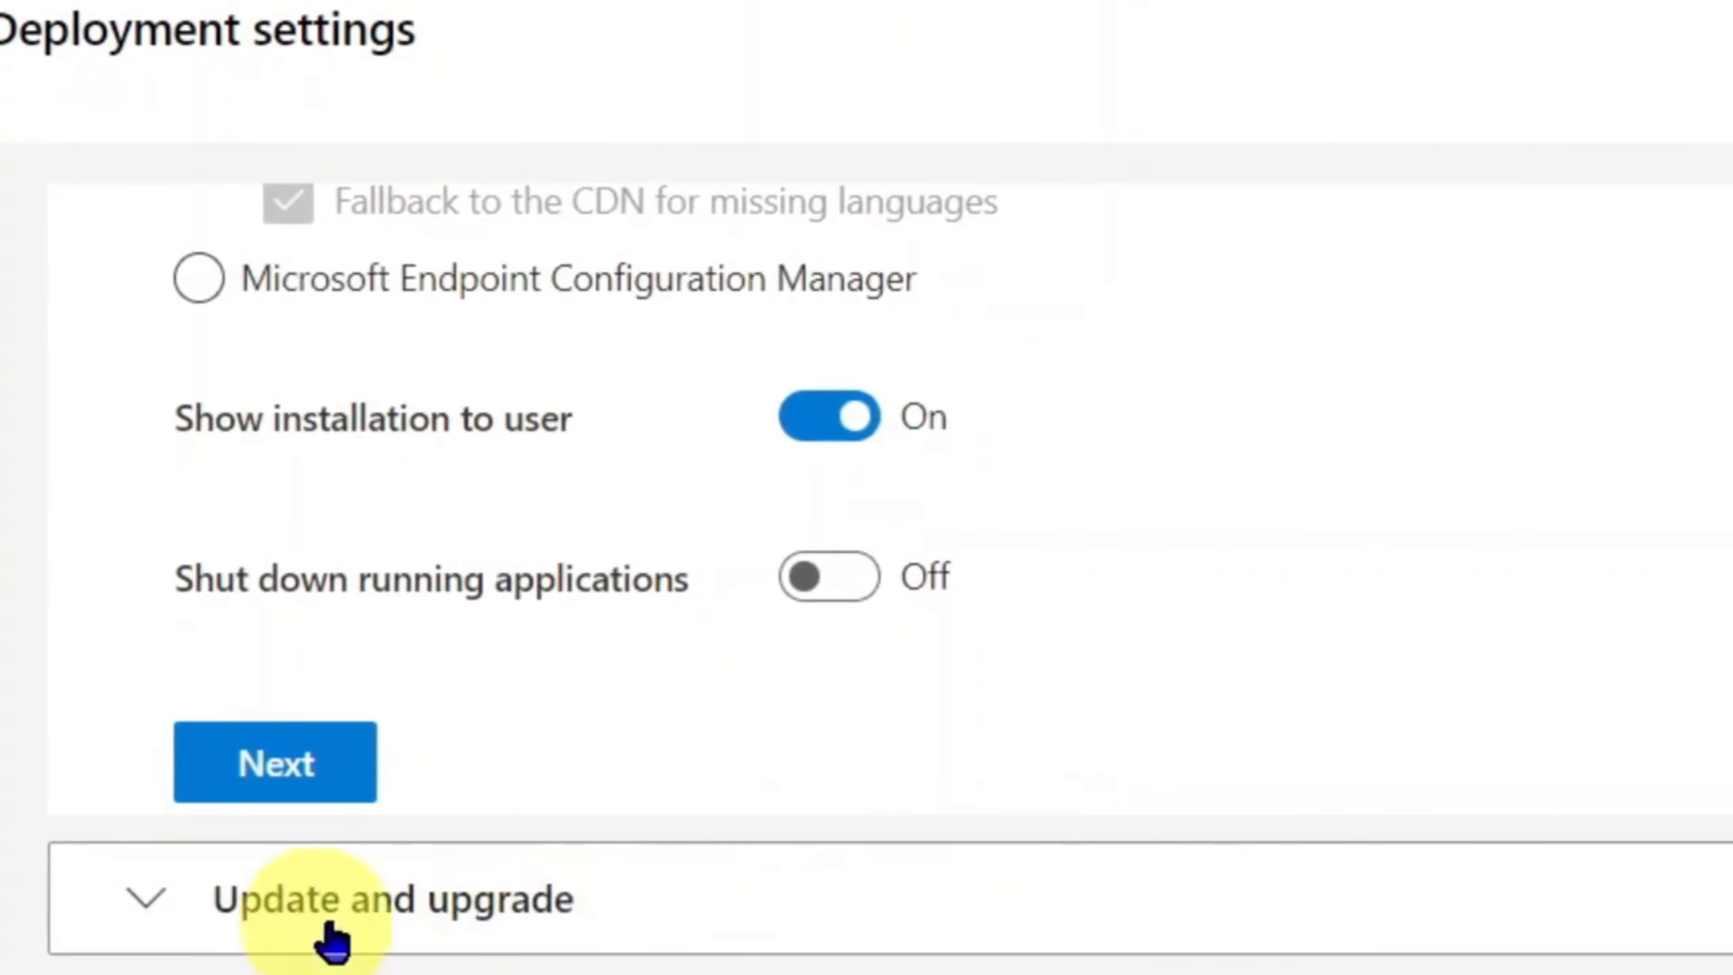
- In the Update and upgrade settings, turn off uninstalling any MSI versions of Office, including Visio and Project
click(505, 921)
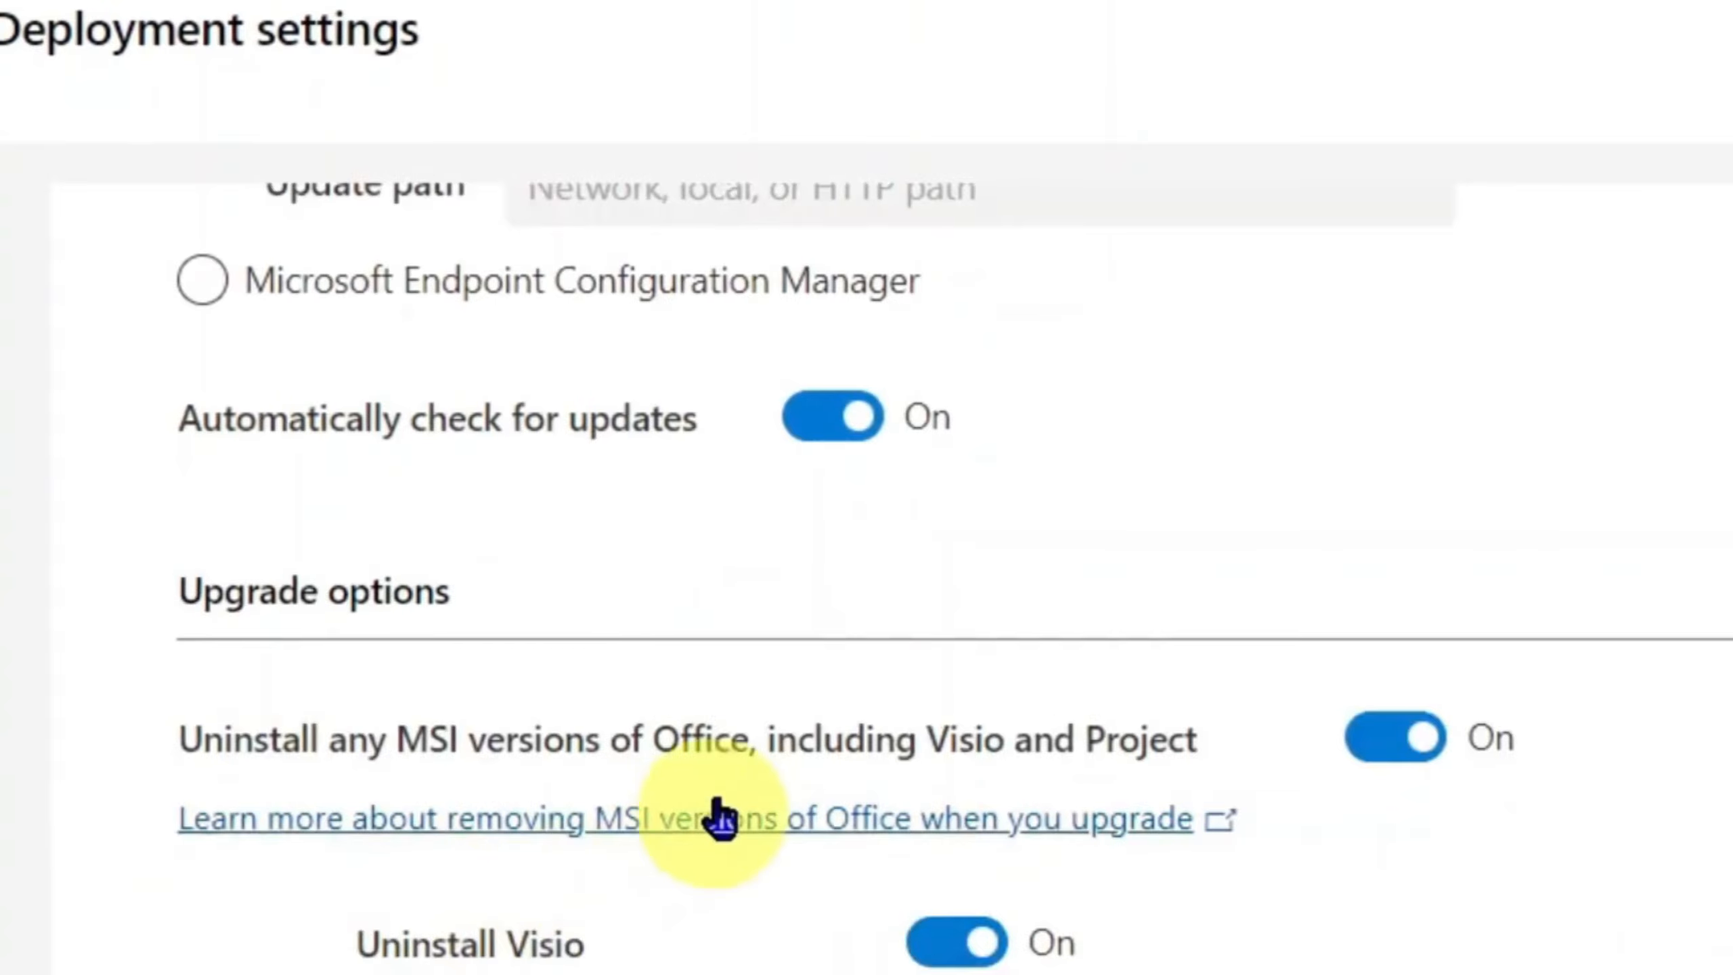
scroll(685, 735, down, 3)
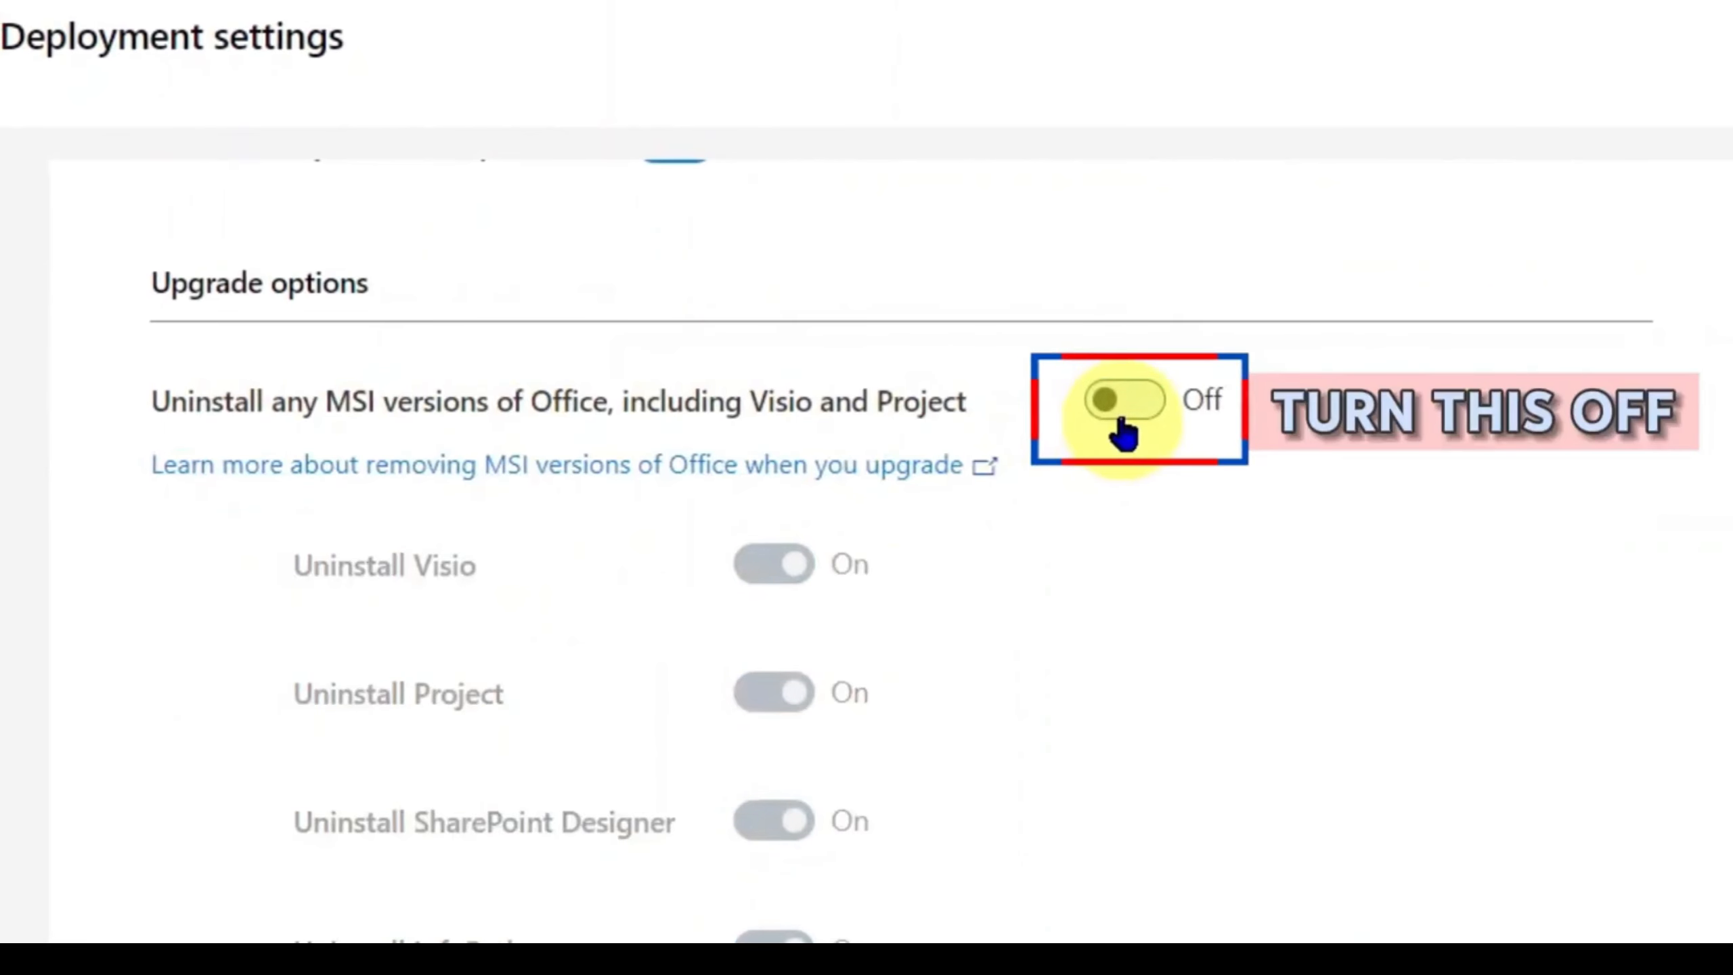
scroll(1129, 470, down, 5)
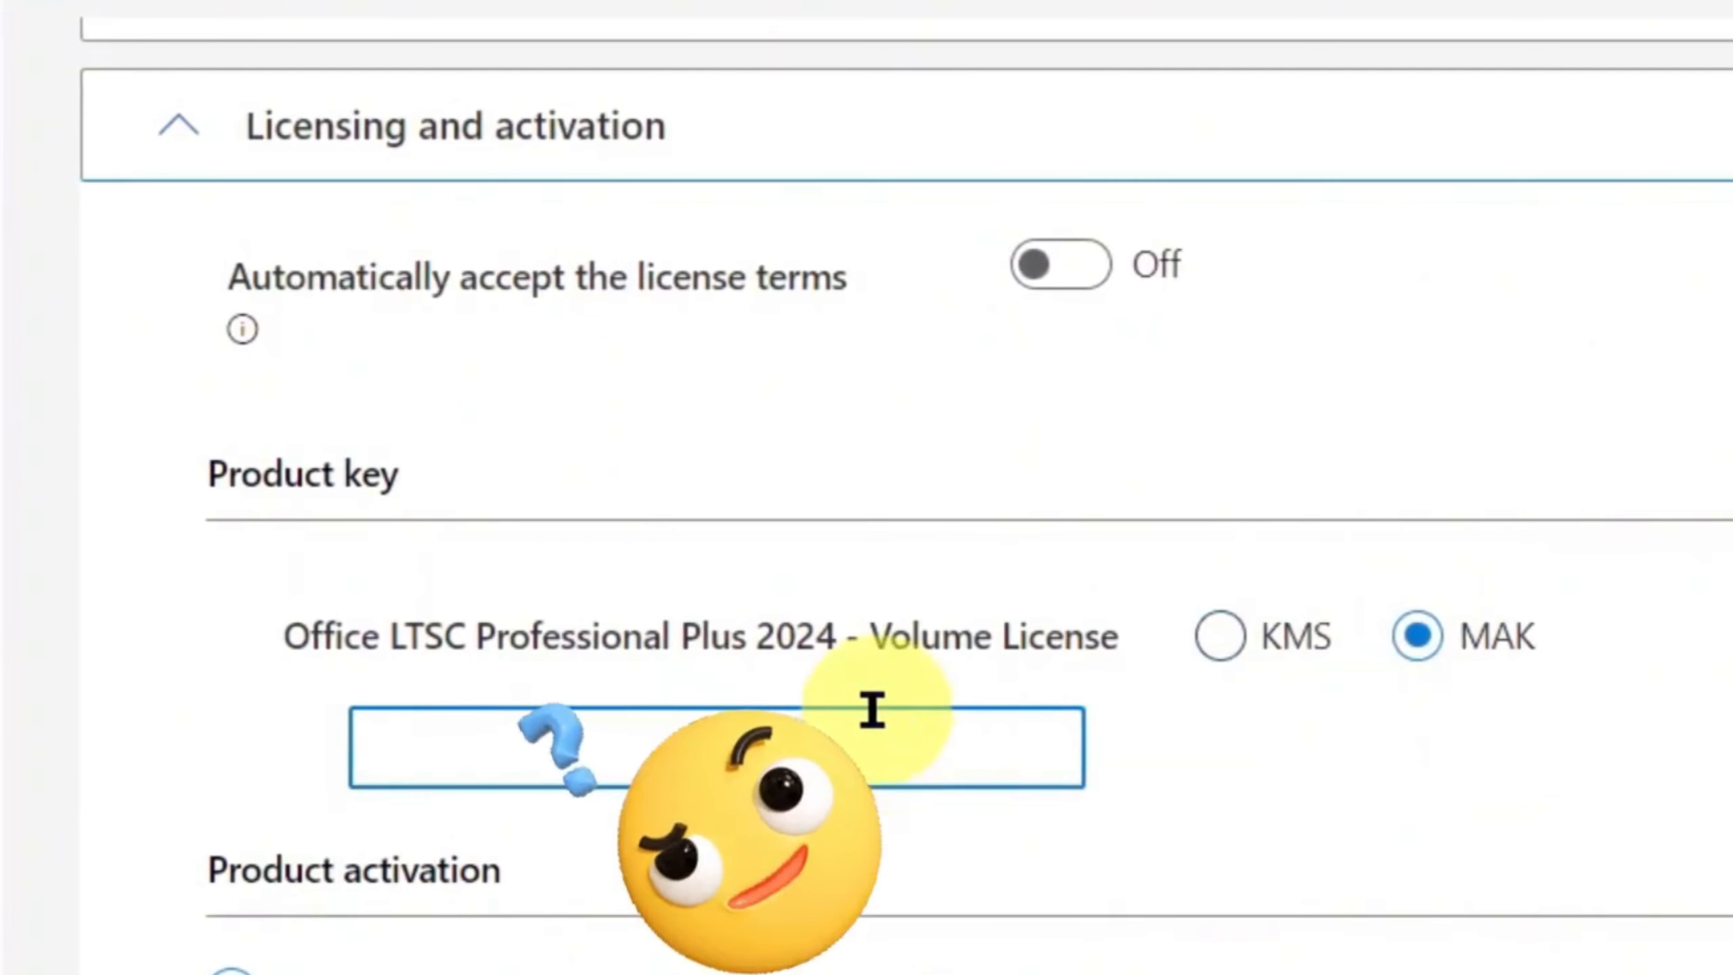
text(????)
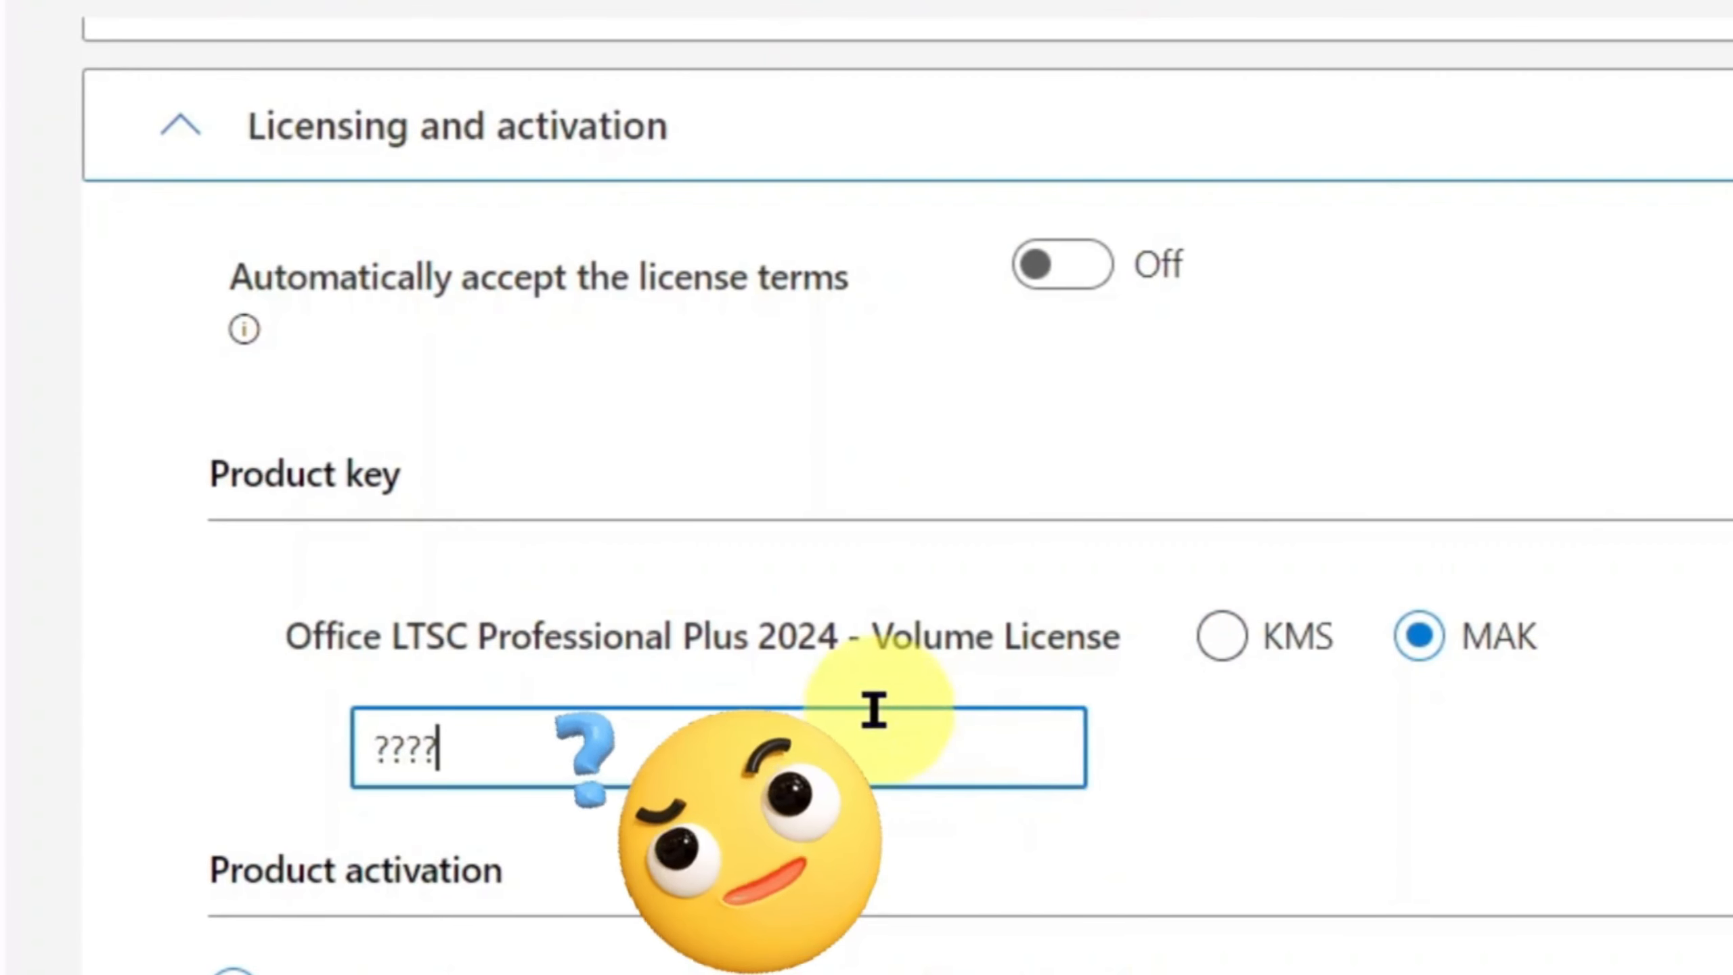
text(?)
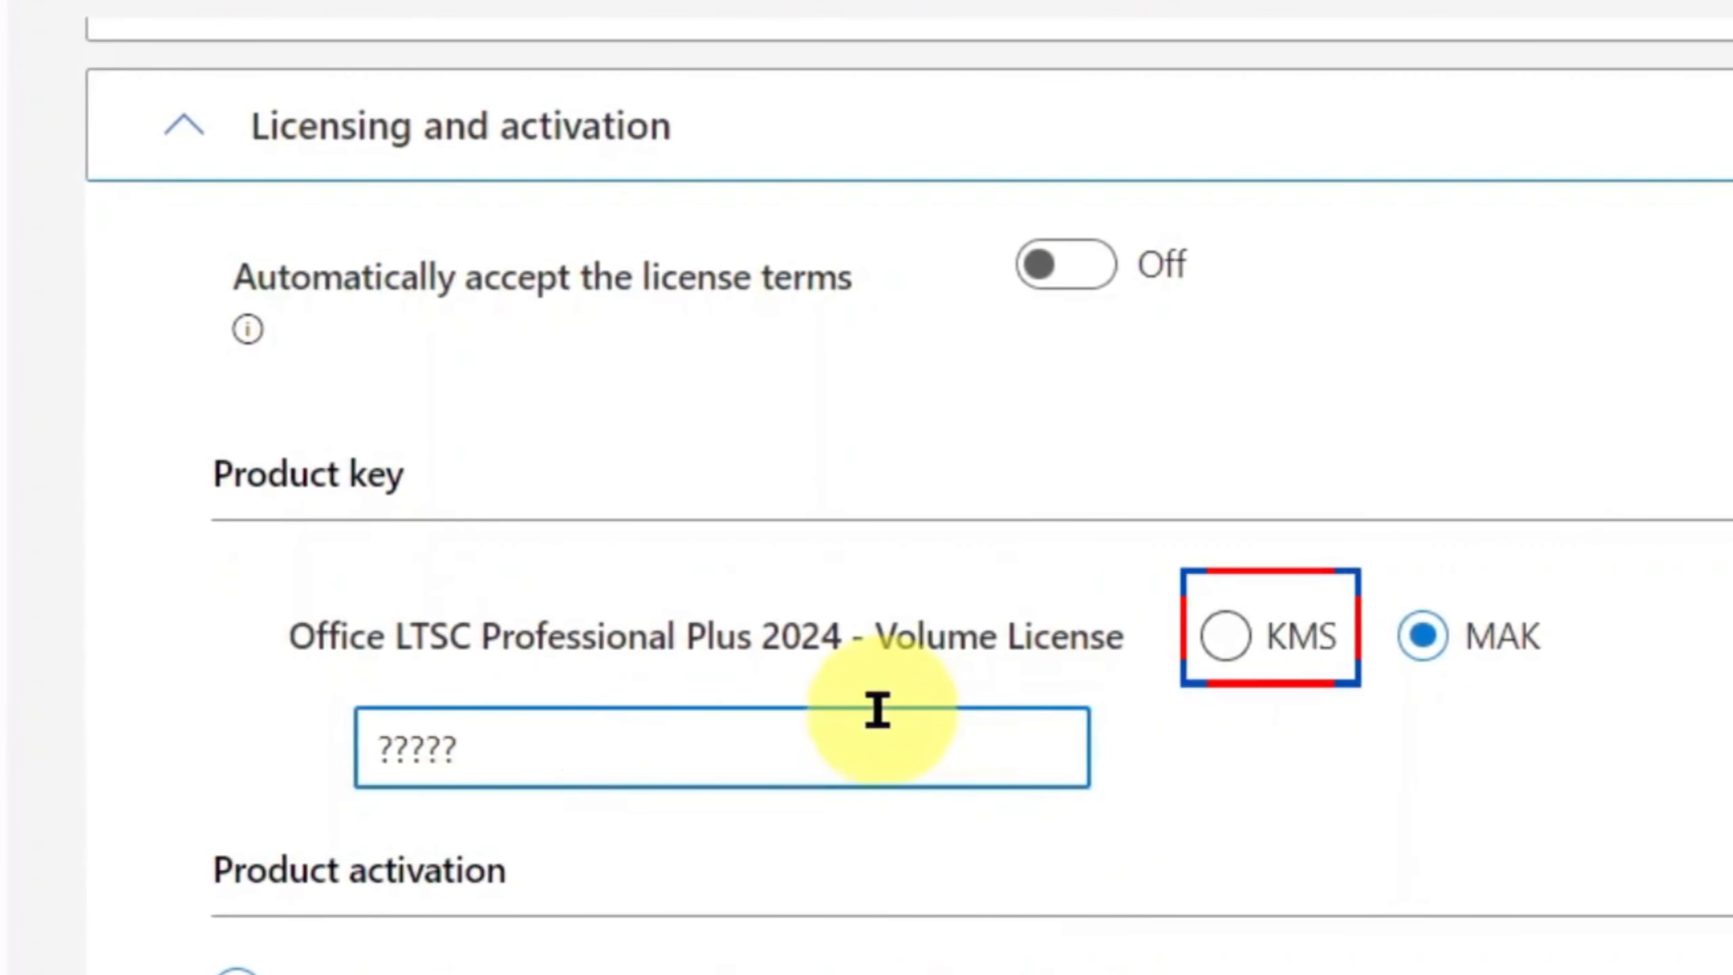
key(BackSpace)
key(BackSpace)
key(BackSpace)
key(BackSpace)
key(BackSpace)
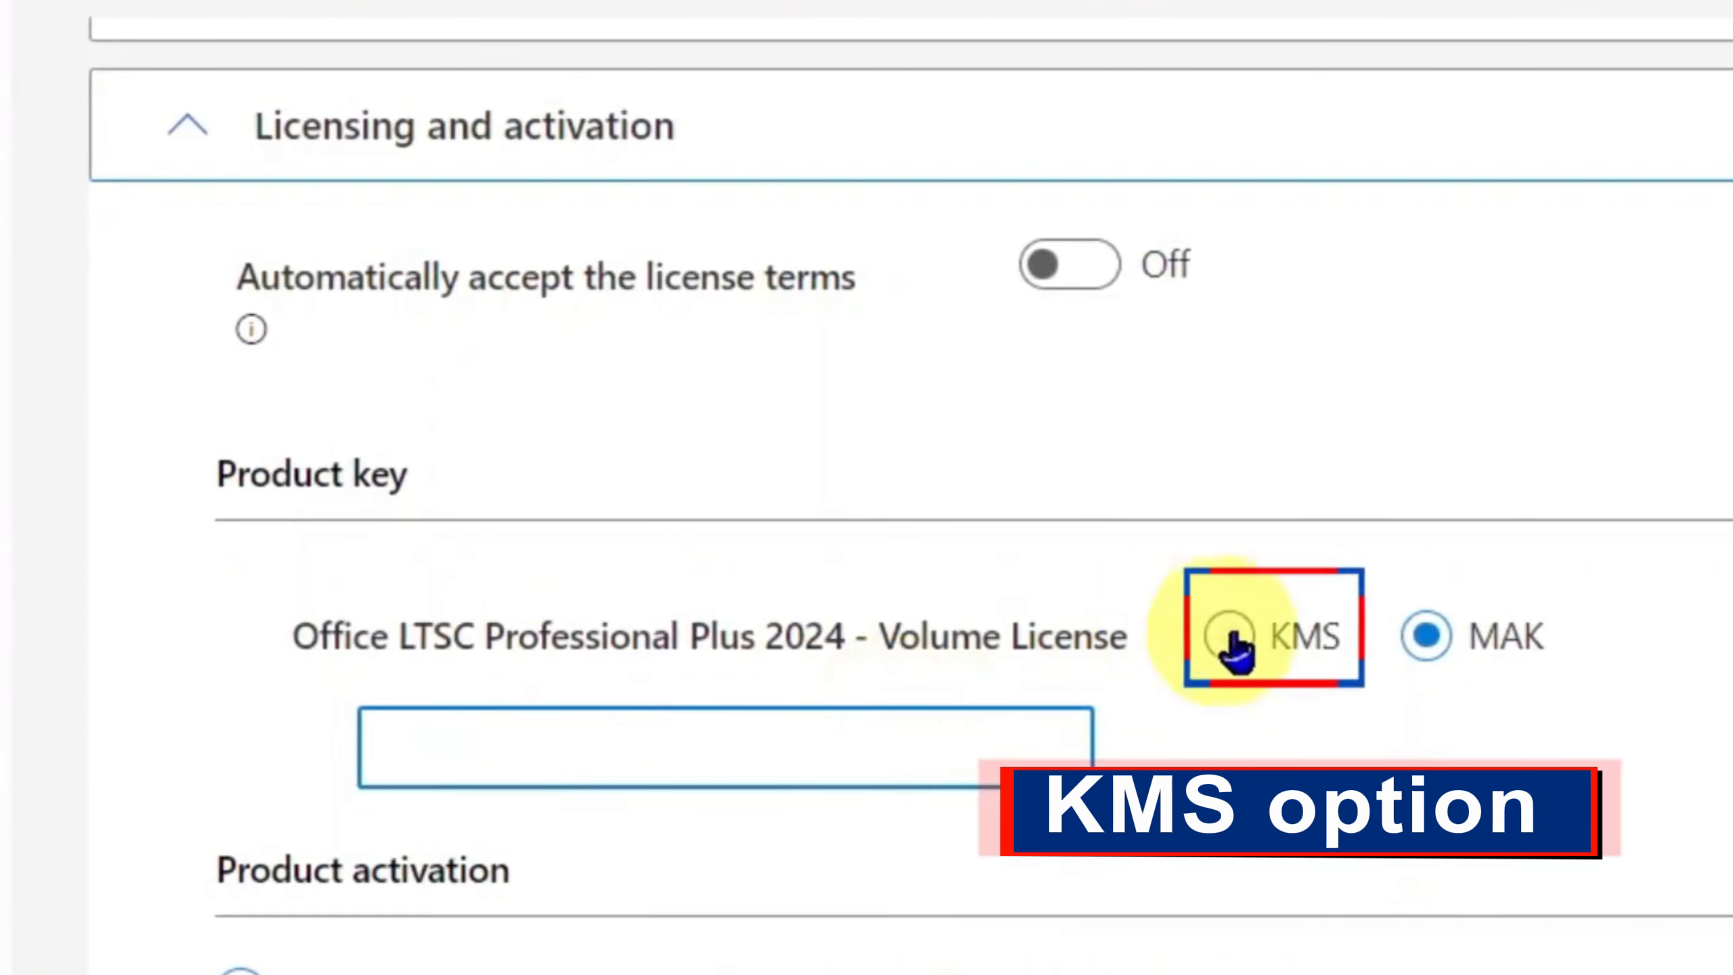
- Choose KMS as the product key type for Office LTSC Professional Plus 2024 - Volume License and continue to the General settings
click(1230, 637)
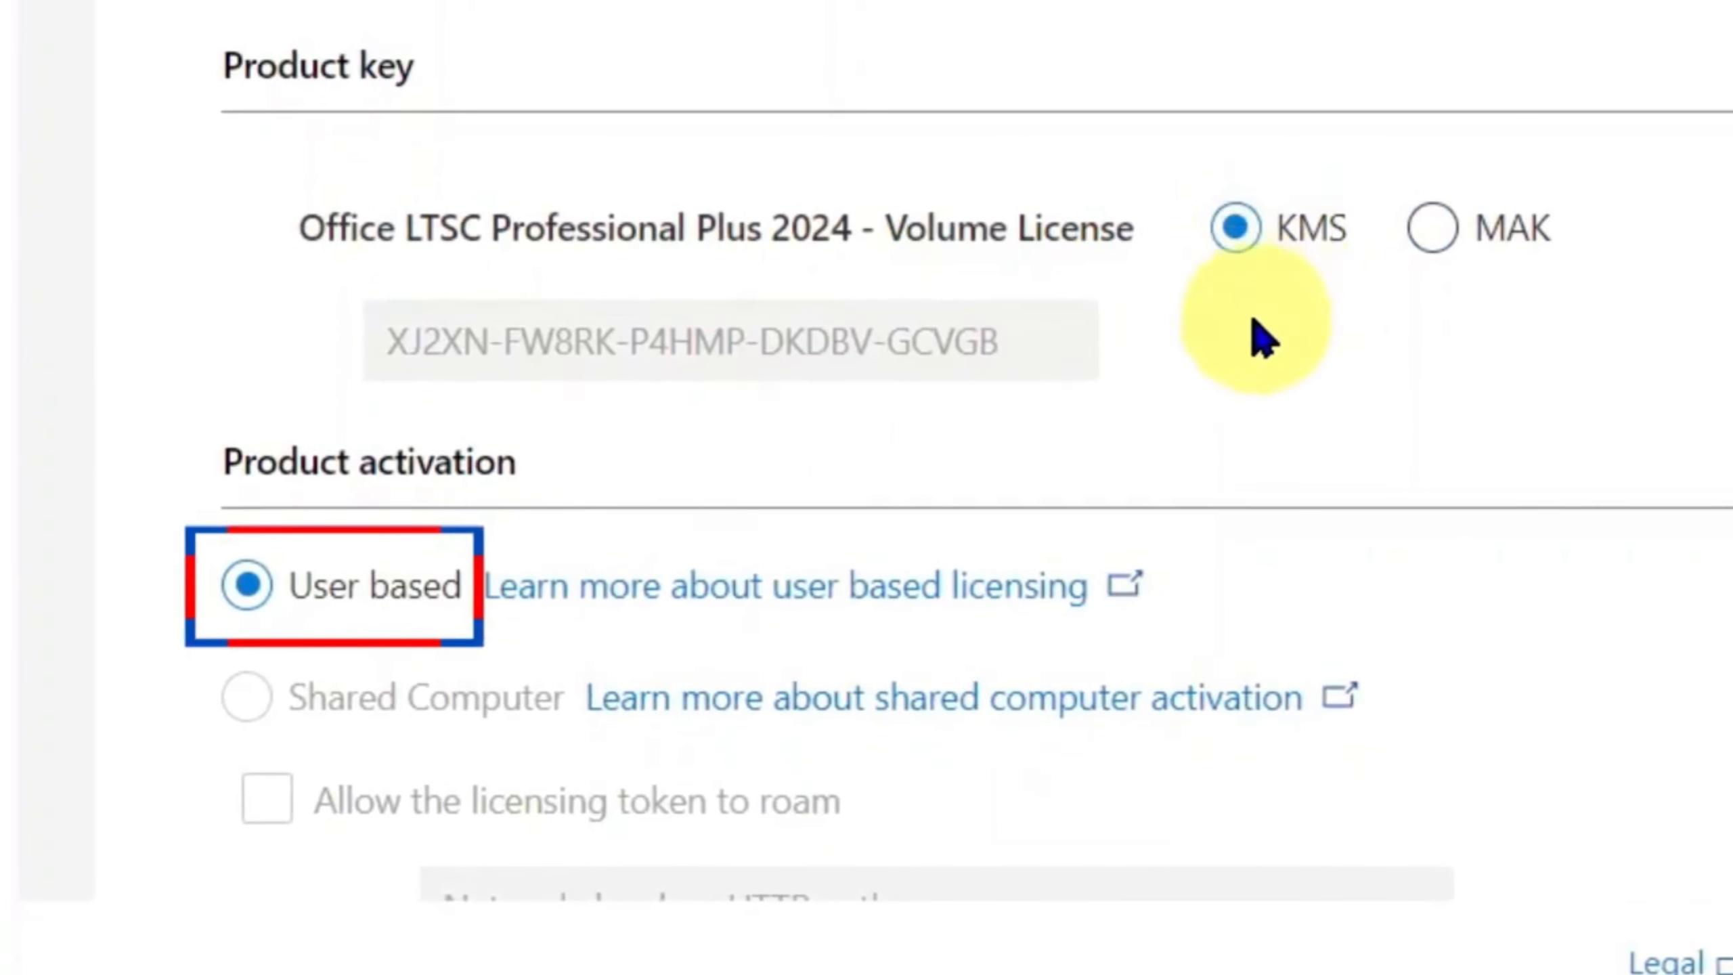
scroll(407, 451, down, 5)
click(398, 444)
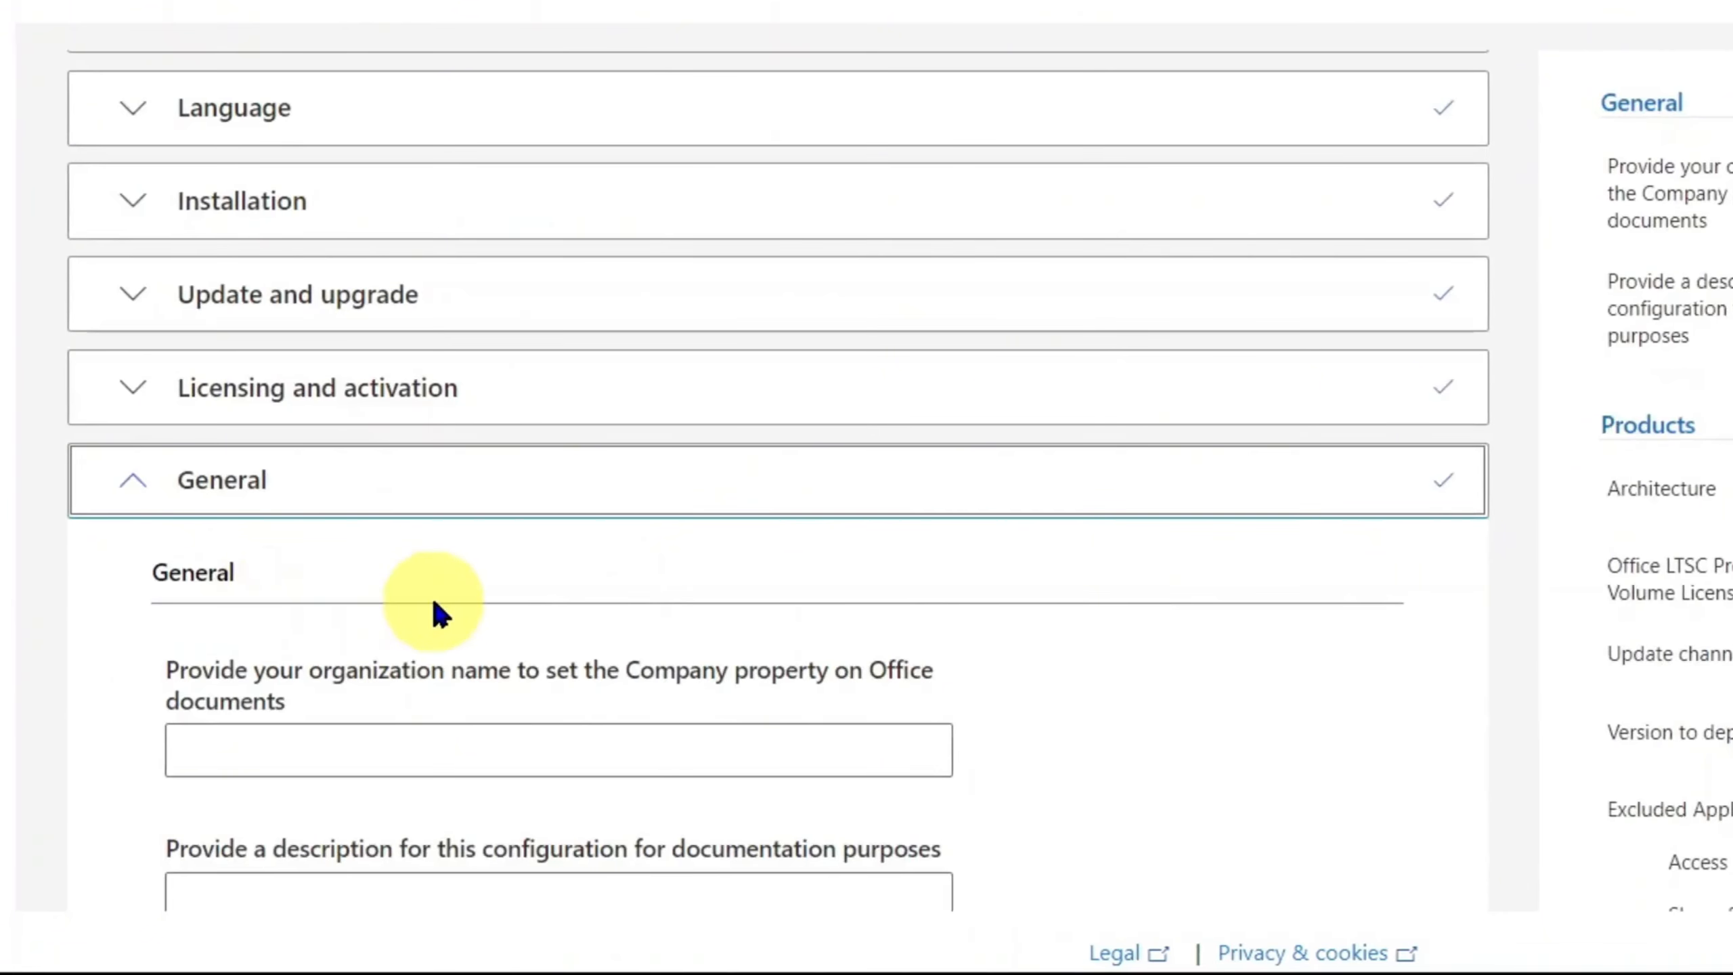
- Leave the General fields empty, look through the Application preferences and finish the deployment settings
scroll(434, 602, down, 8)
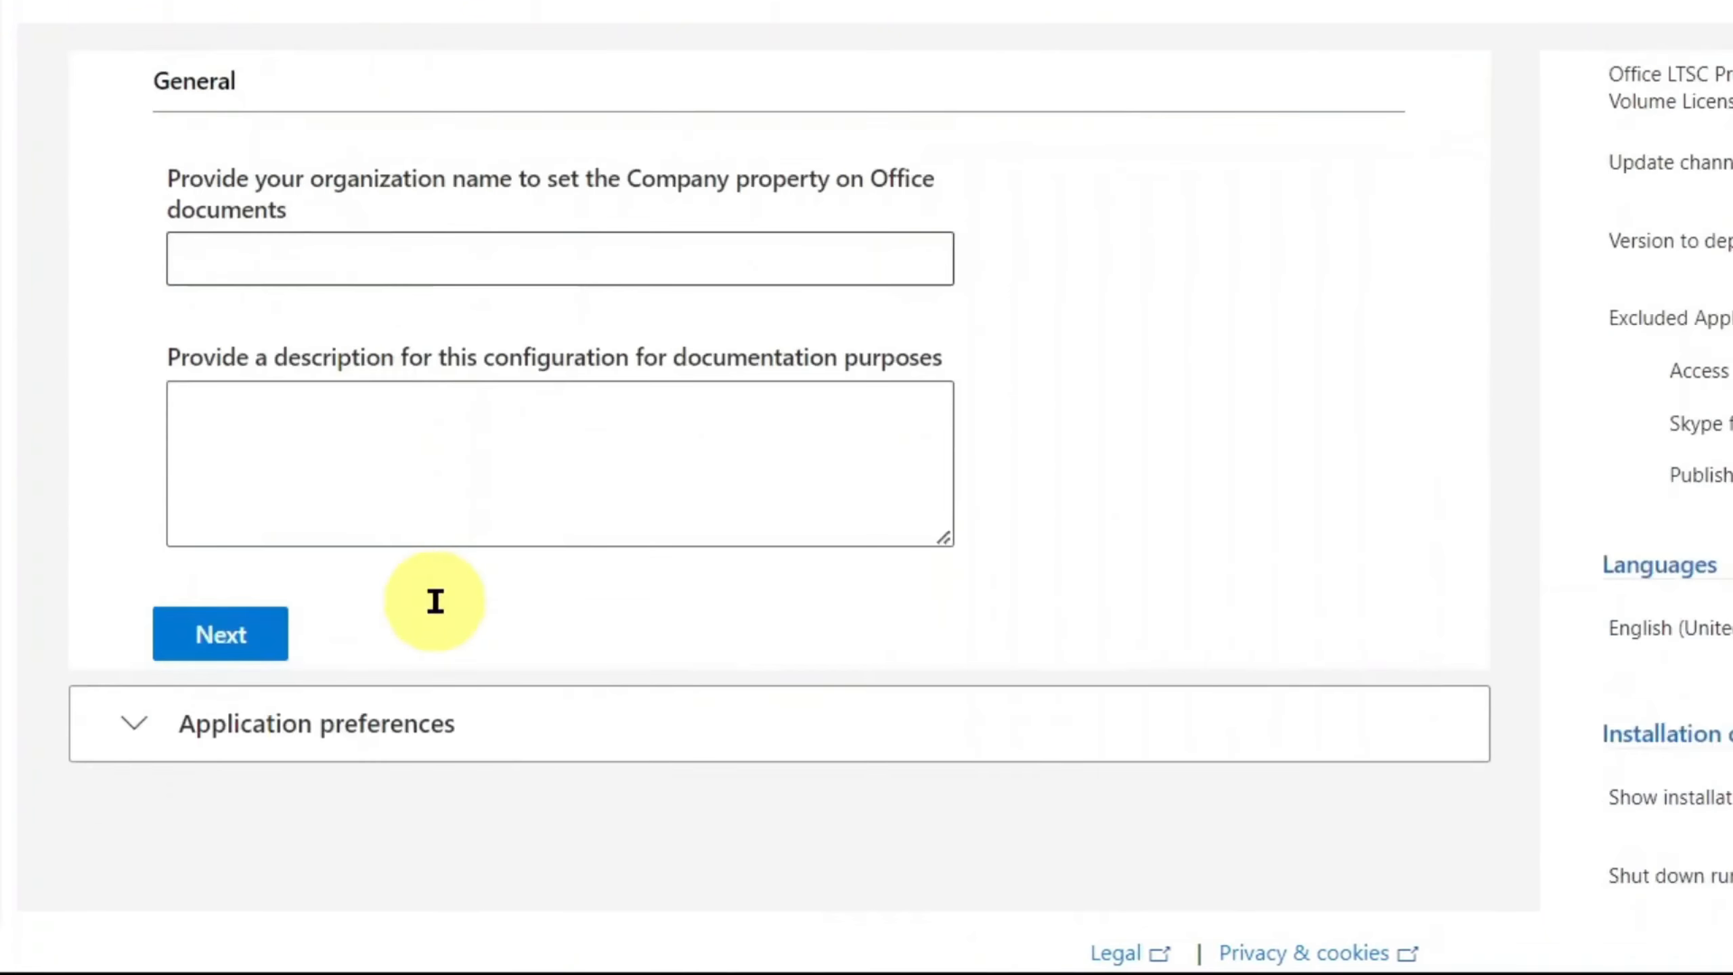
click(266, 470)
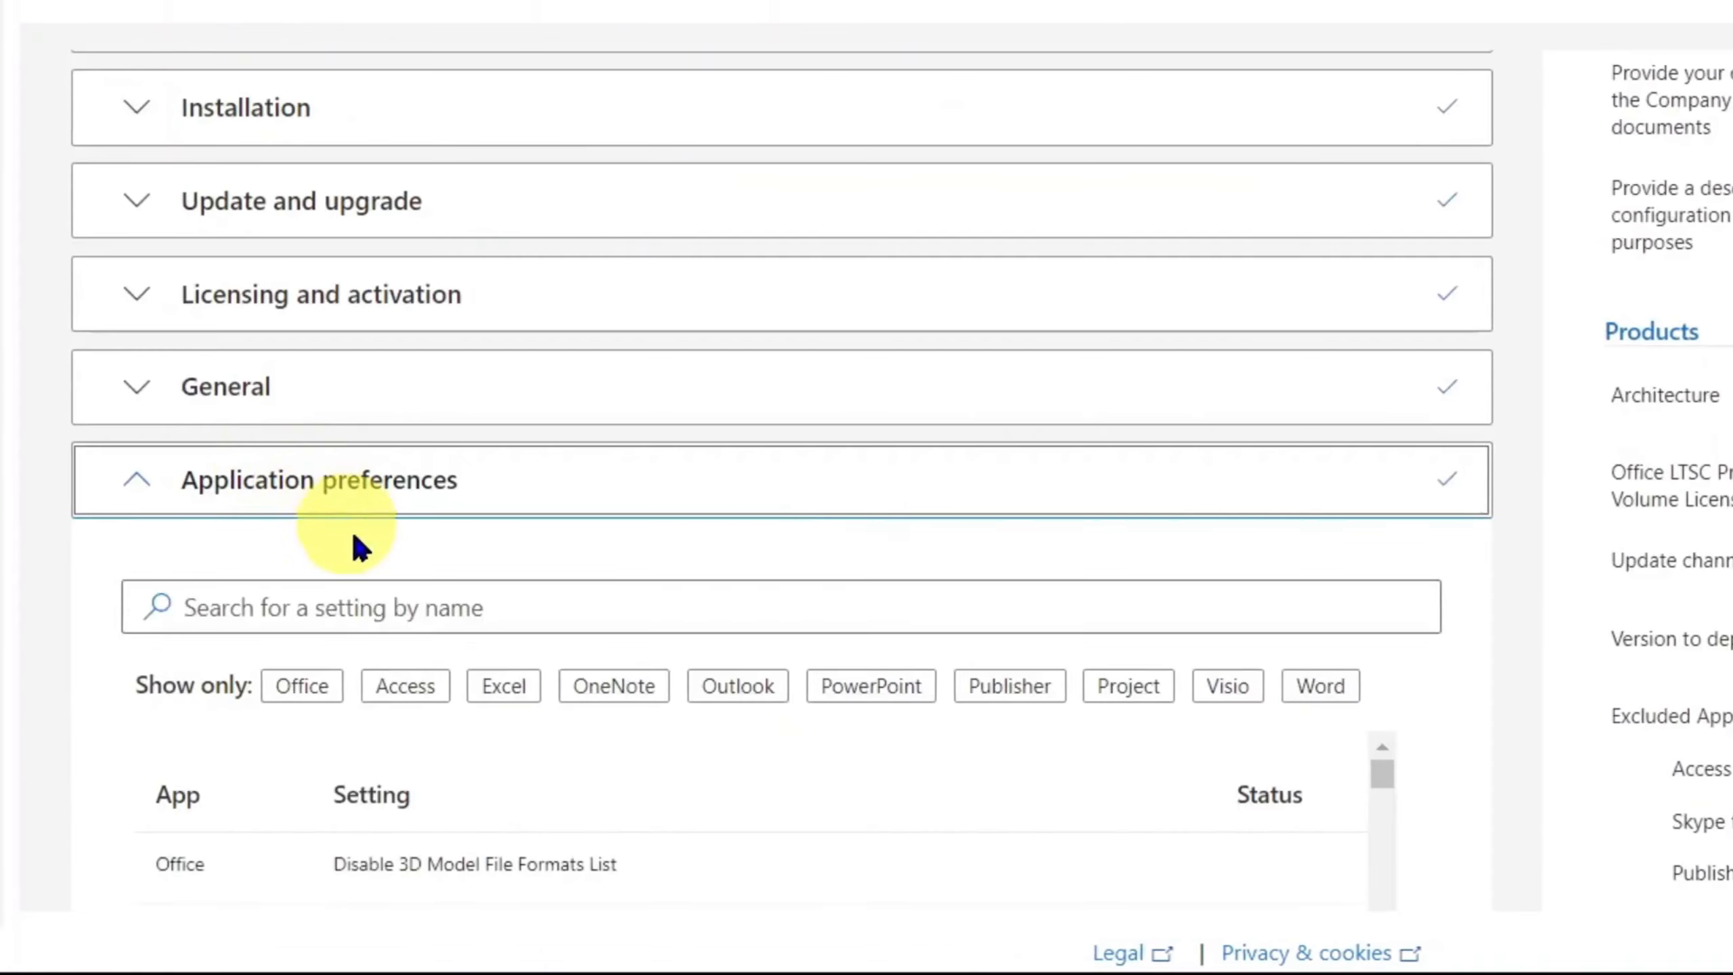
scroll(382, 566, down, 3)
scroll(700, 658, down, 6)
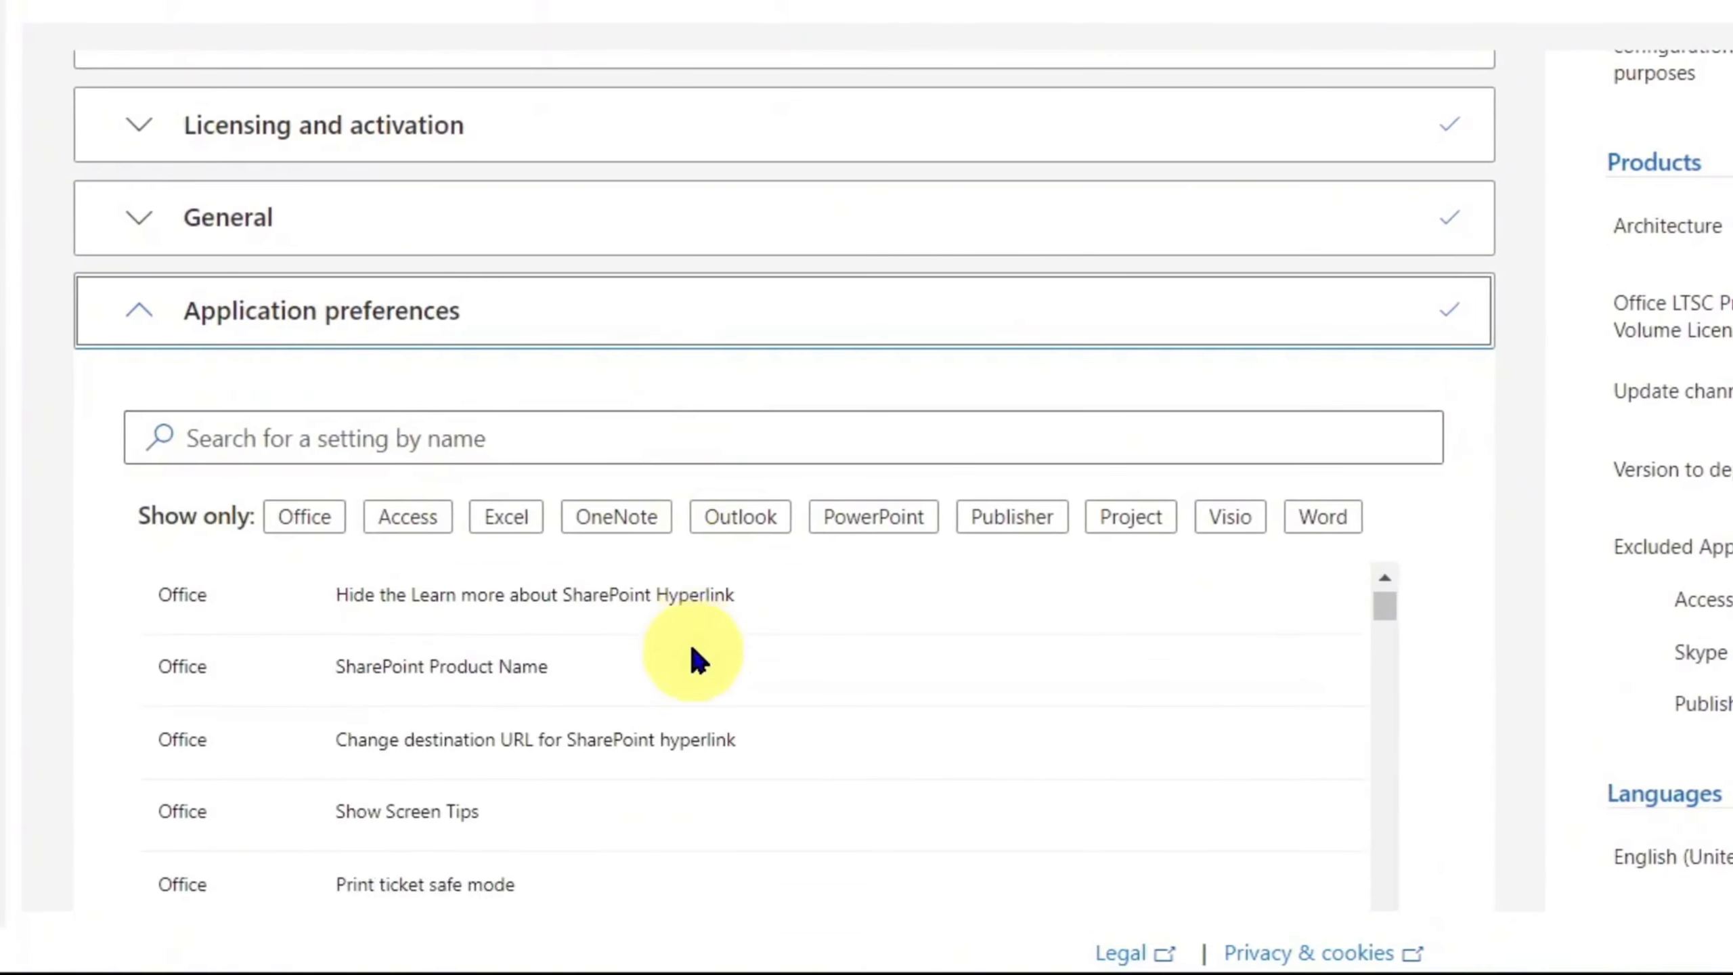
scroll(893, 525, down, 2)
scroll(1037, 255, down, 5)
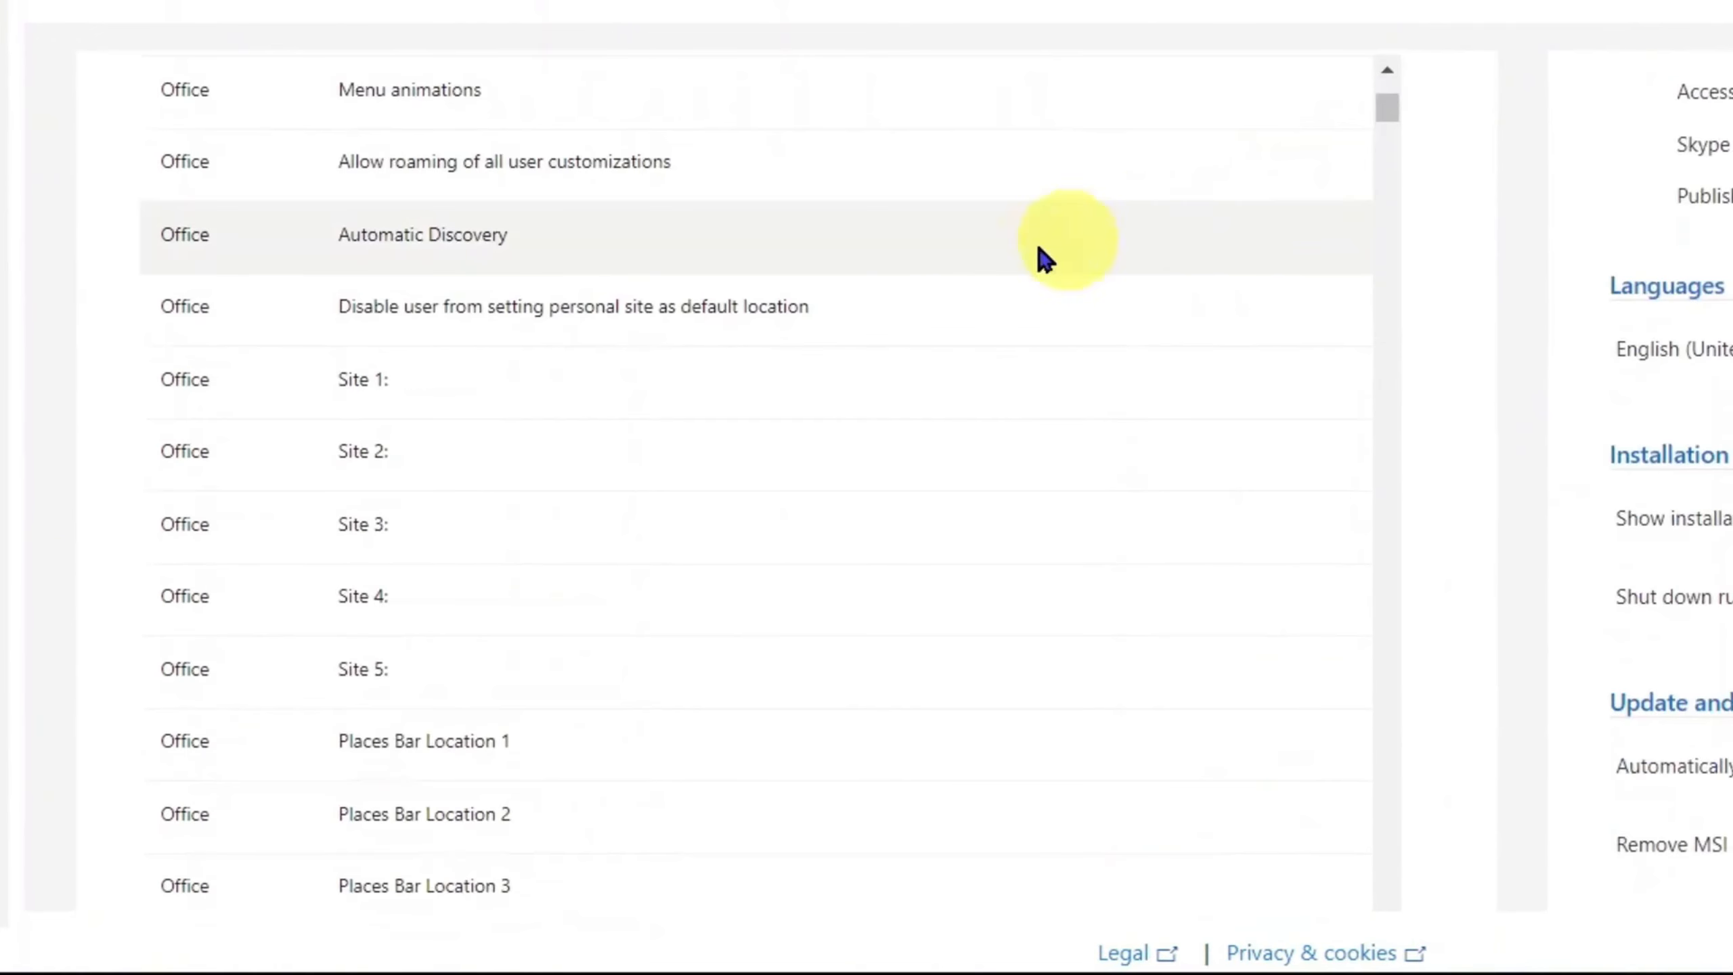
scroll(1501, 341, down, 7)
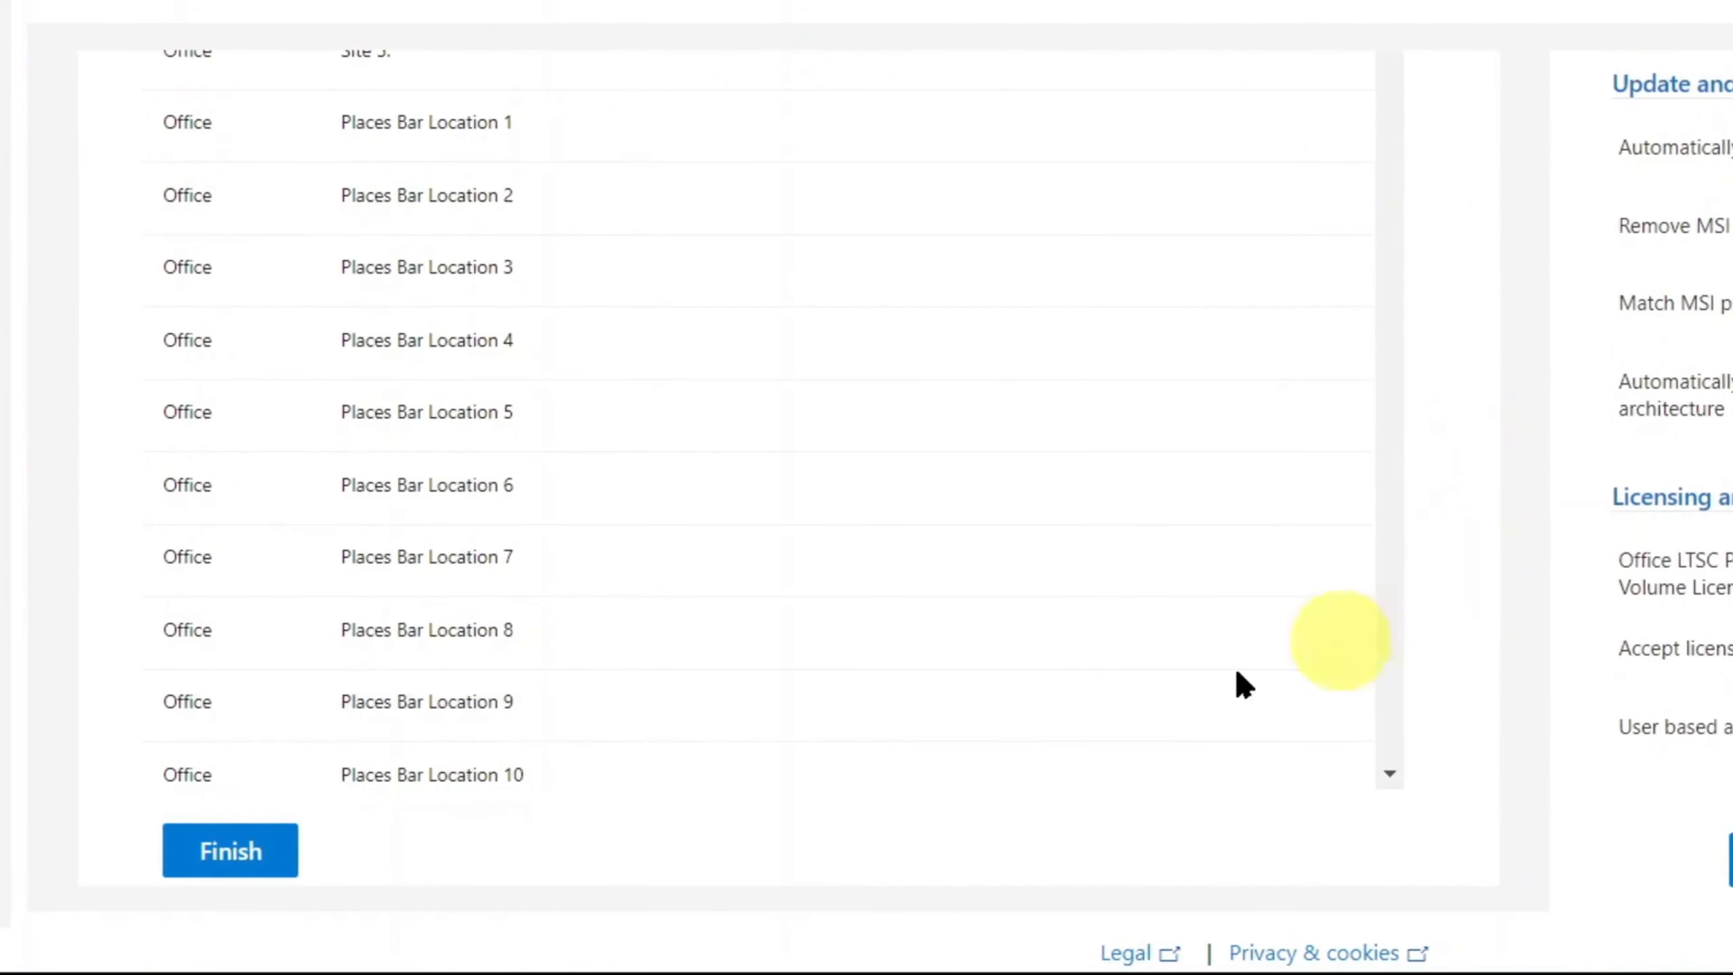
click(293, 862)
- Check the configured settings summary from the products and excluded applications through to licensing and activation
scroll(1332, 604, up, 10)
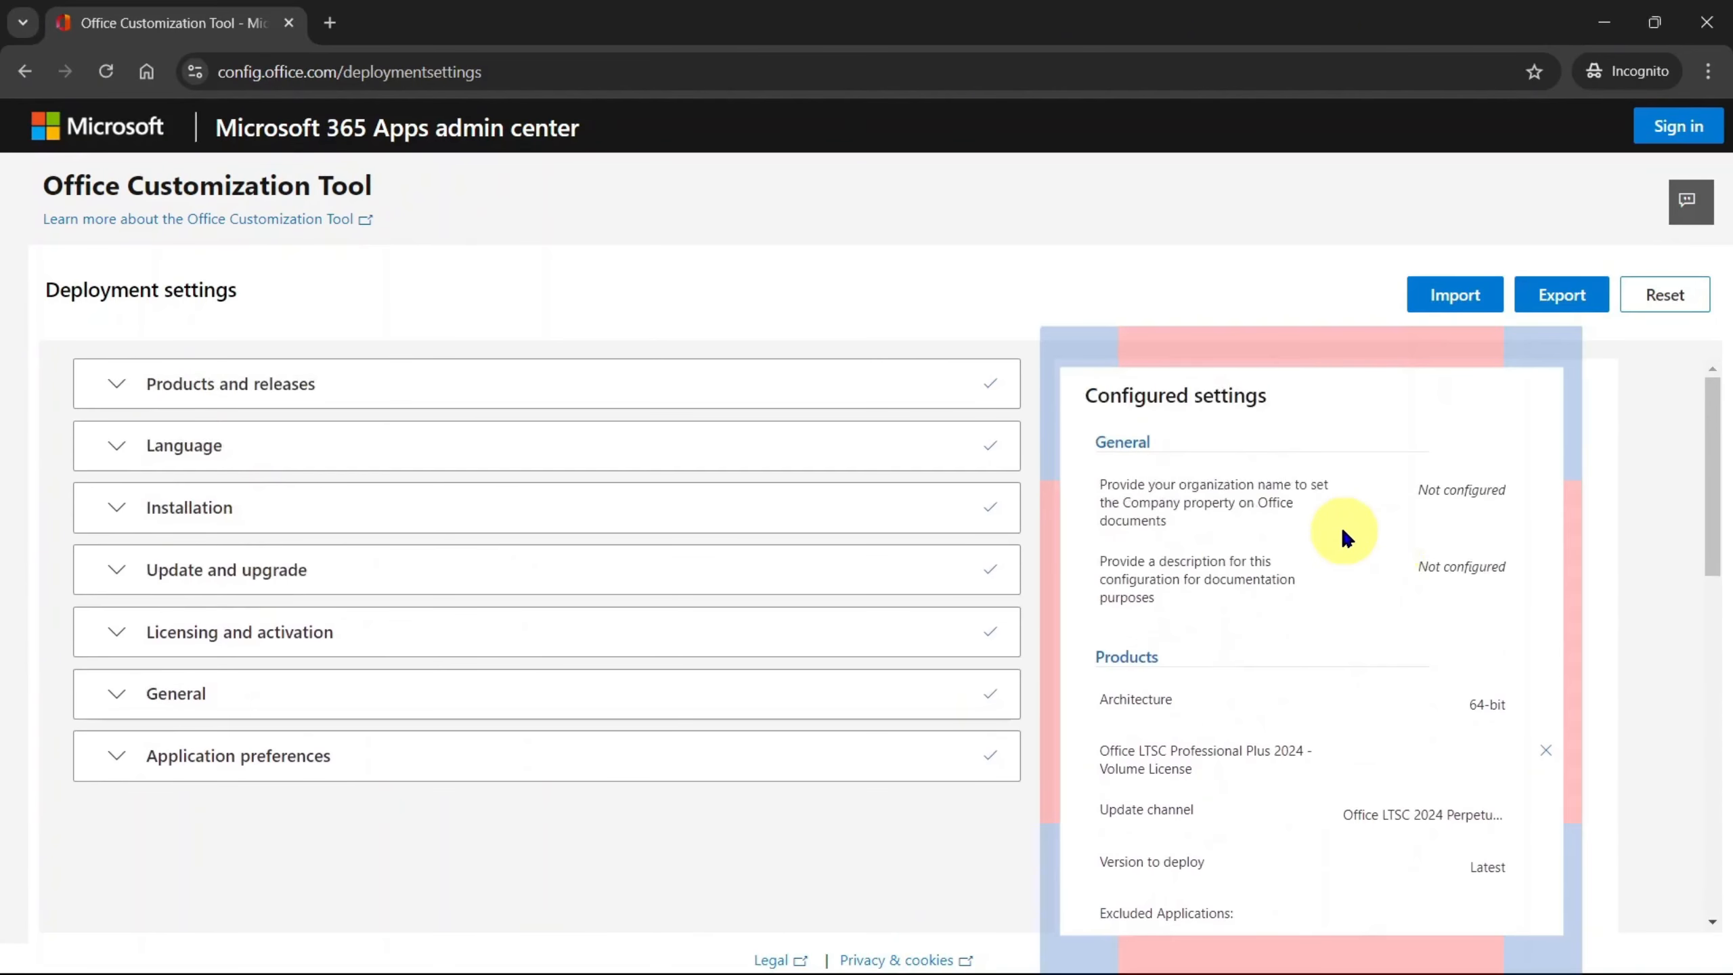
scroll(1341, 525, down, 3)
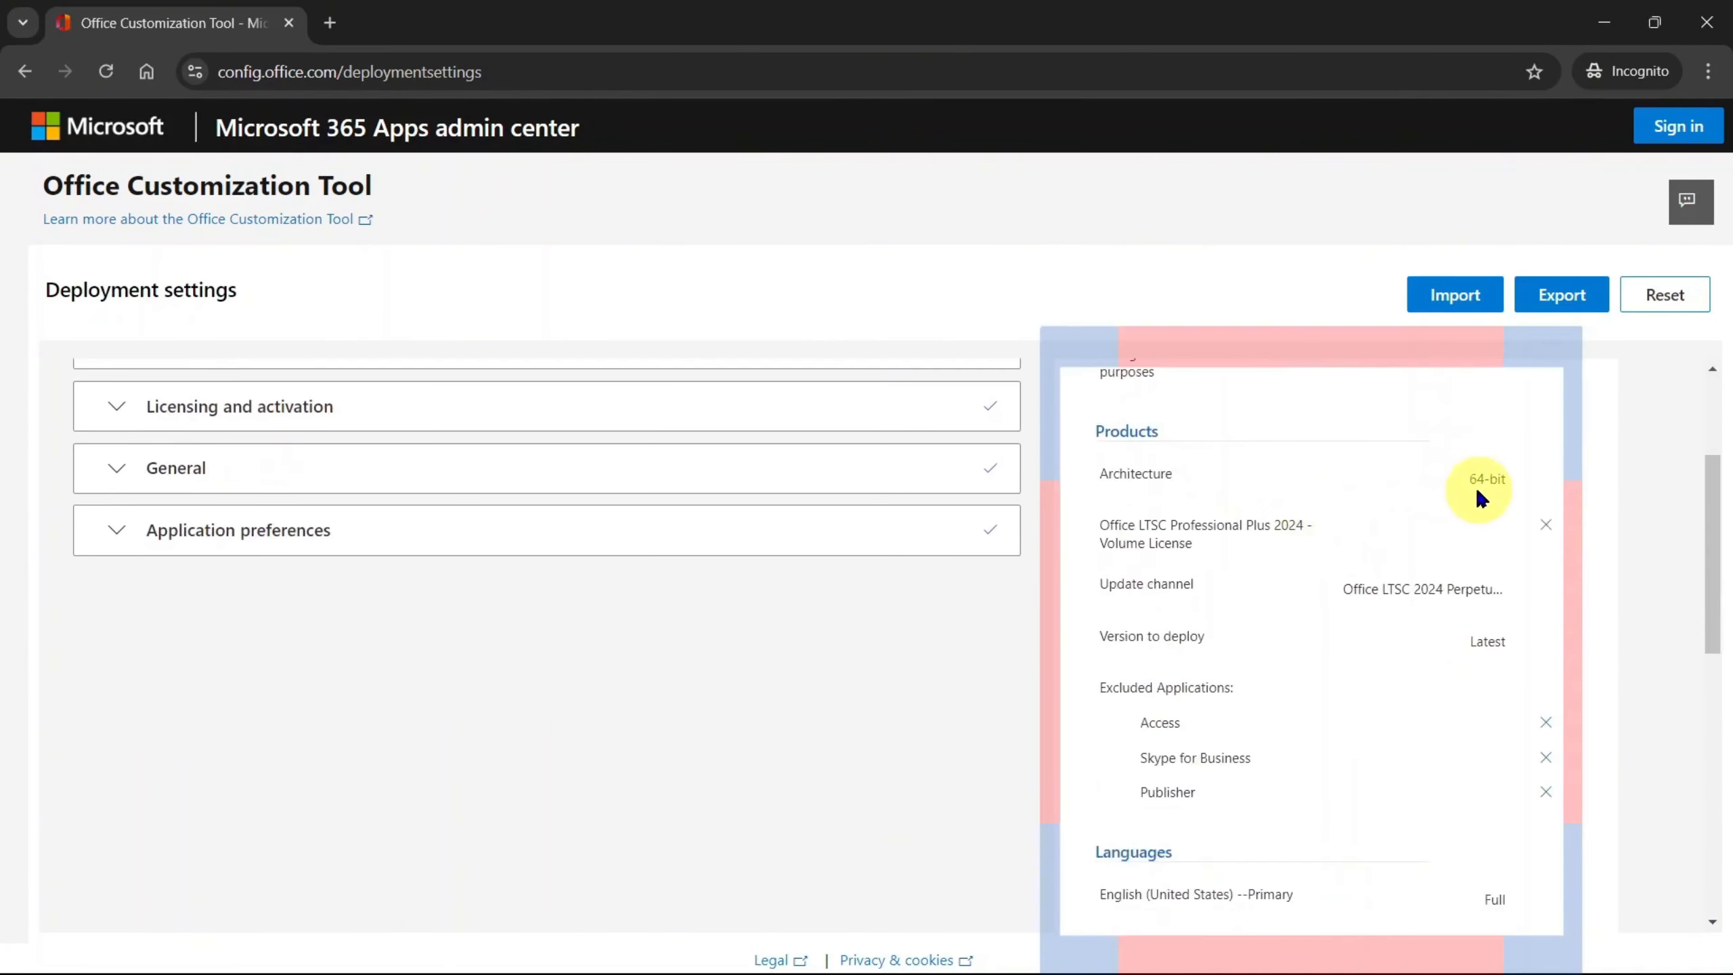
scroll(1298, 694, down, 2)
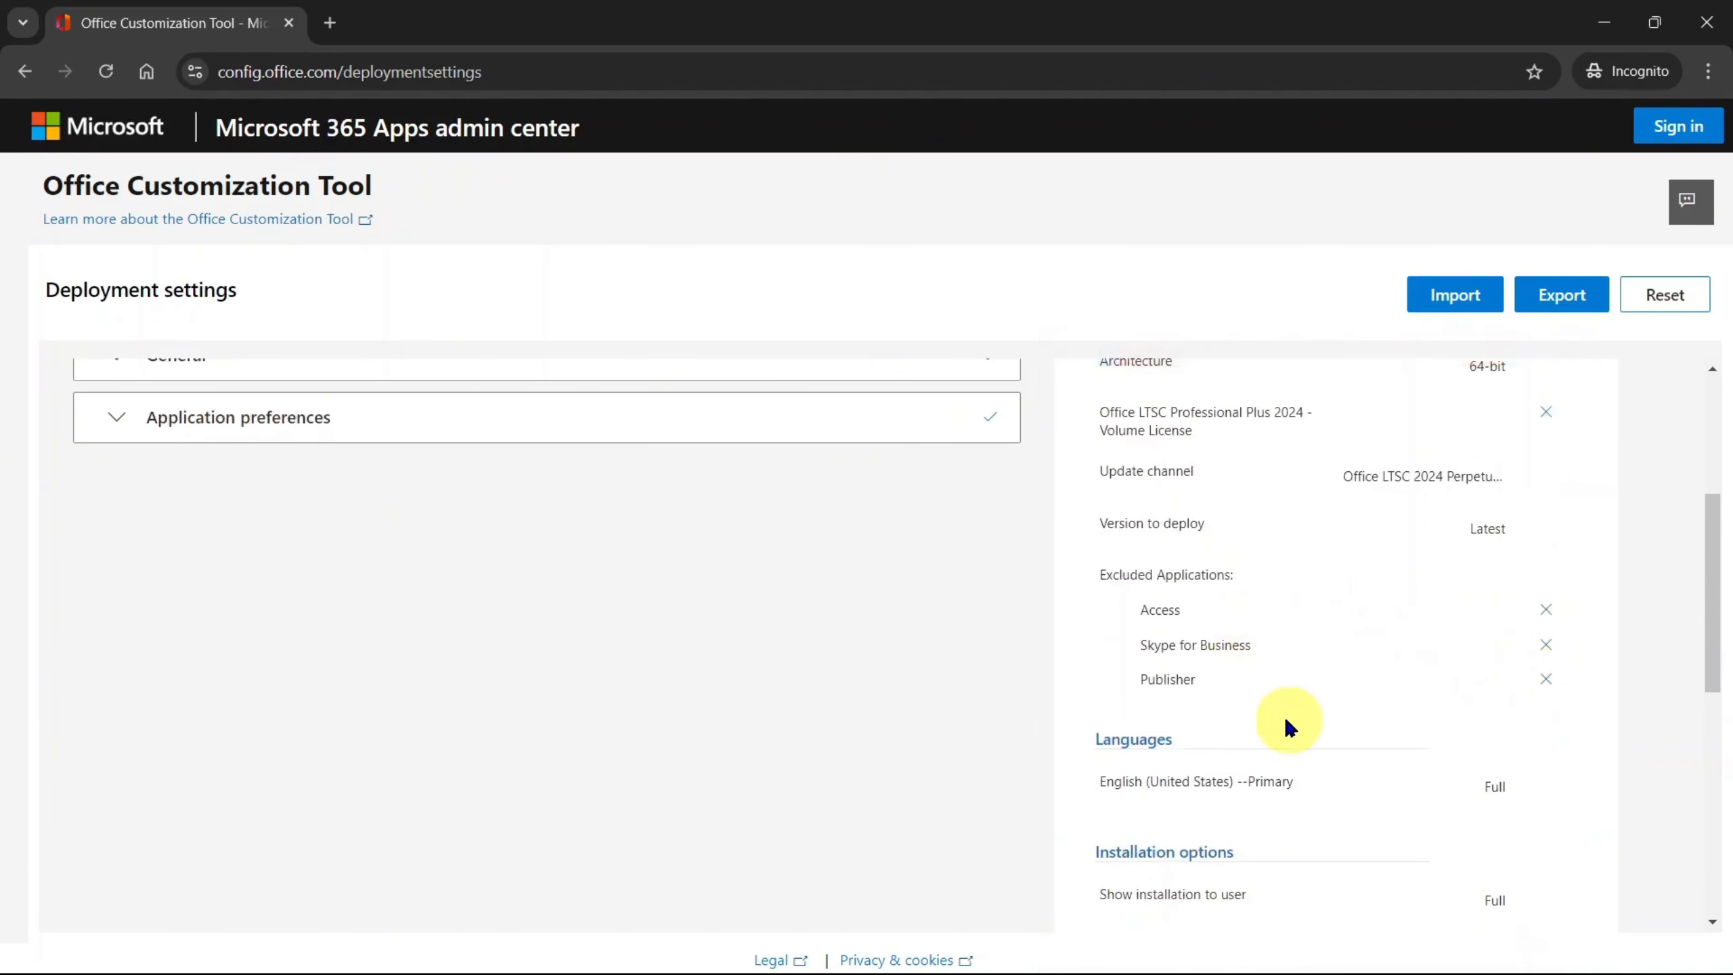
scroll(1199, 619, down, 2)
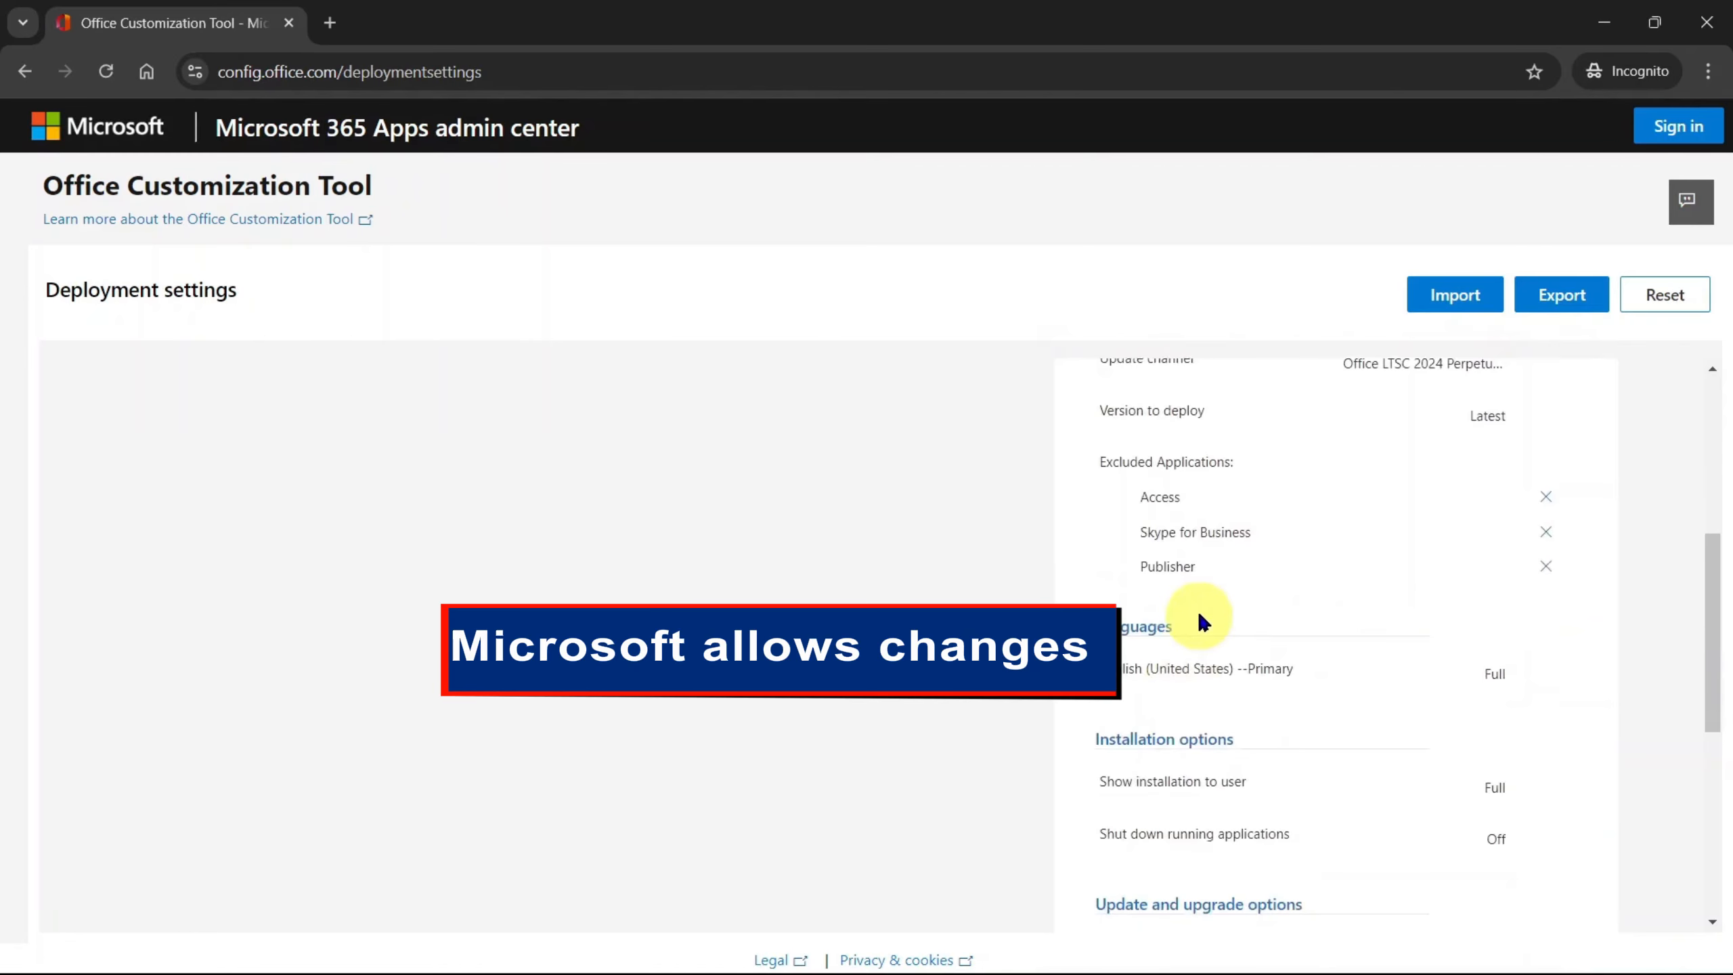
scroll(1240, 737, down, 2)
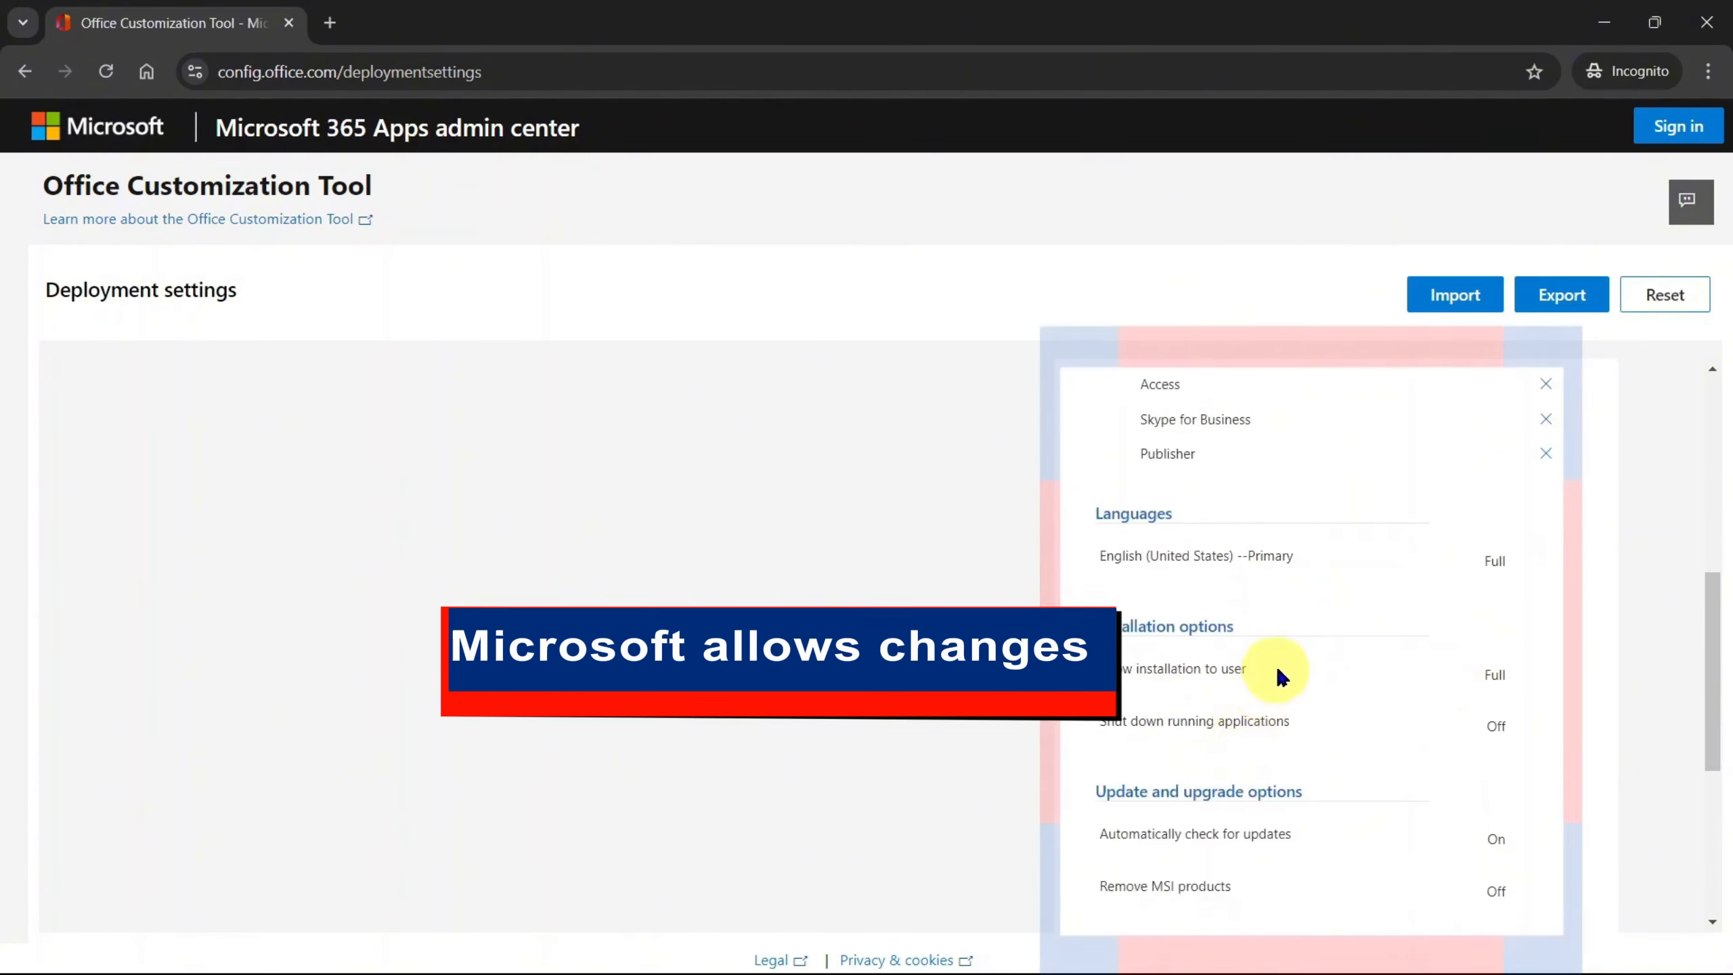
scroll(1327, 685, down, 2)
scroll(1303, 754, down, 5)
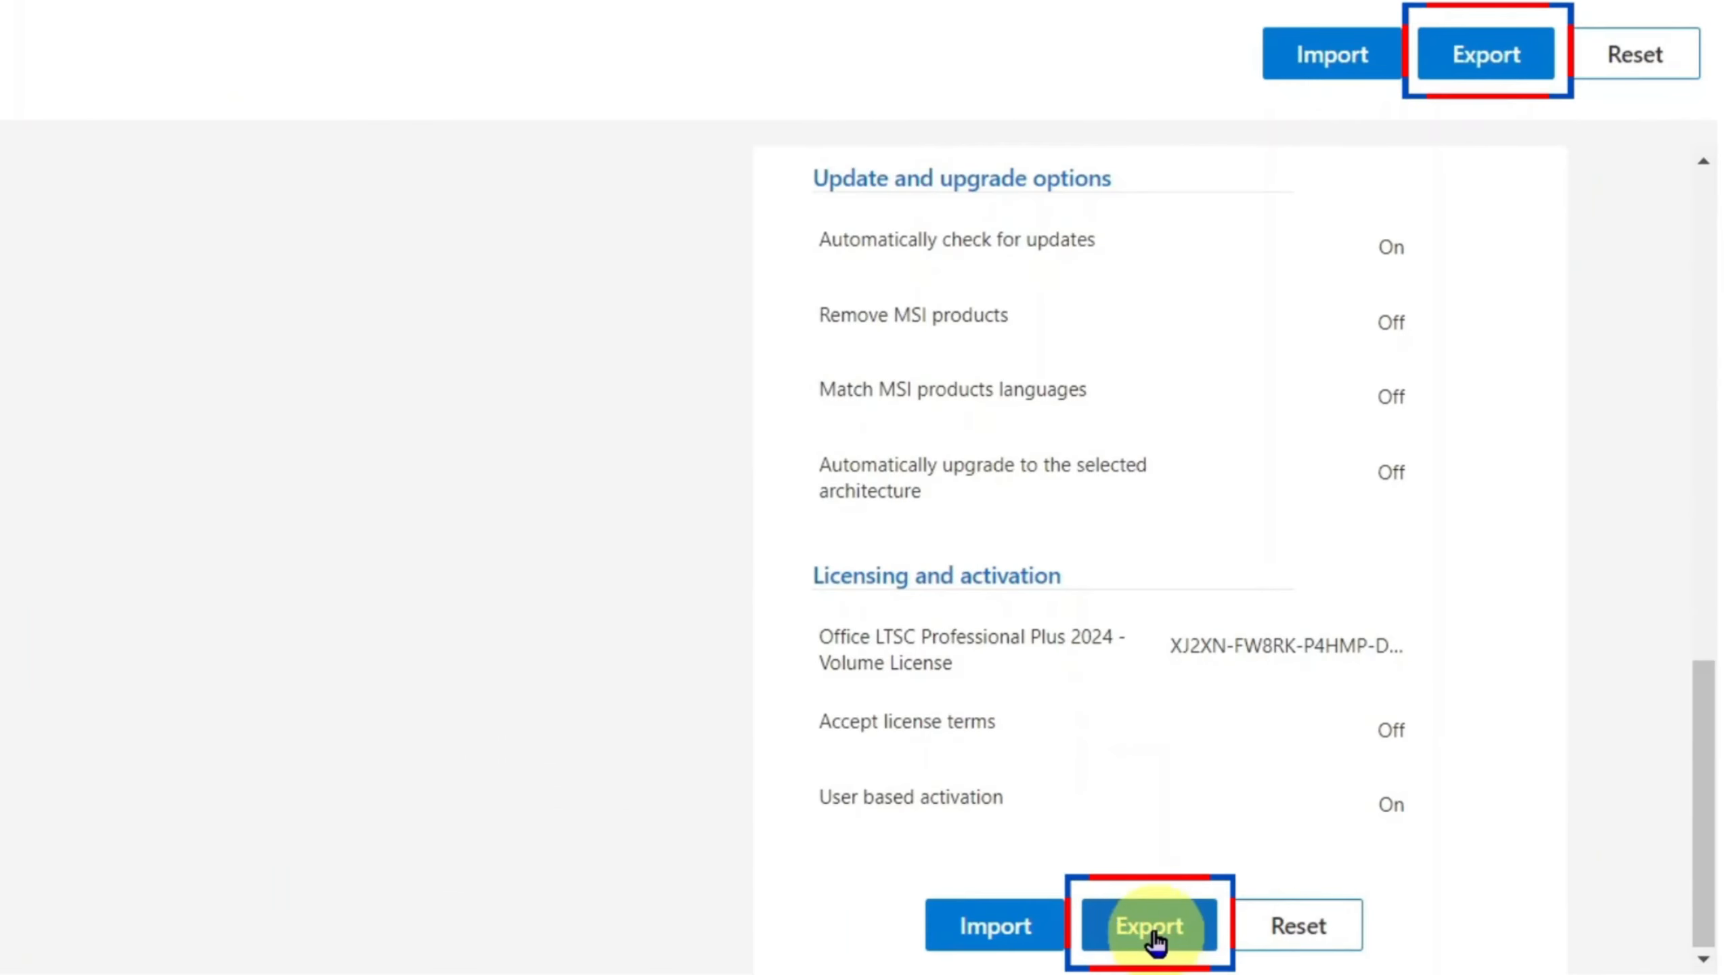
- Start exporting the configuration with Office Open XML formats as the default, and highlight the Microsoft Software License Terms heading
click(1153, 927)
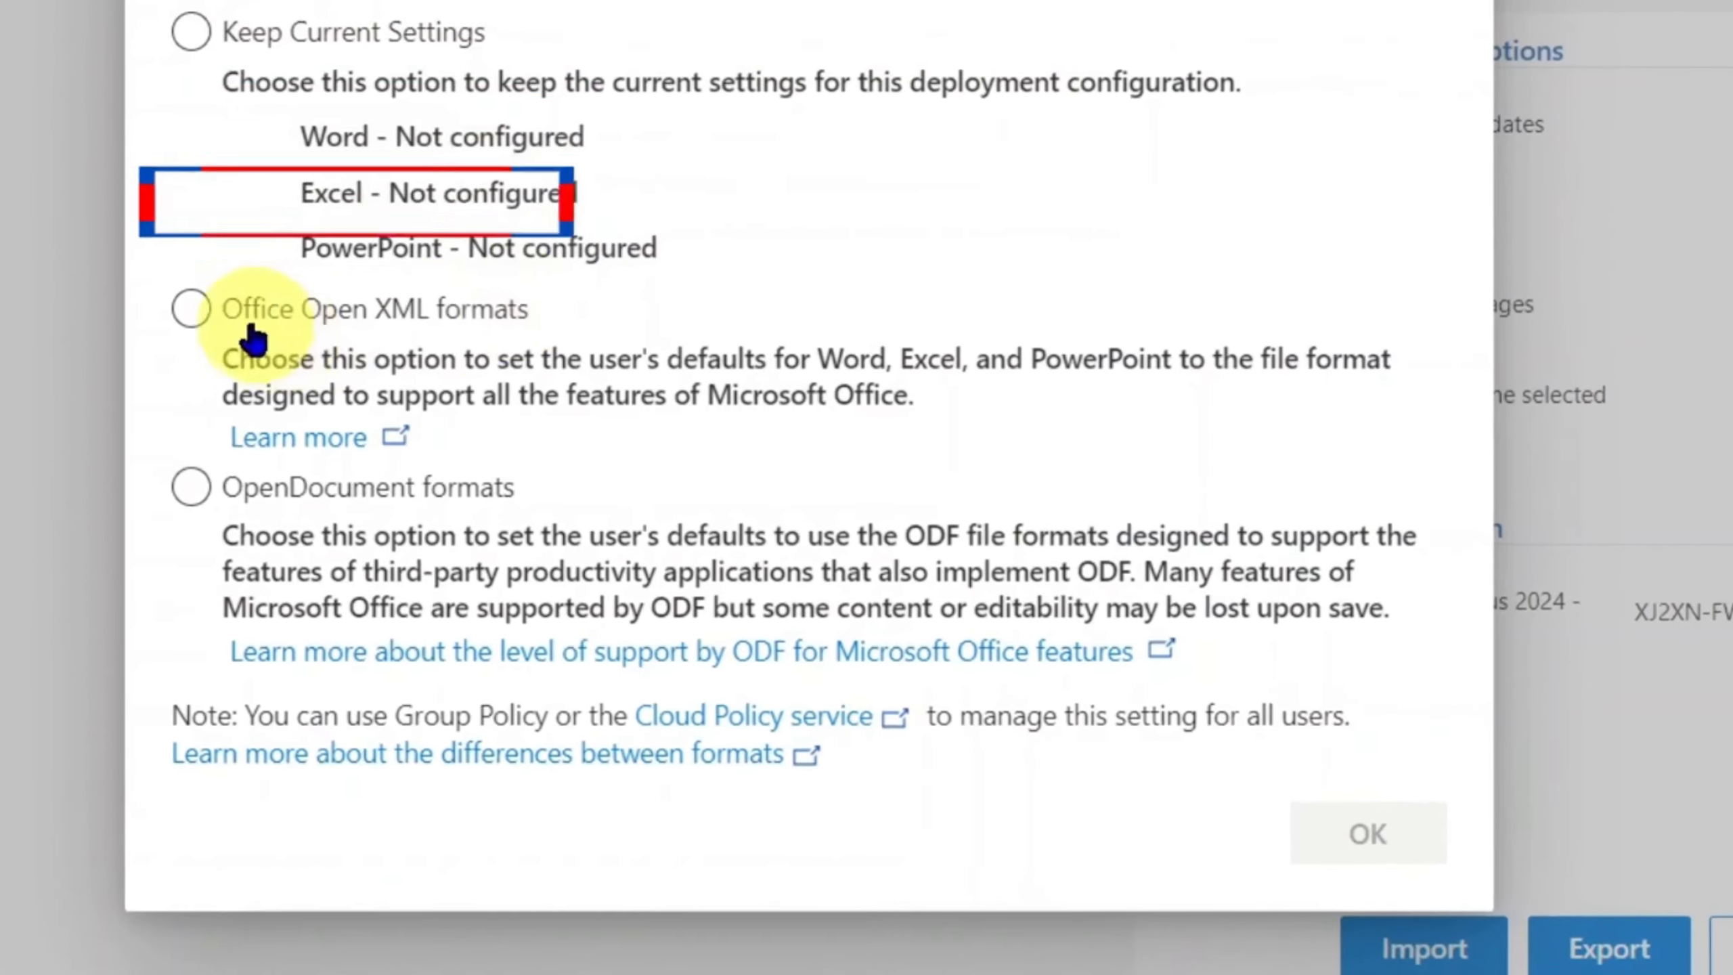
click(164, 487)
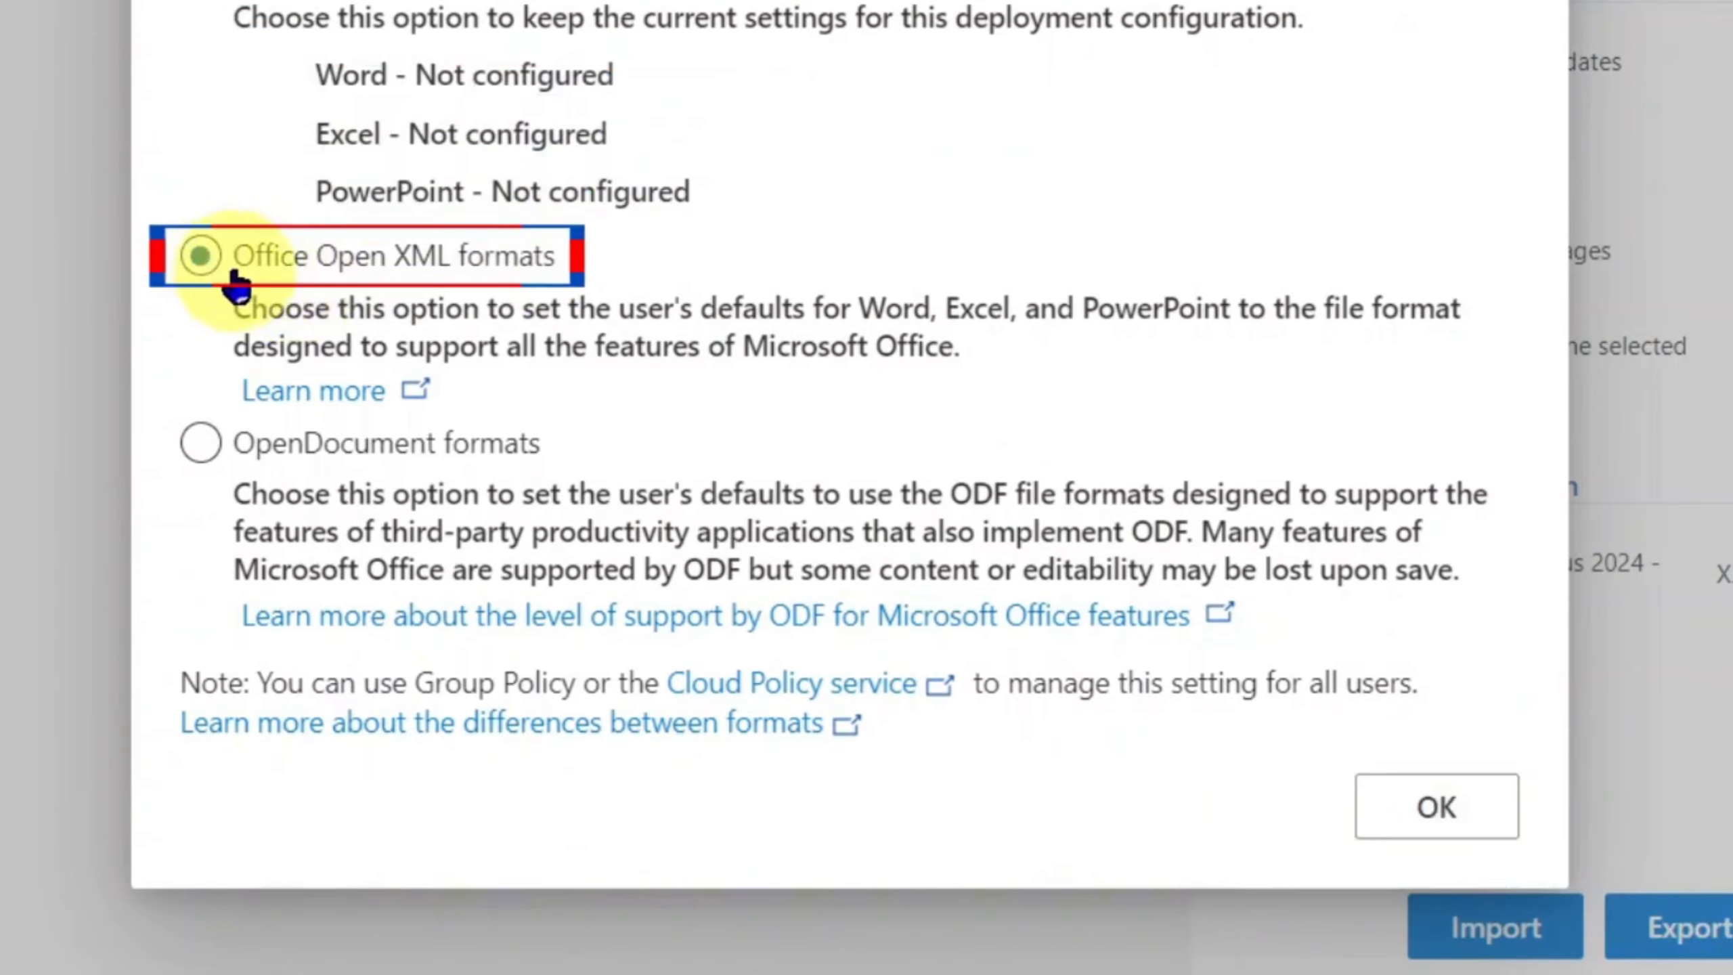
click(1437, 807)
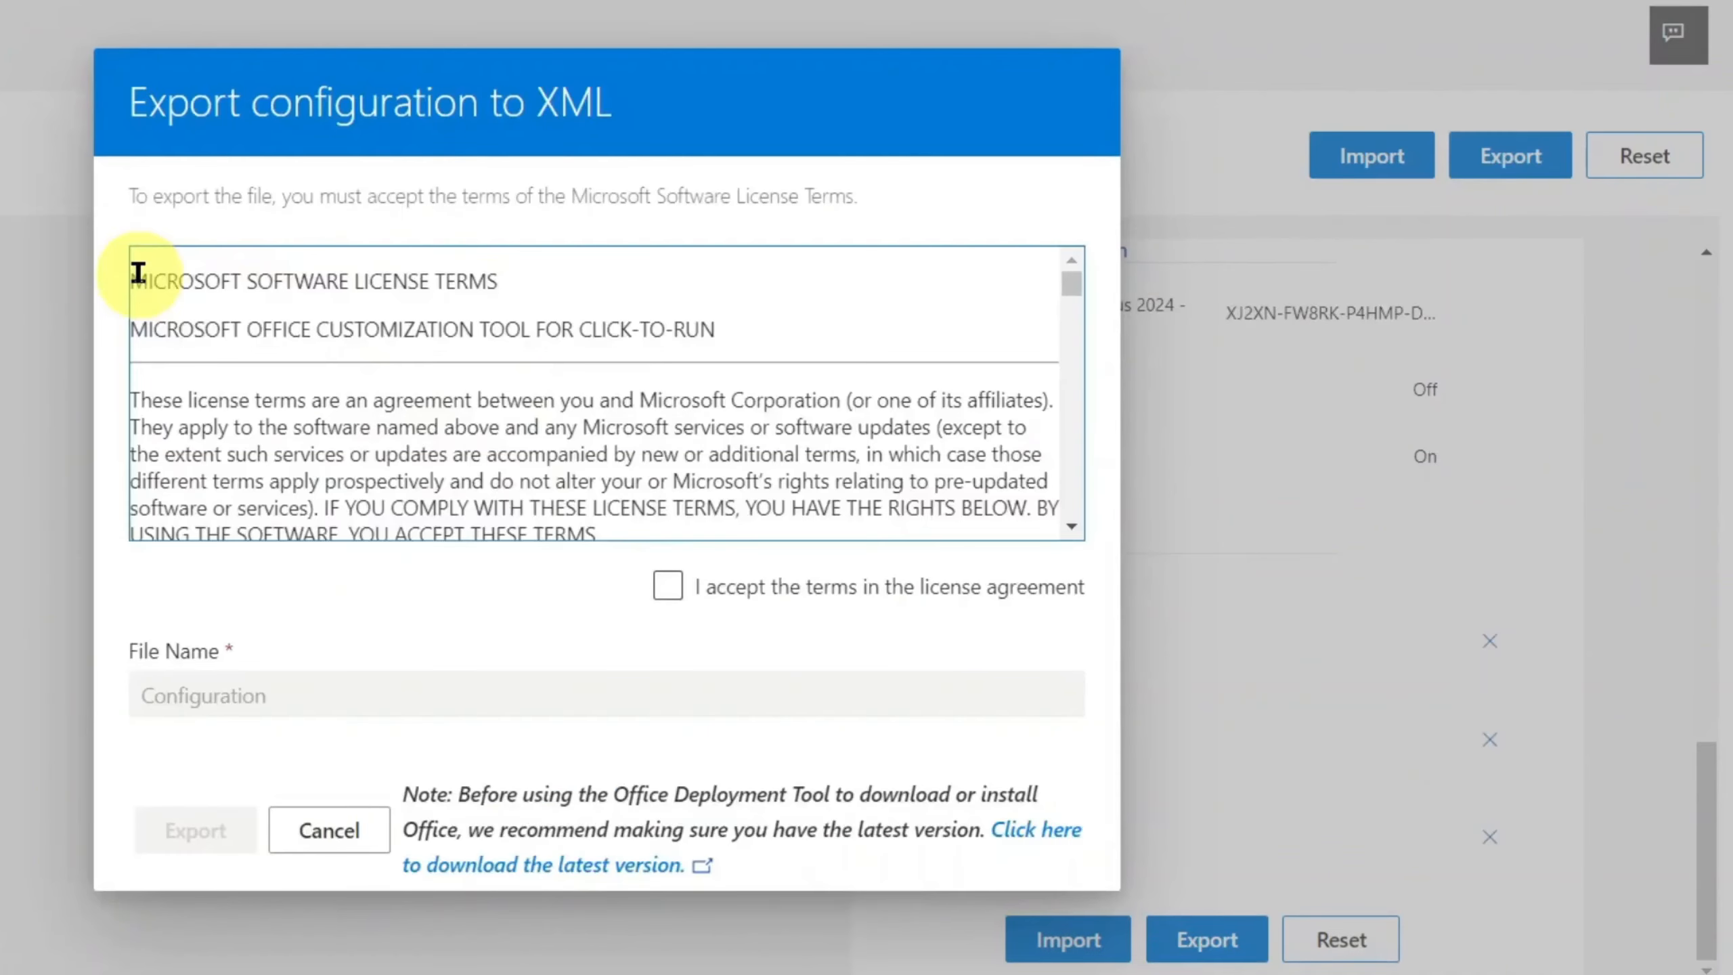
drag(139, 272, 514, 283)
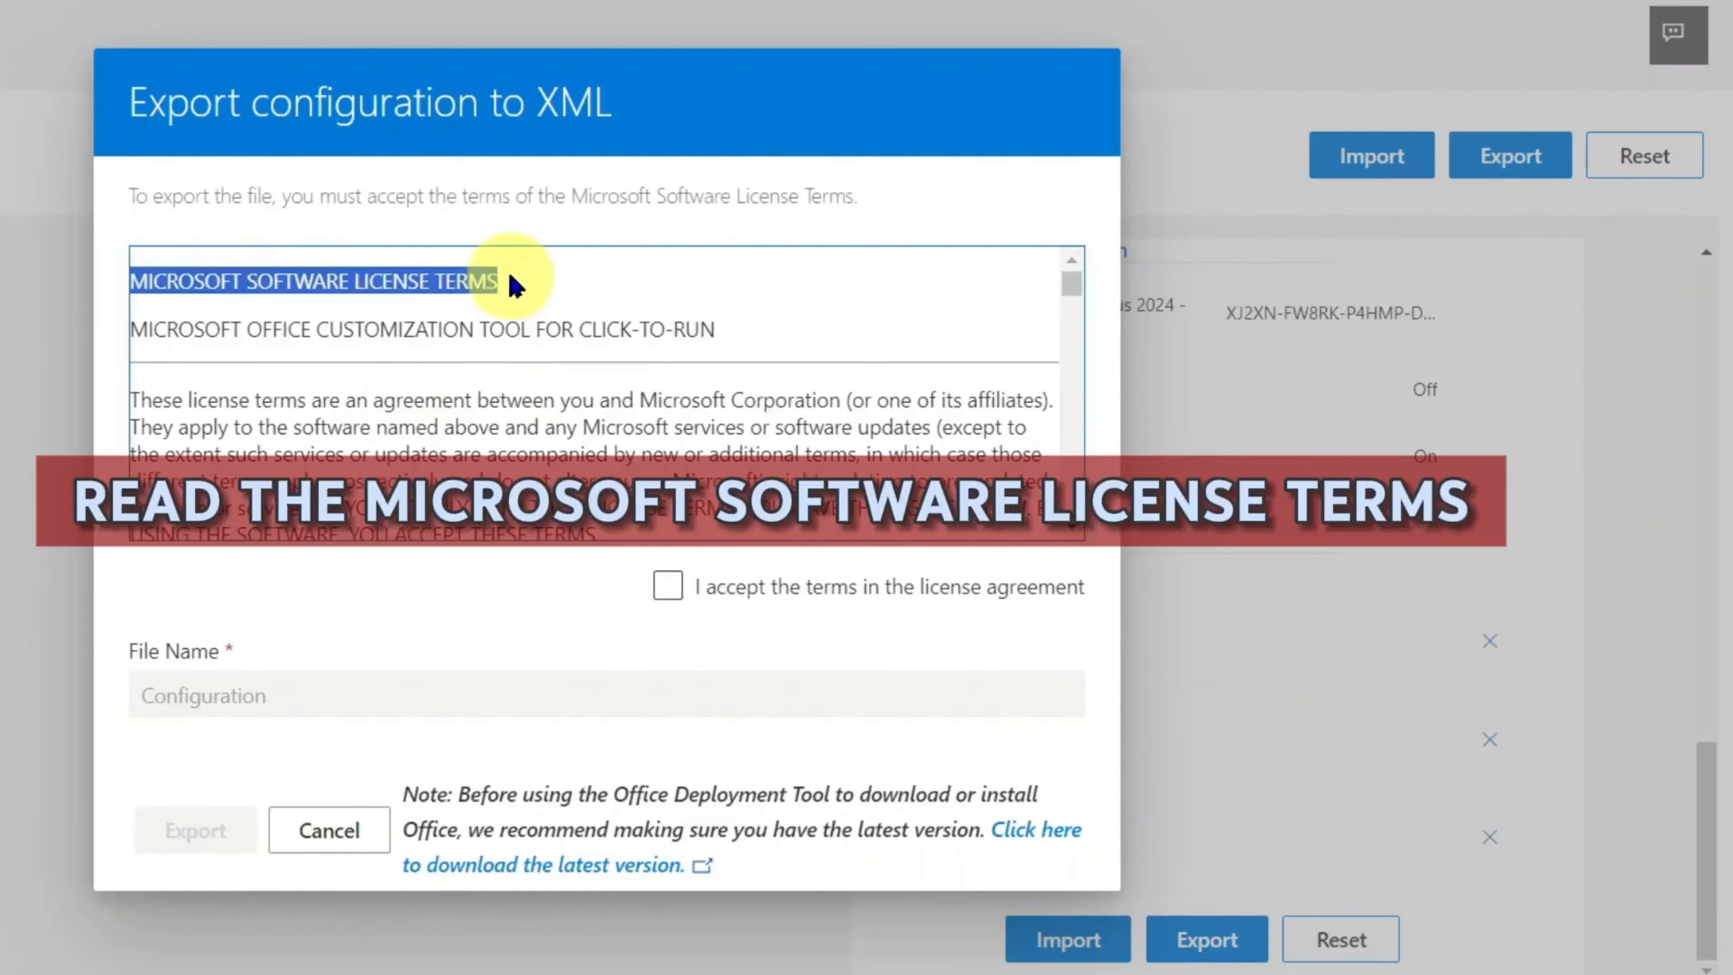
- Look through the license terms, accept them, and export the configuration to XML with the file name Configuration
scroll(812, 396, down, 10)
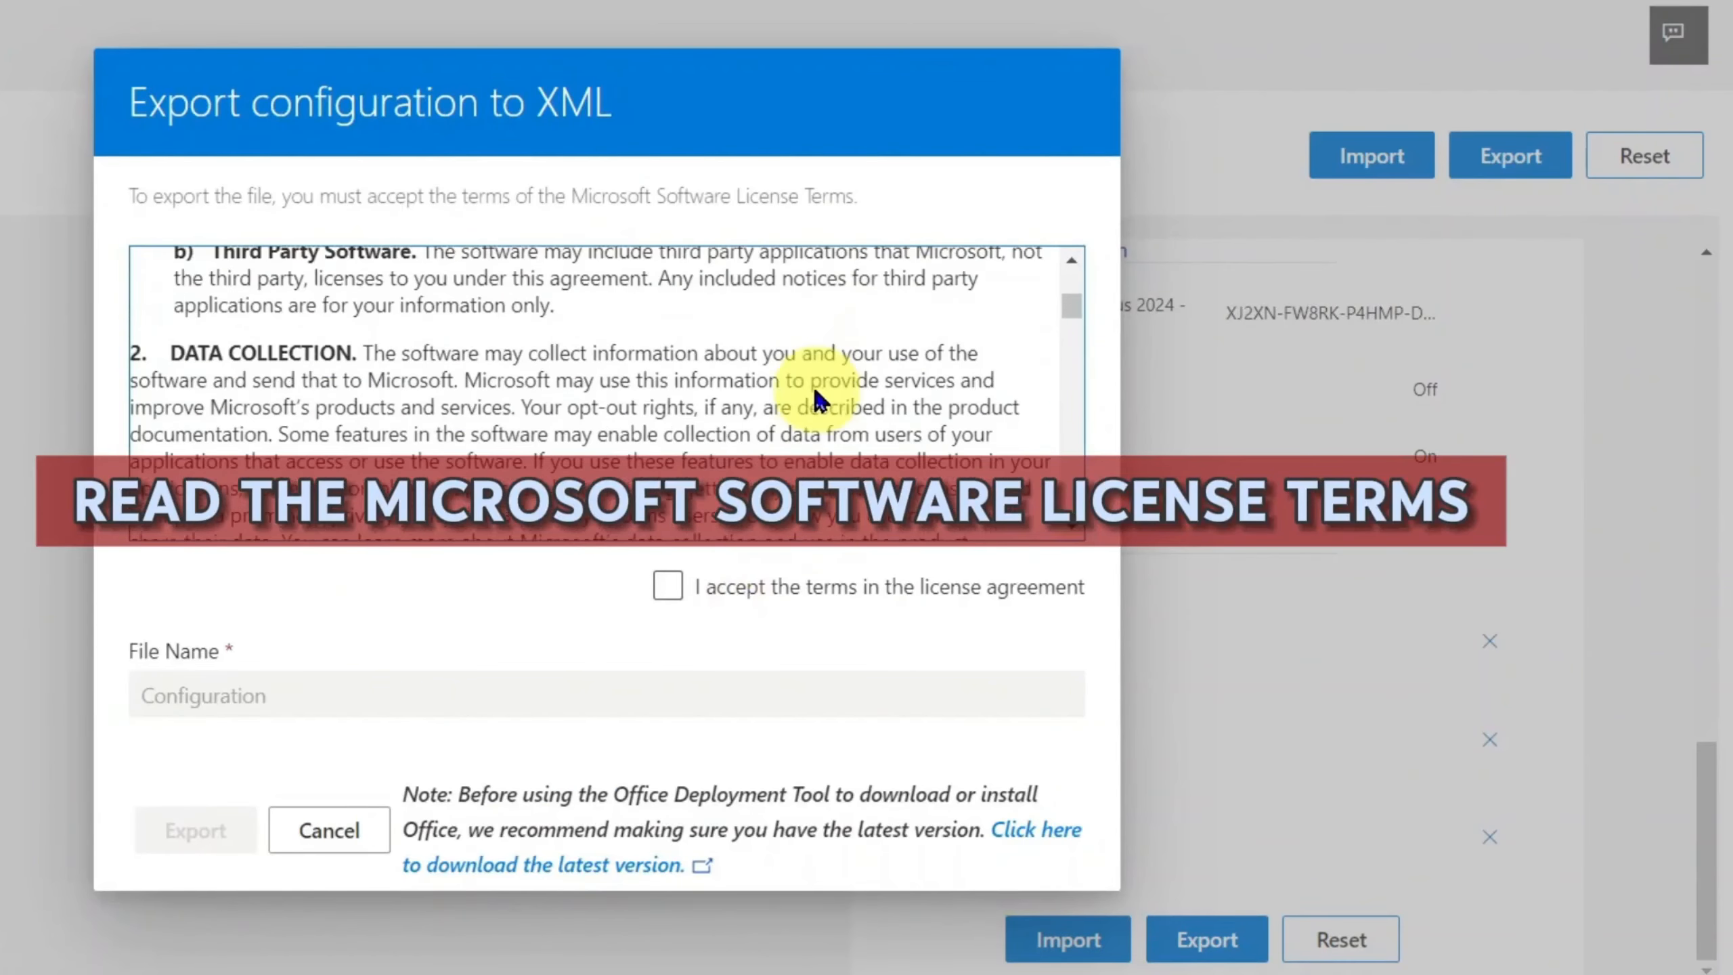
scroll(805, 393, down, 15)
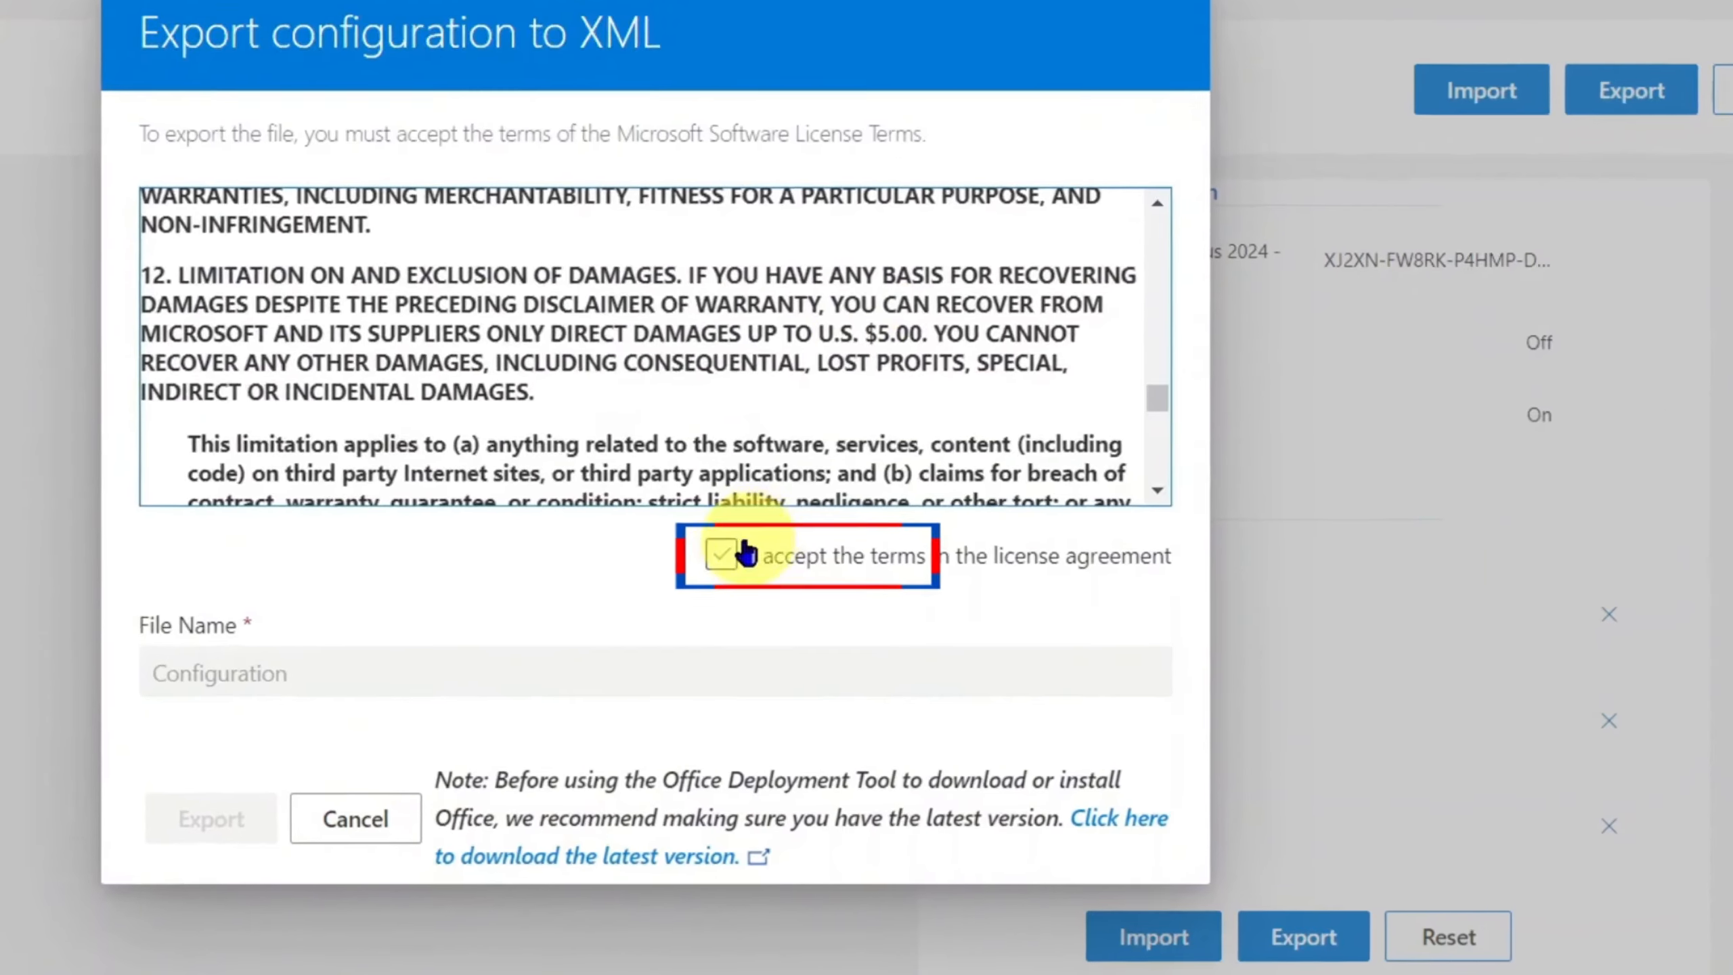
click(667, 585)
click(311, 591)
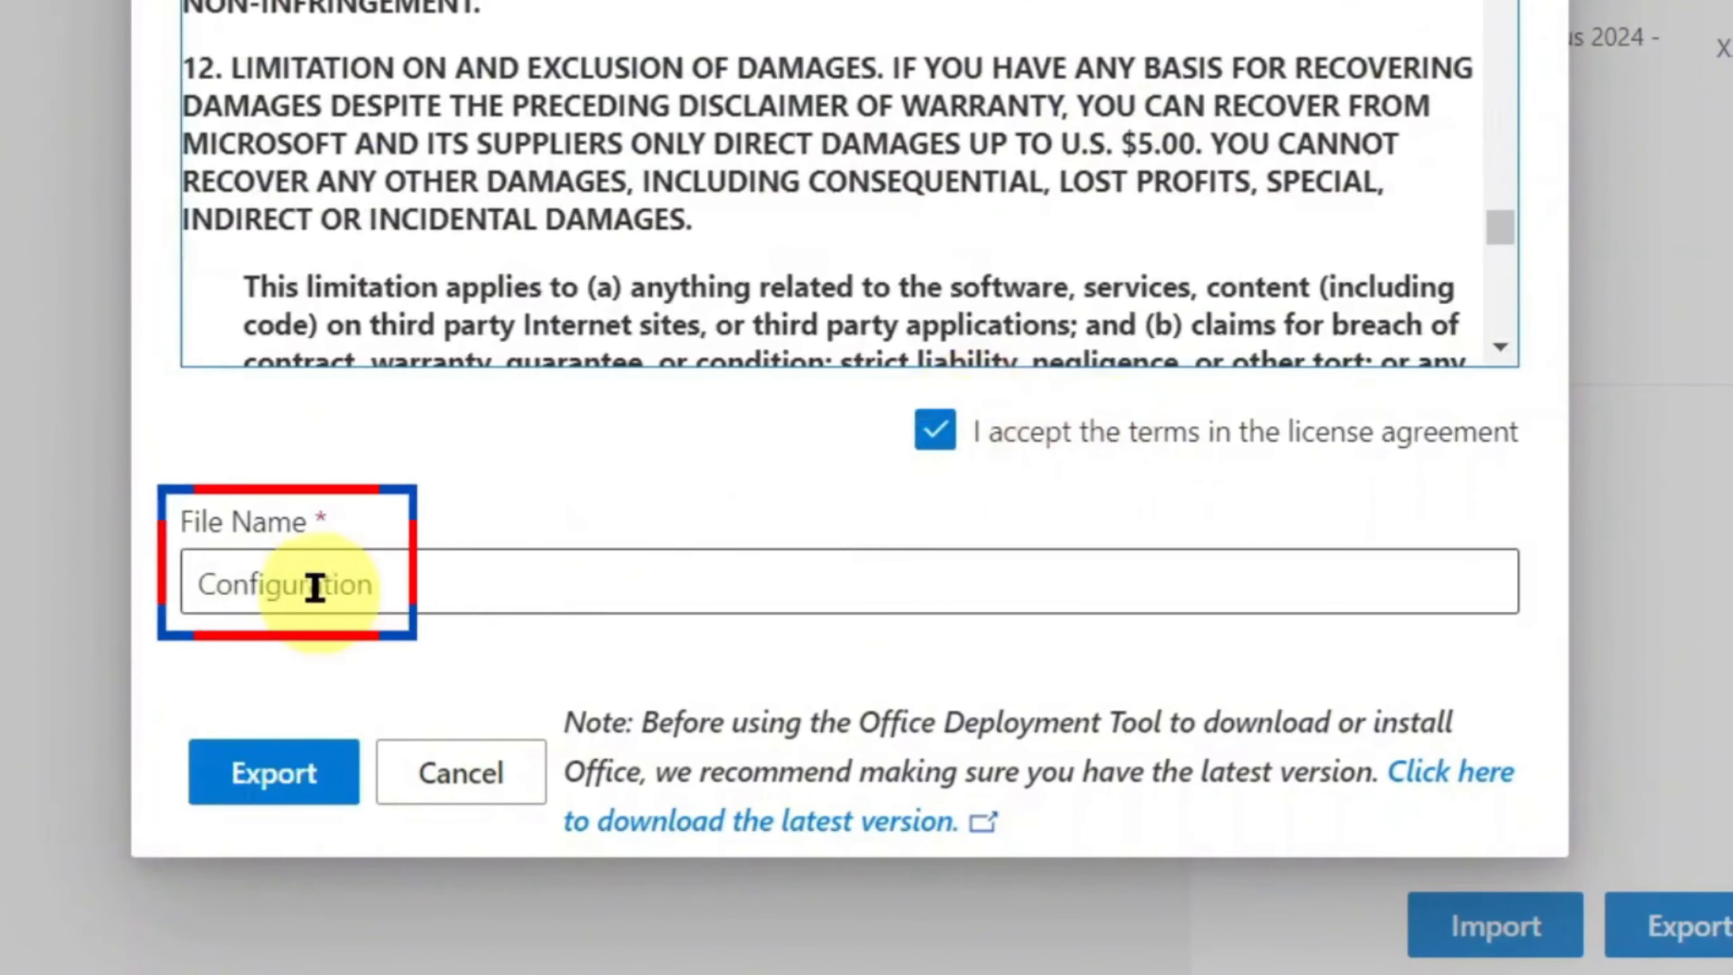
double_click(315, 587)
click(552, 570)
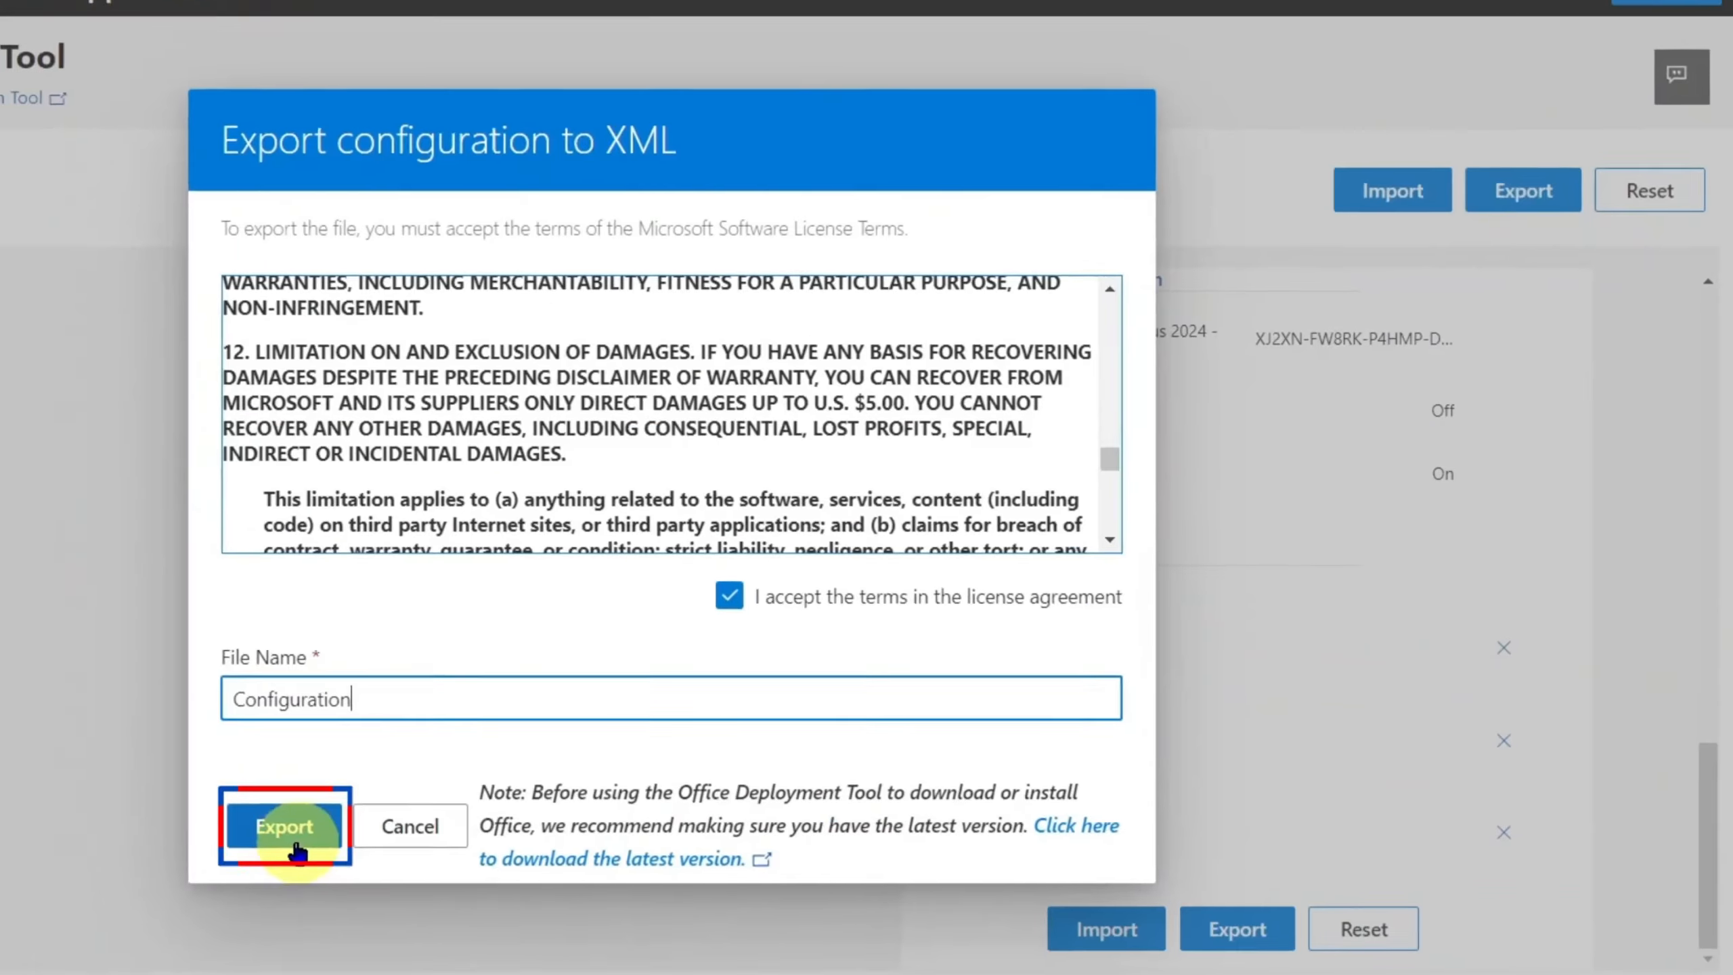
click(293, 843)
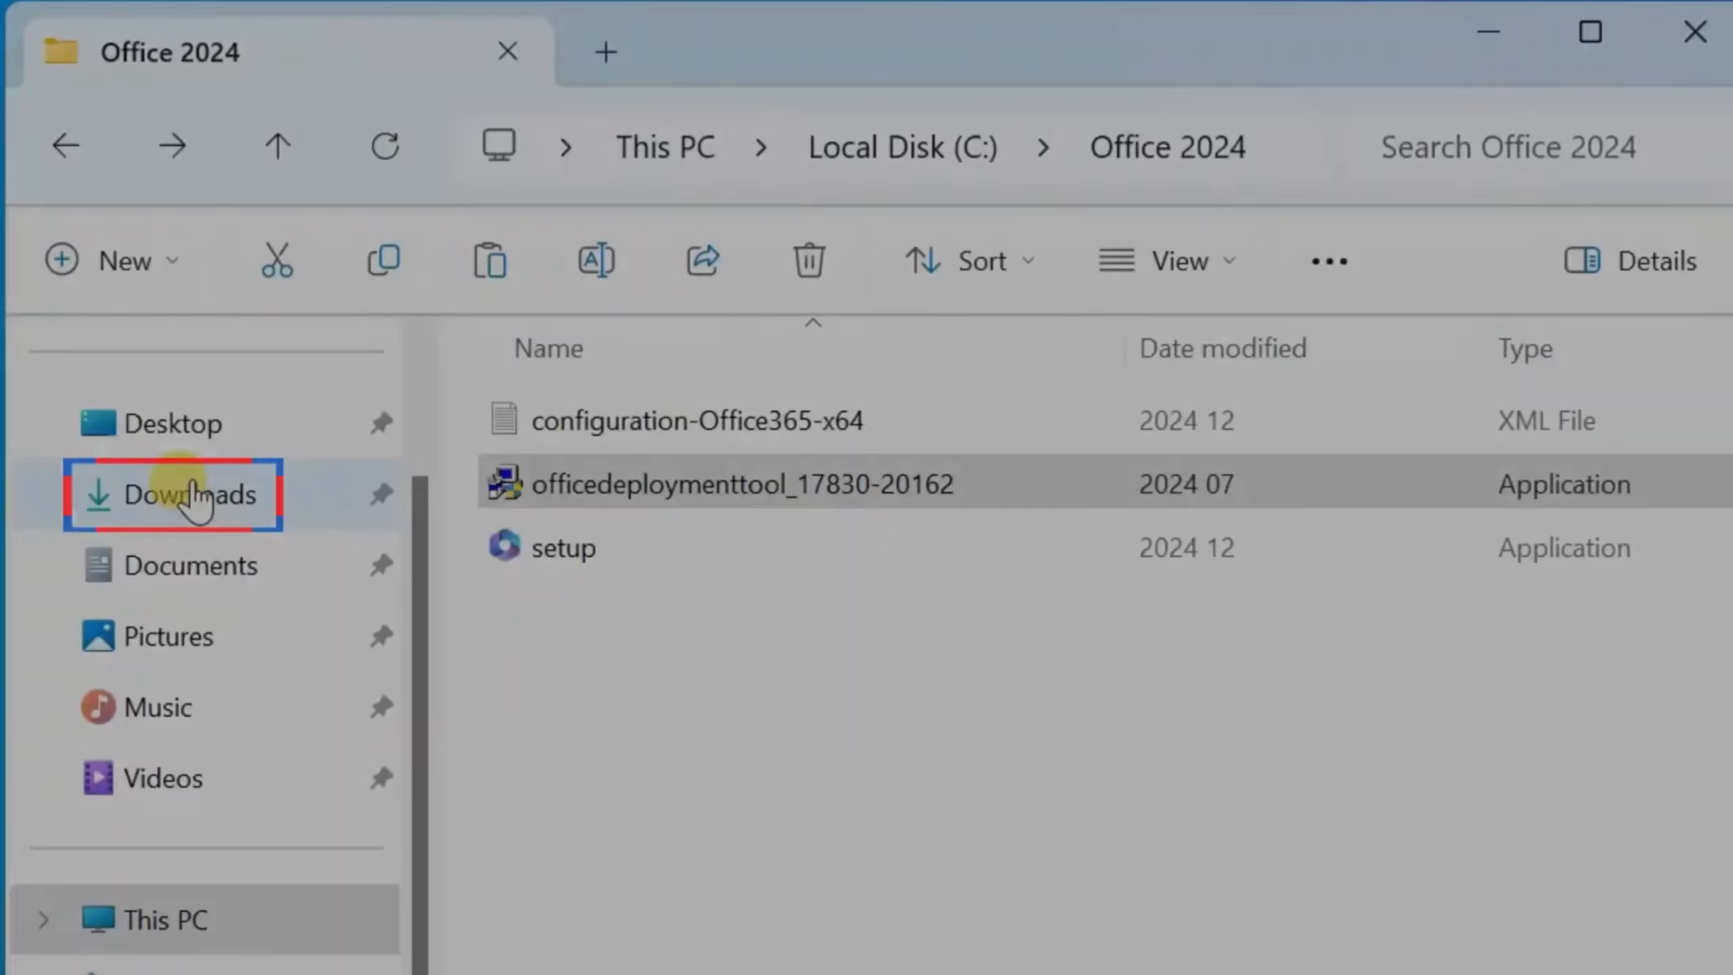
- In File Explorer, copy the exported Configuration XML file from Downloads into the Office 2024 folder on drive C
click(147, 504)
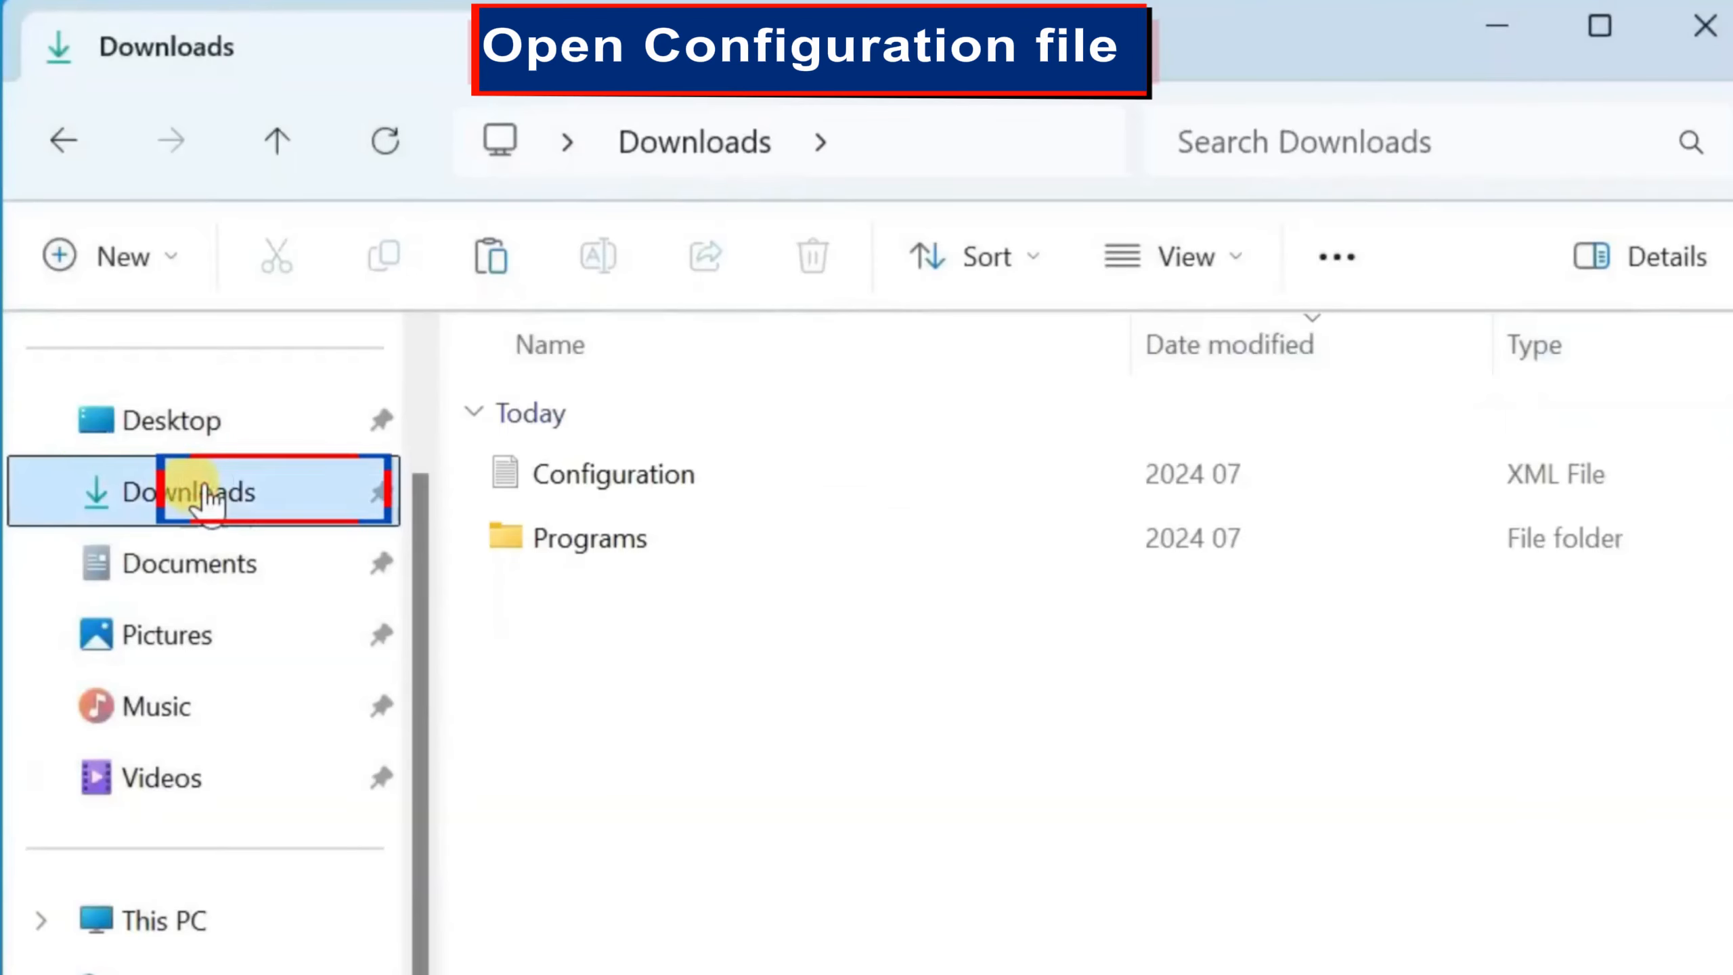
click(771, 481)
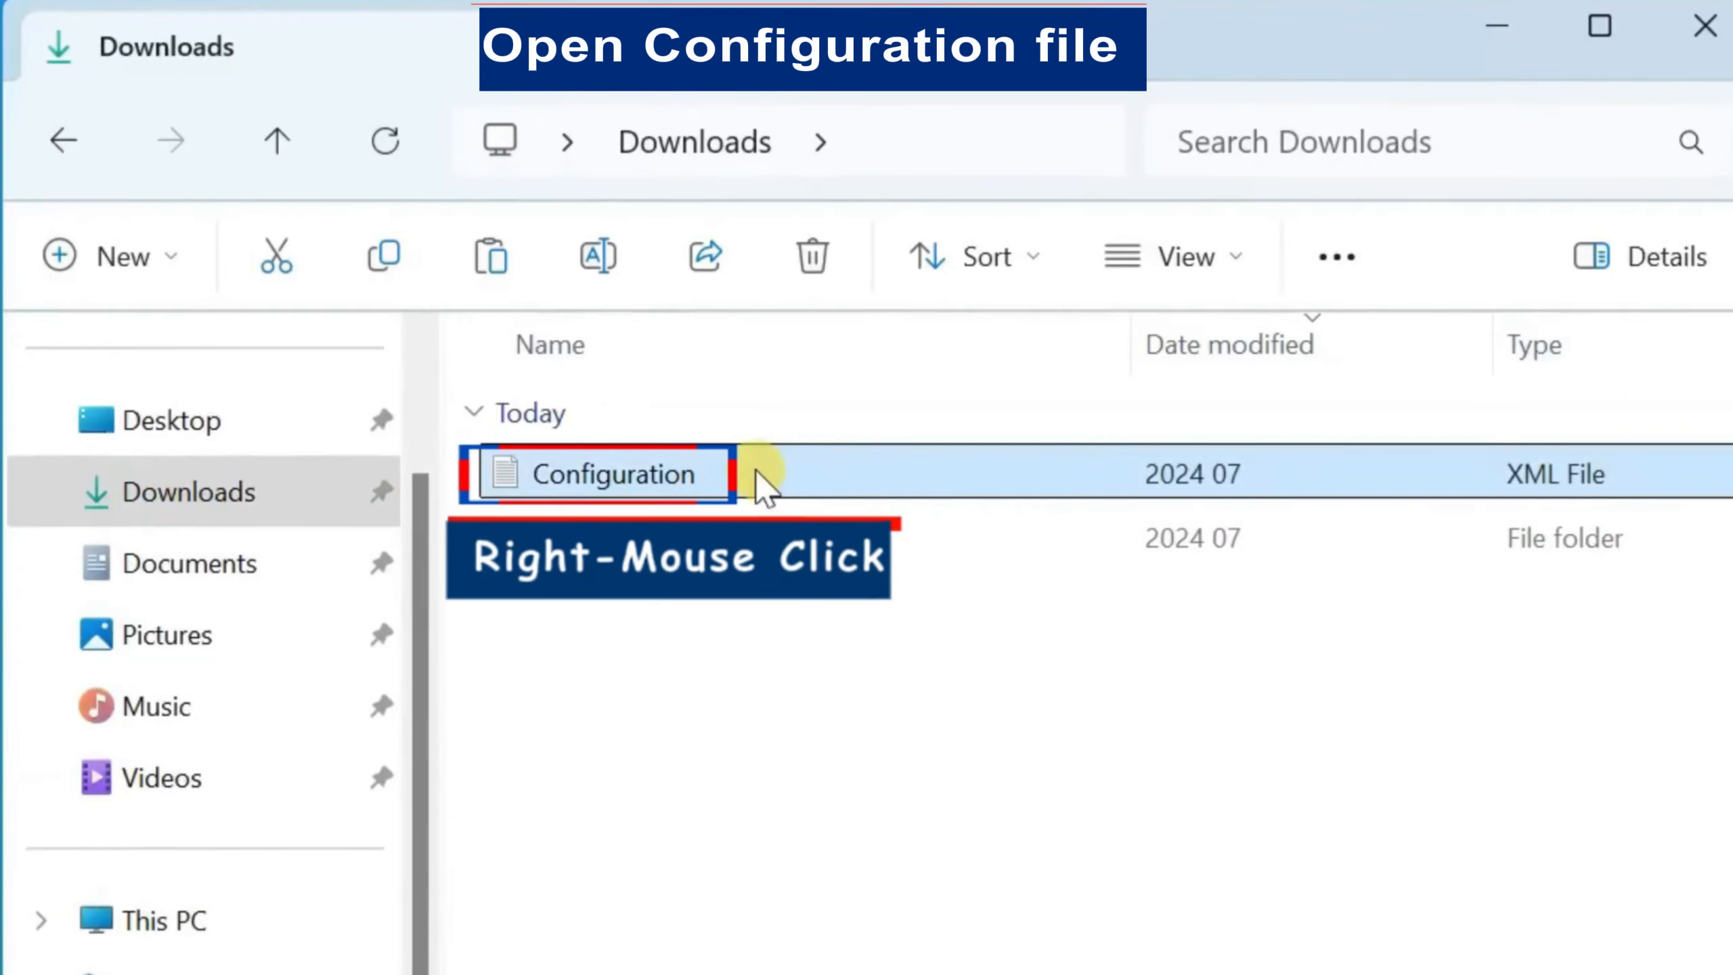
right_click(764, 484)
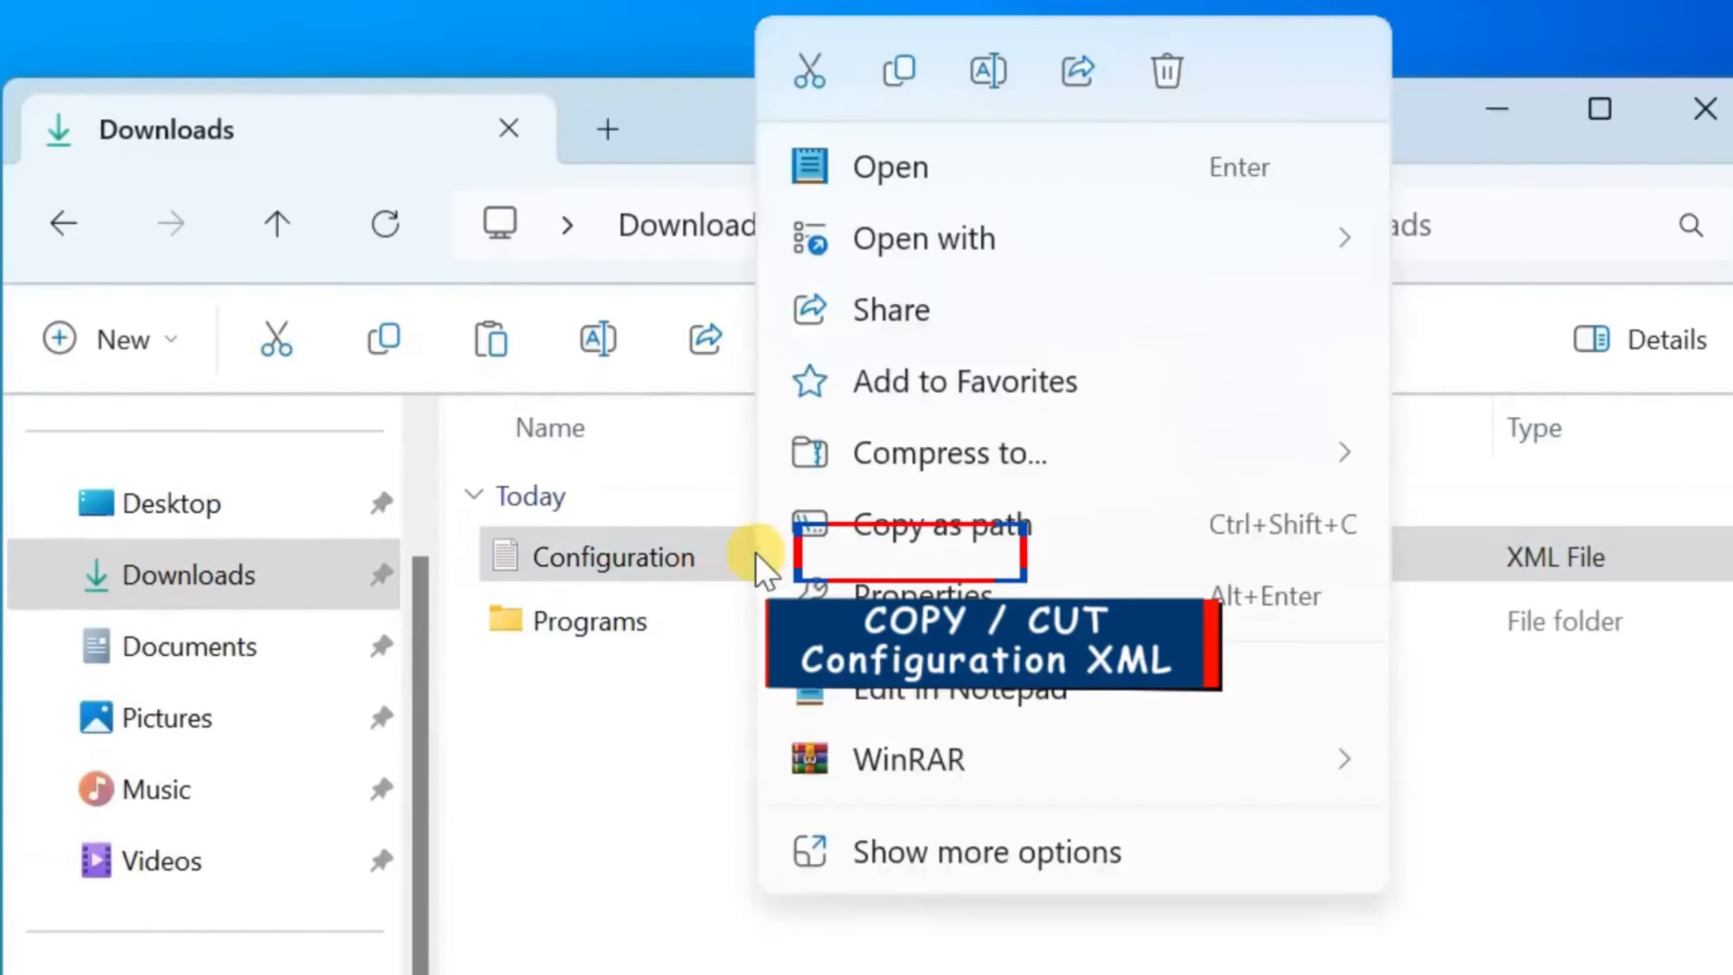
click(901, 63)
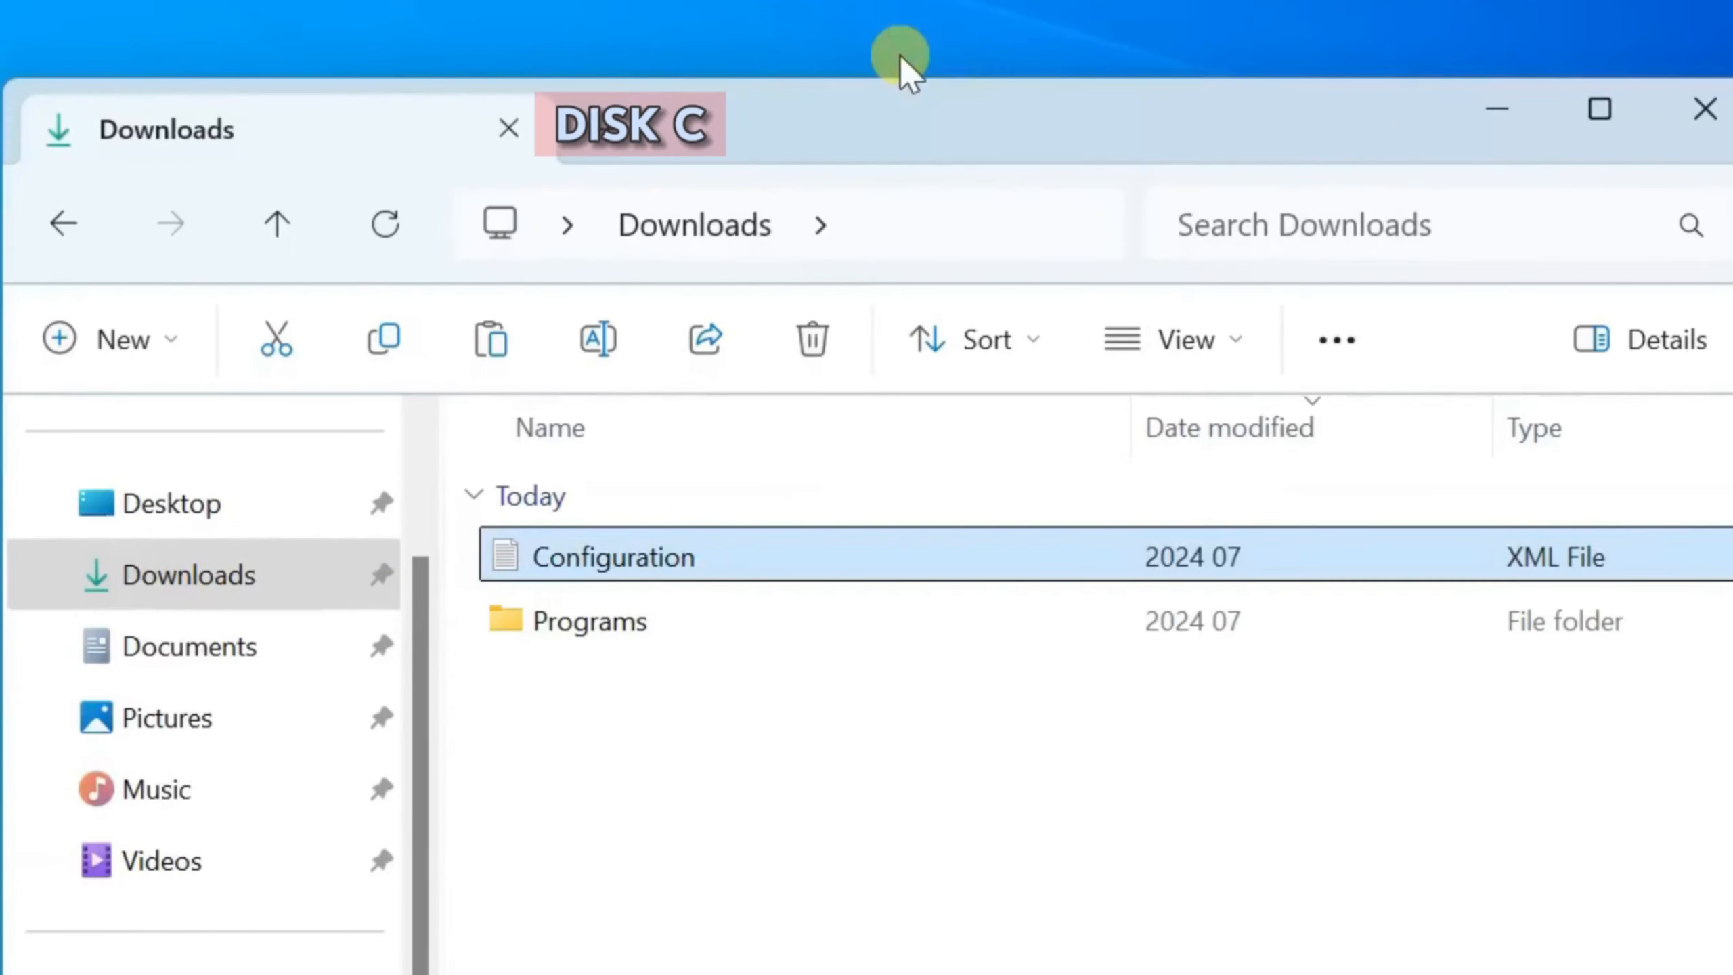
click(65, 227)
right_click(683, 712)
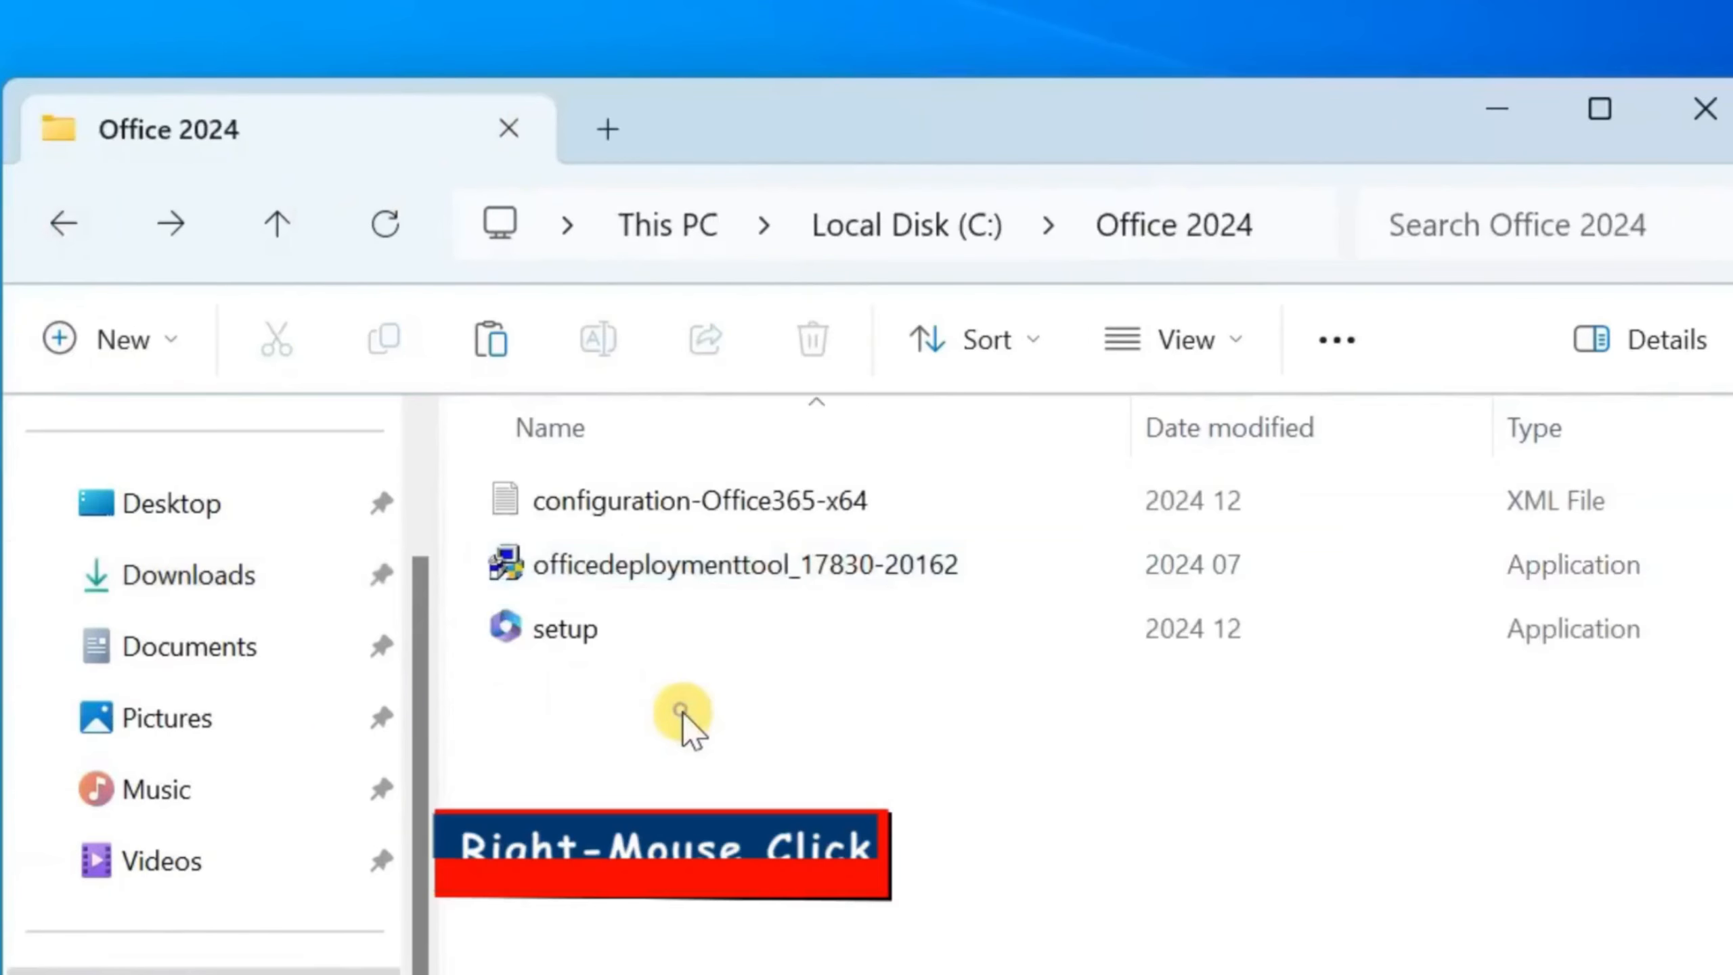
right_click(682, 711)
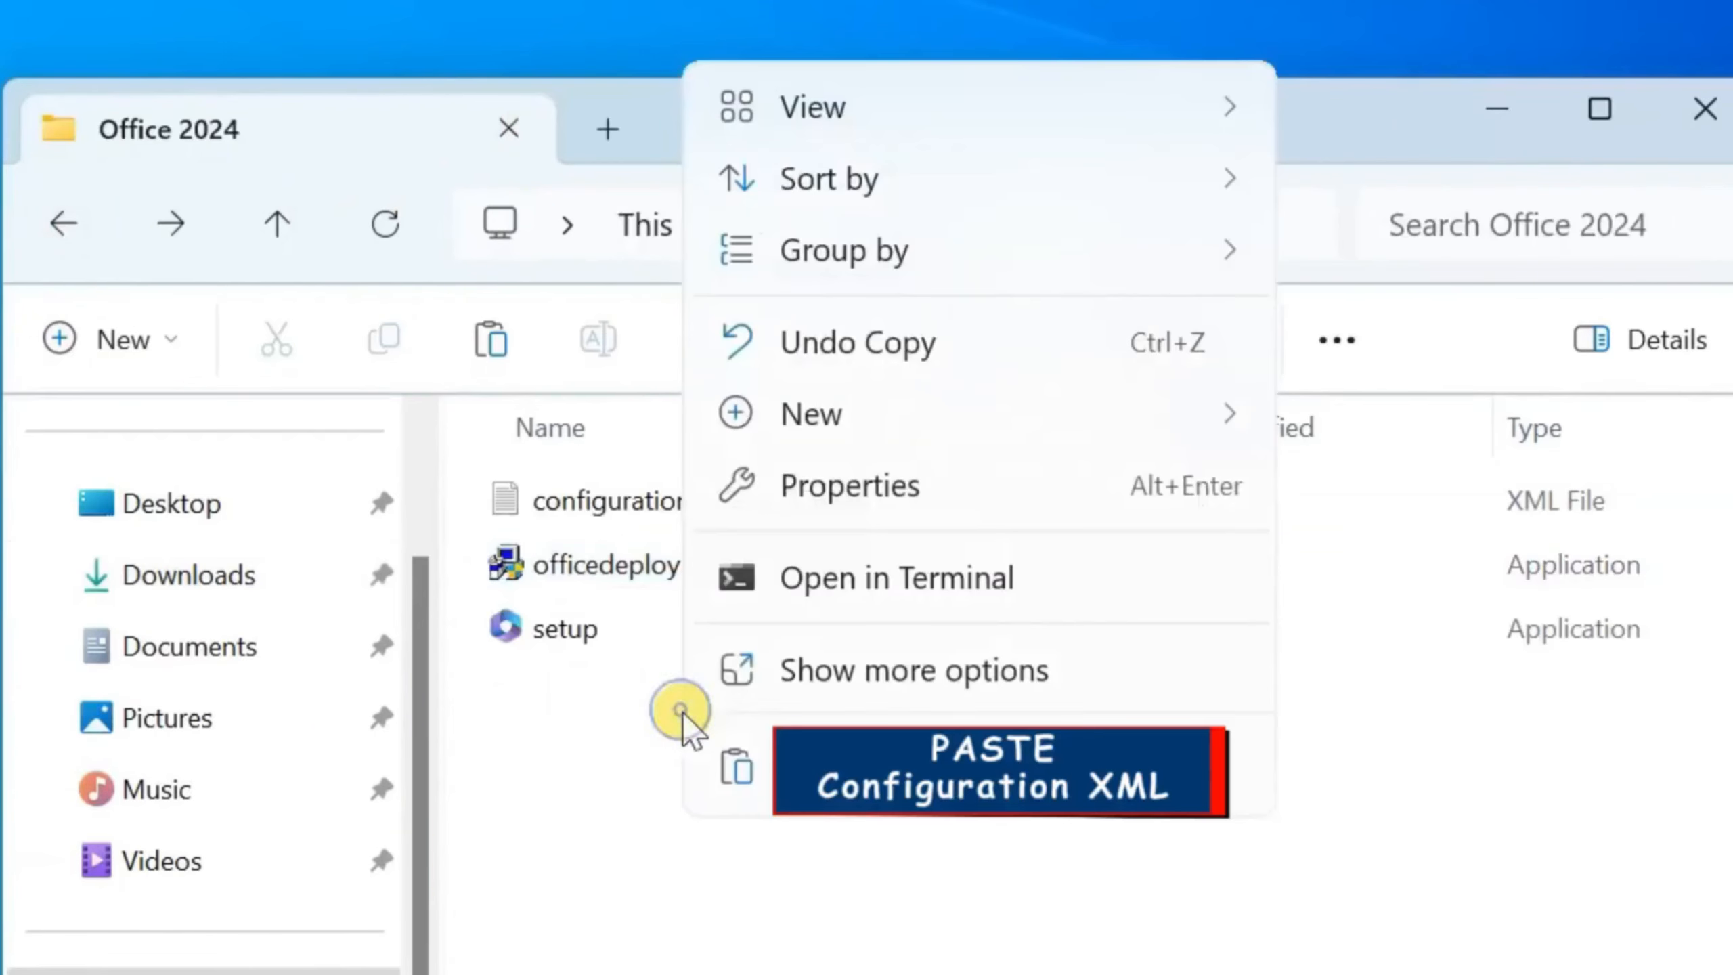
click(738, 768)
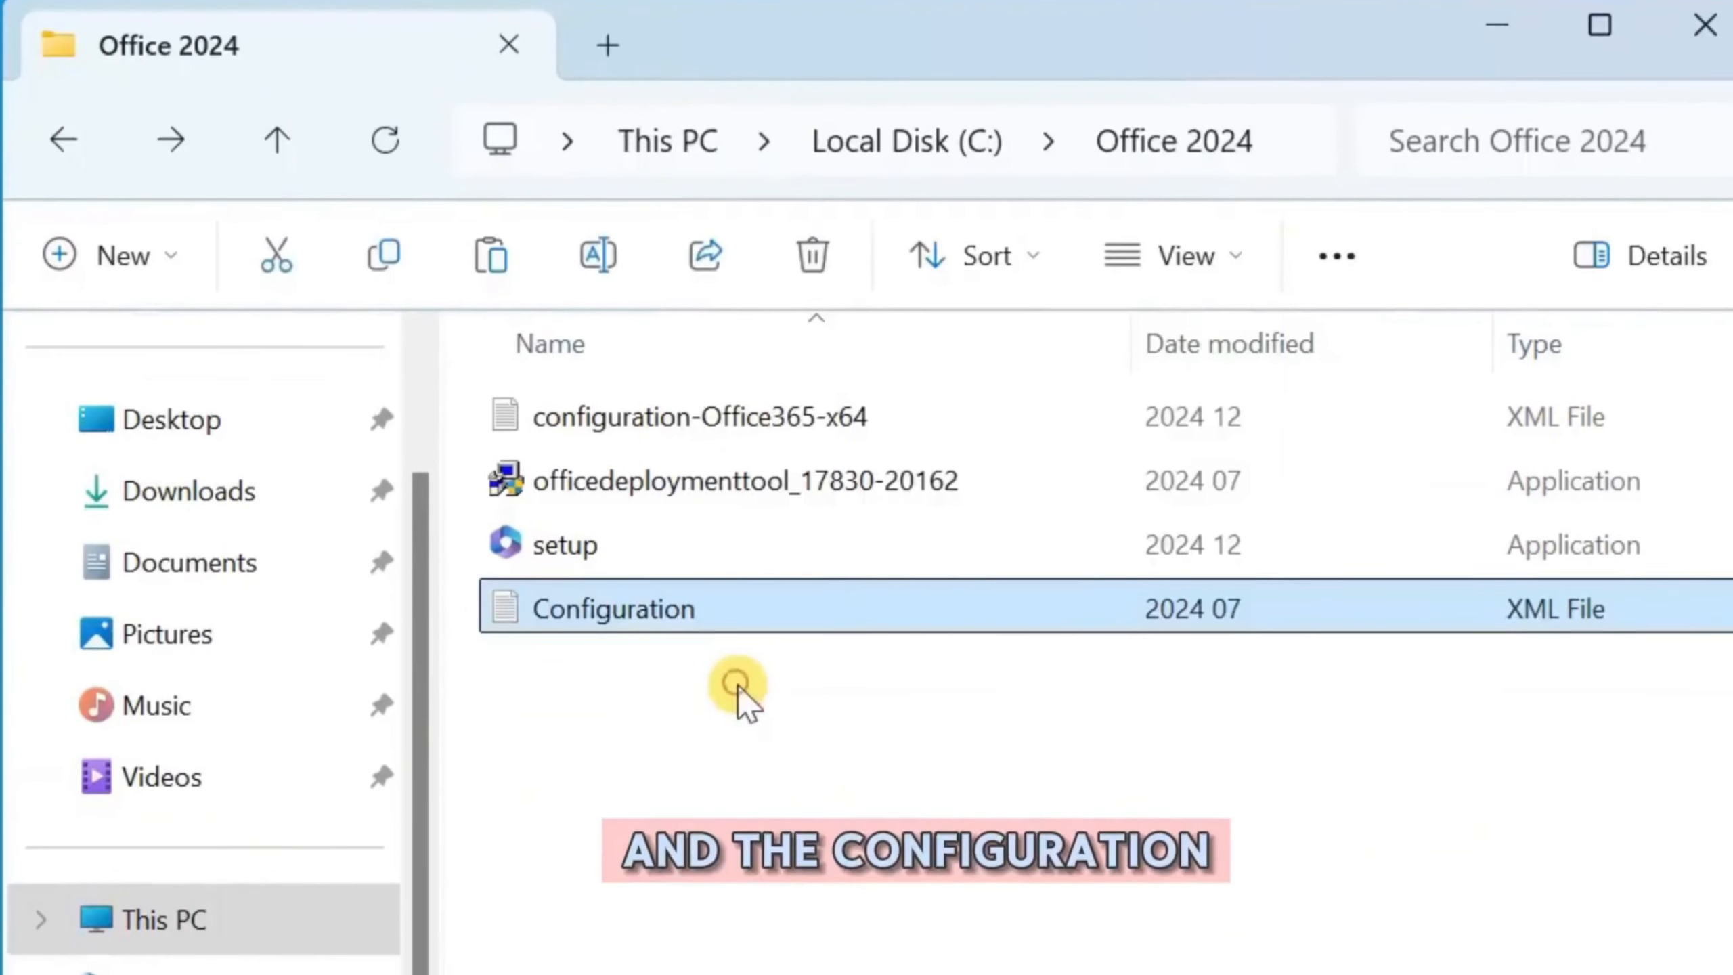
click(737, 683)
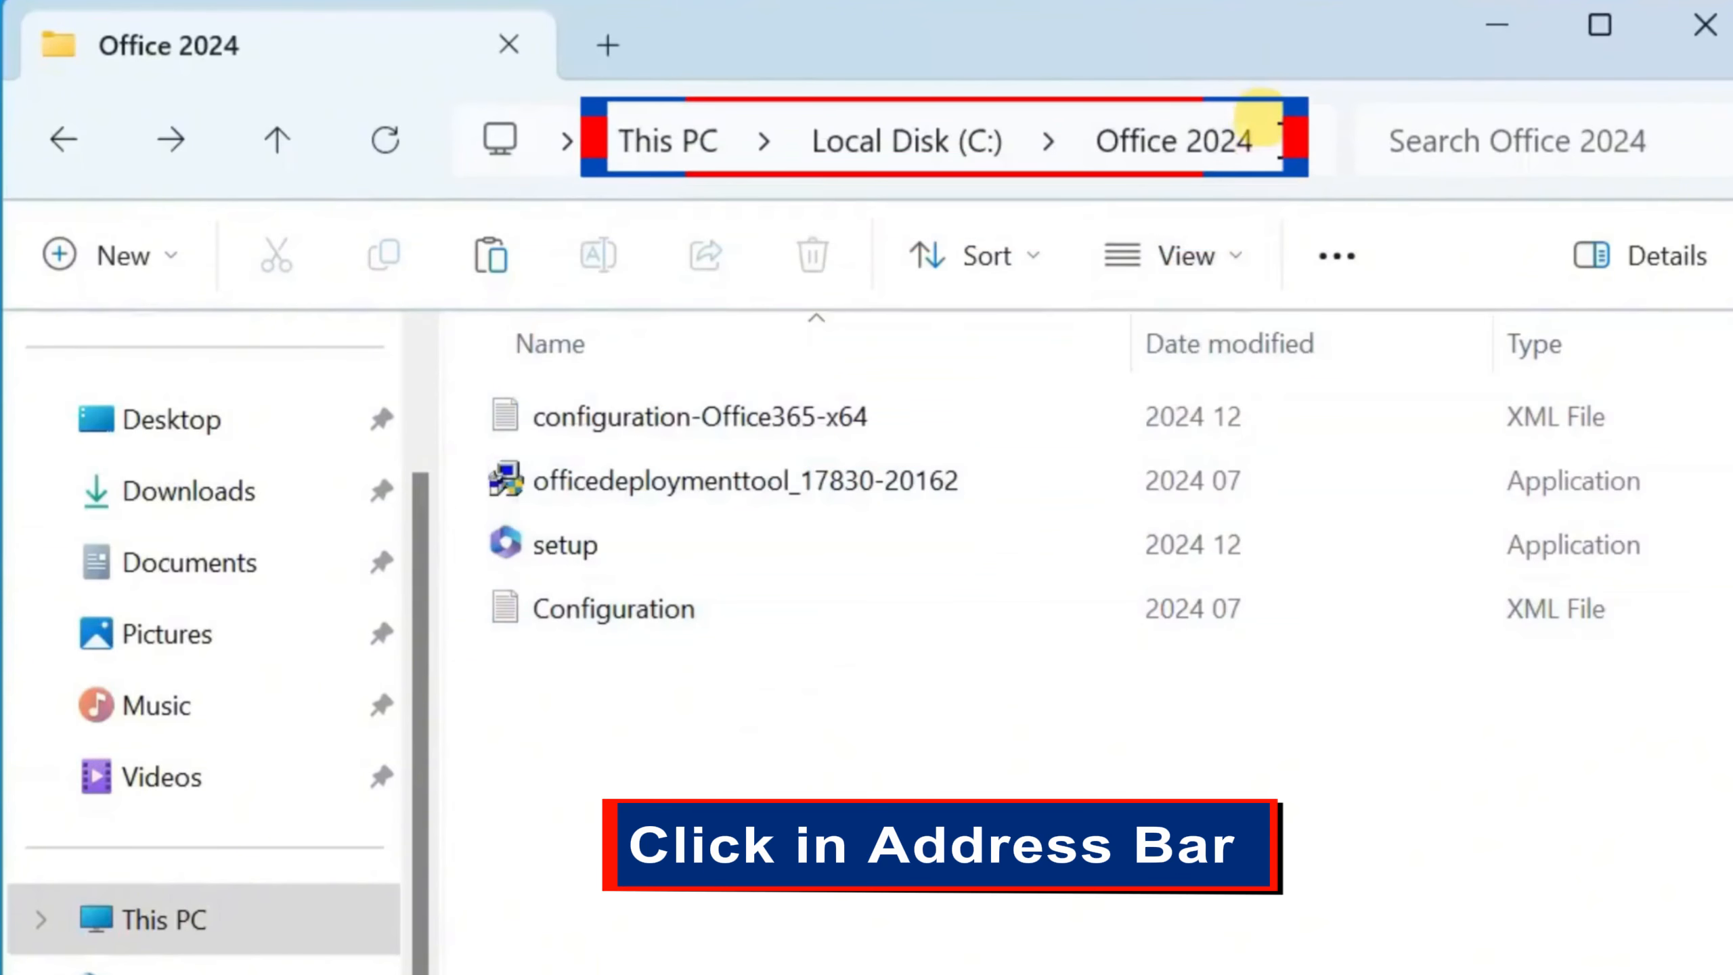
- Open a Command Prompt (cmd) directly in the C:\Office 2024 folder
click(1281, 136)
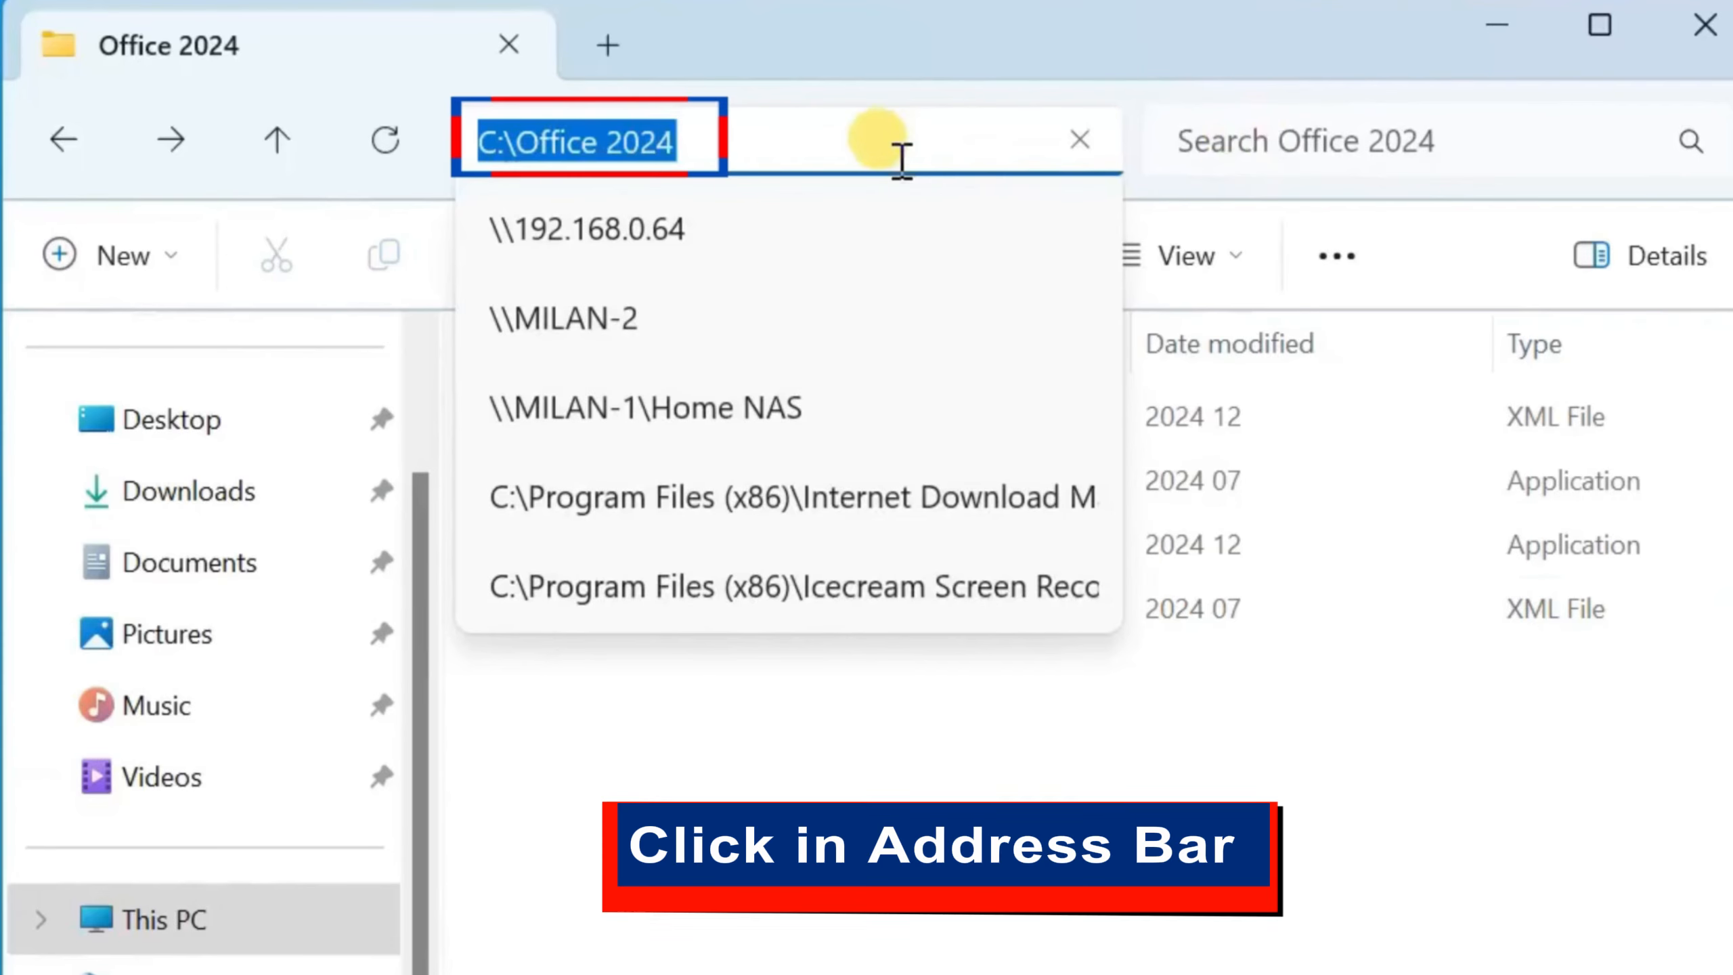
key(BackSpace)
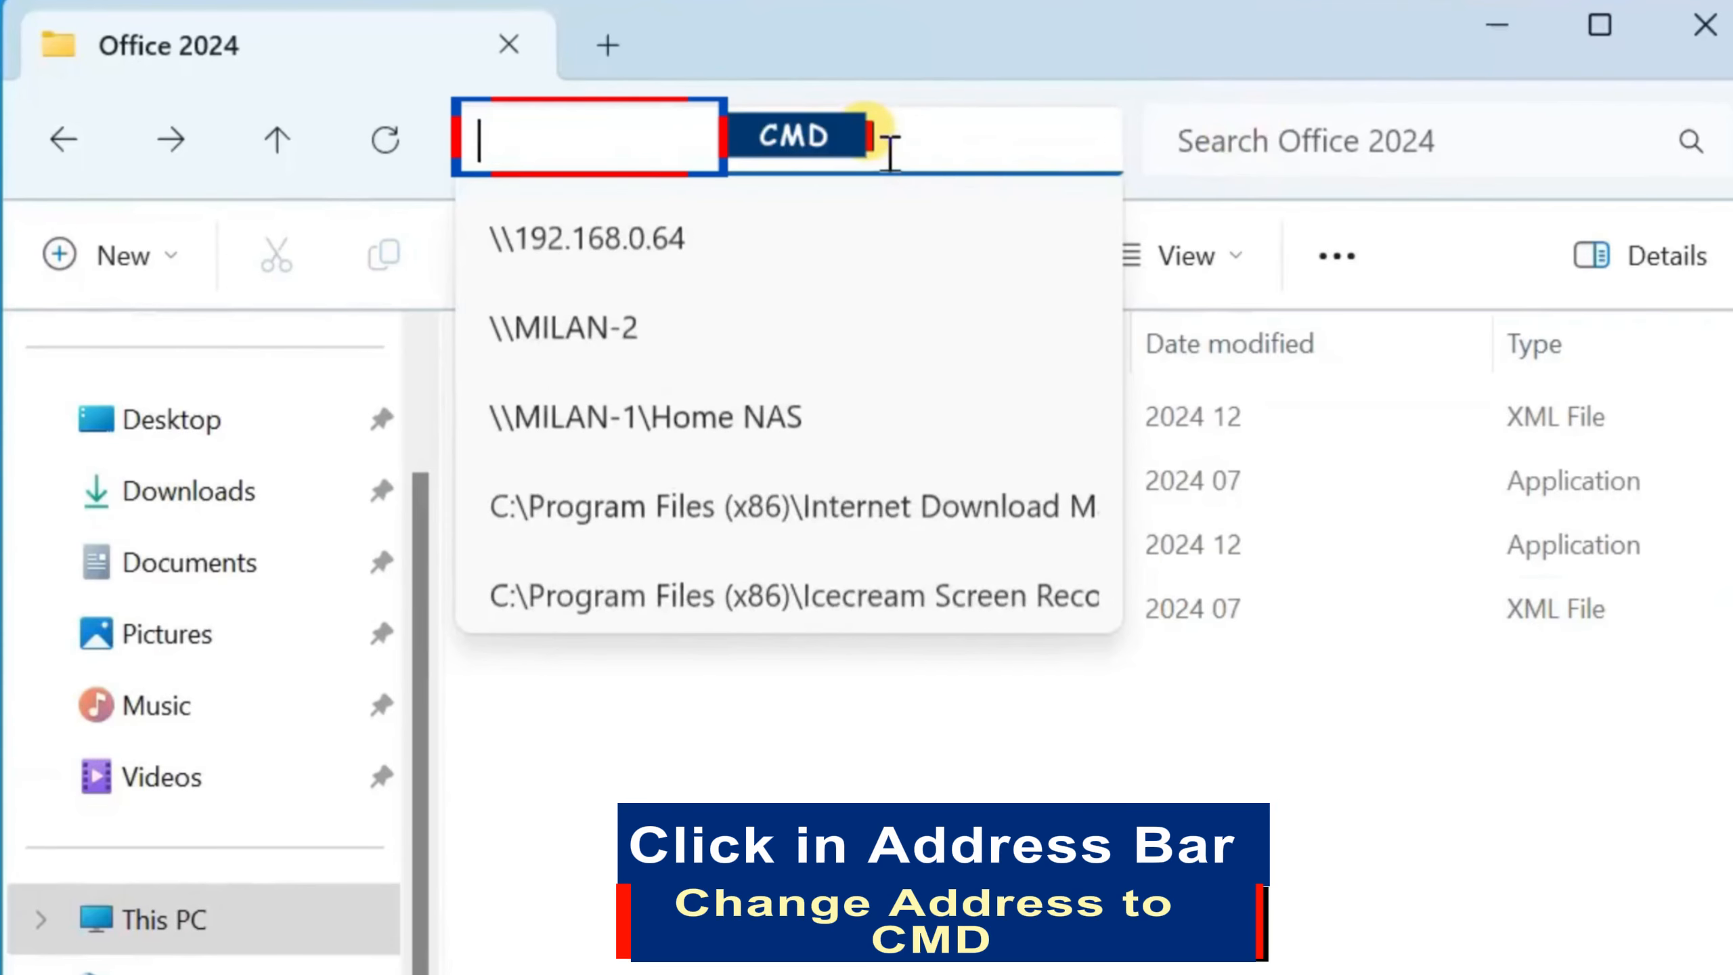
text(cmd)
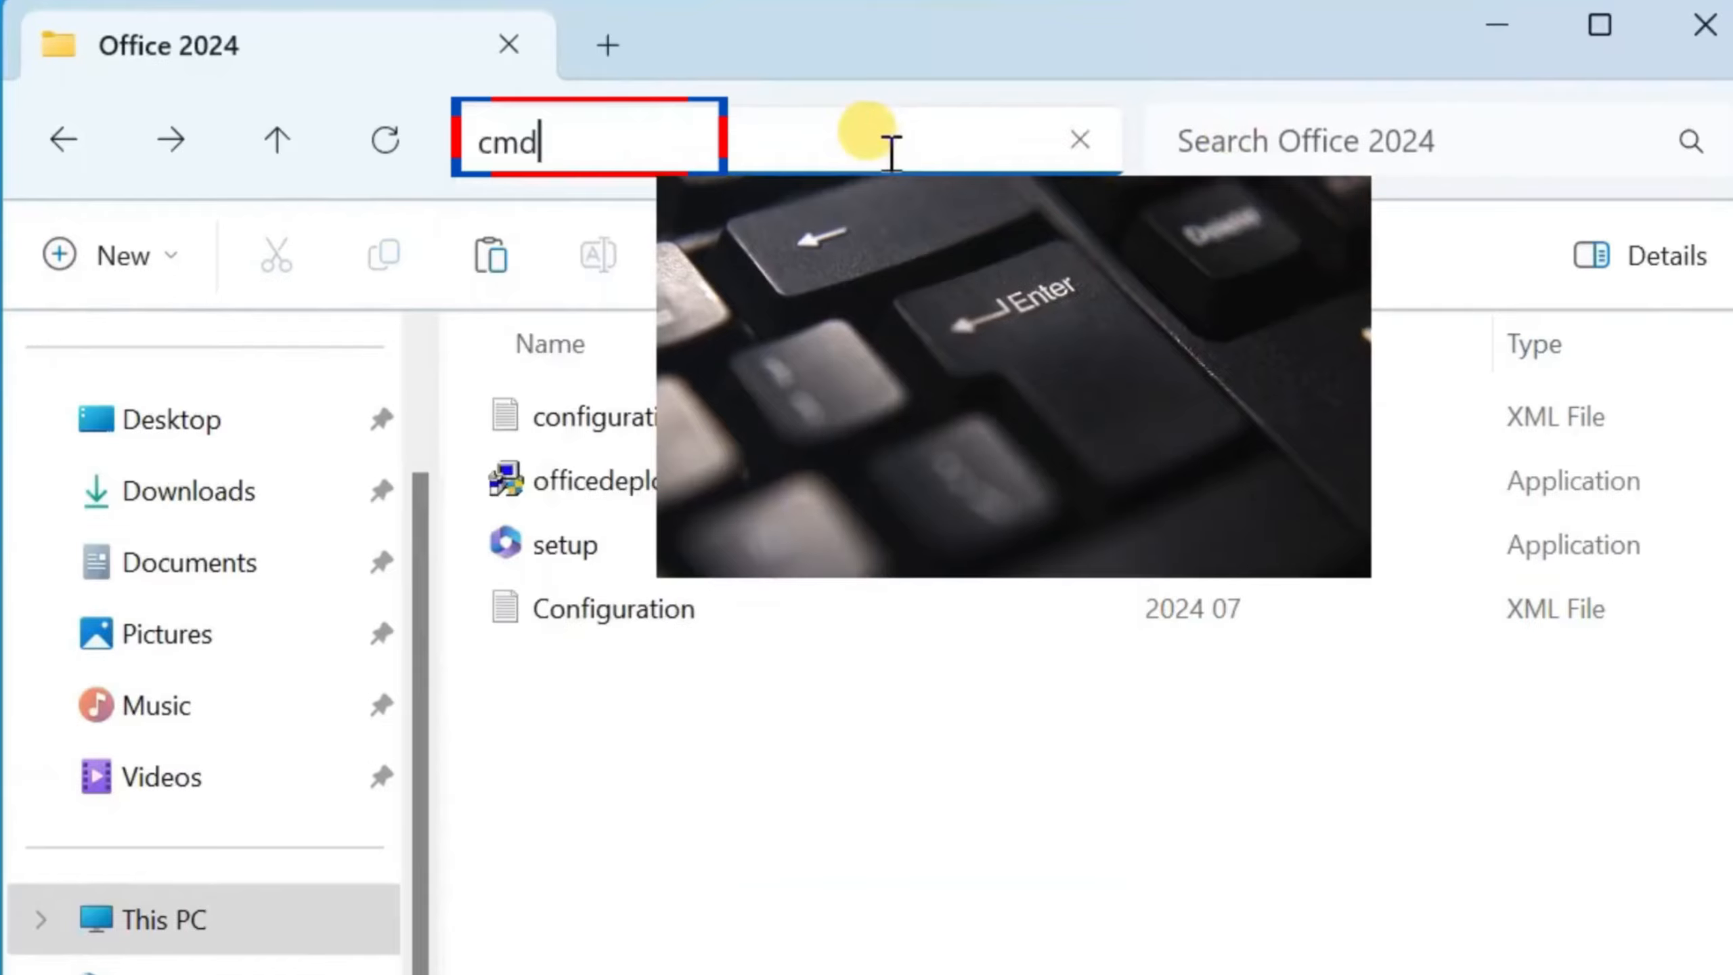
key(Return)
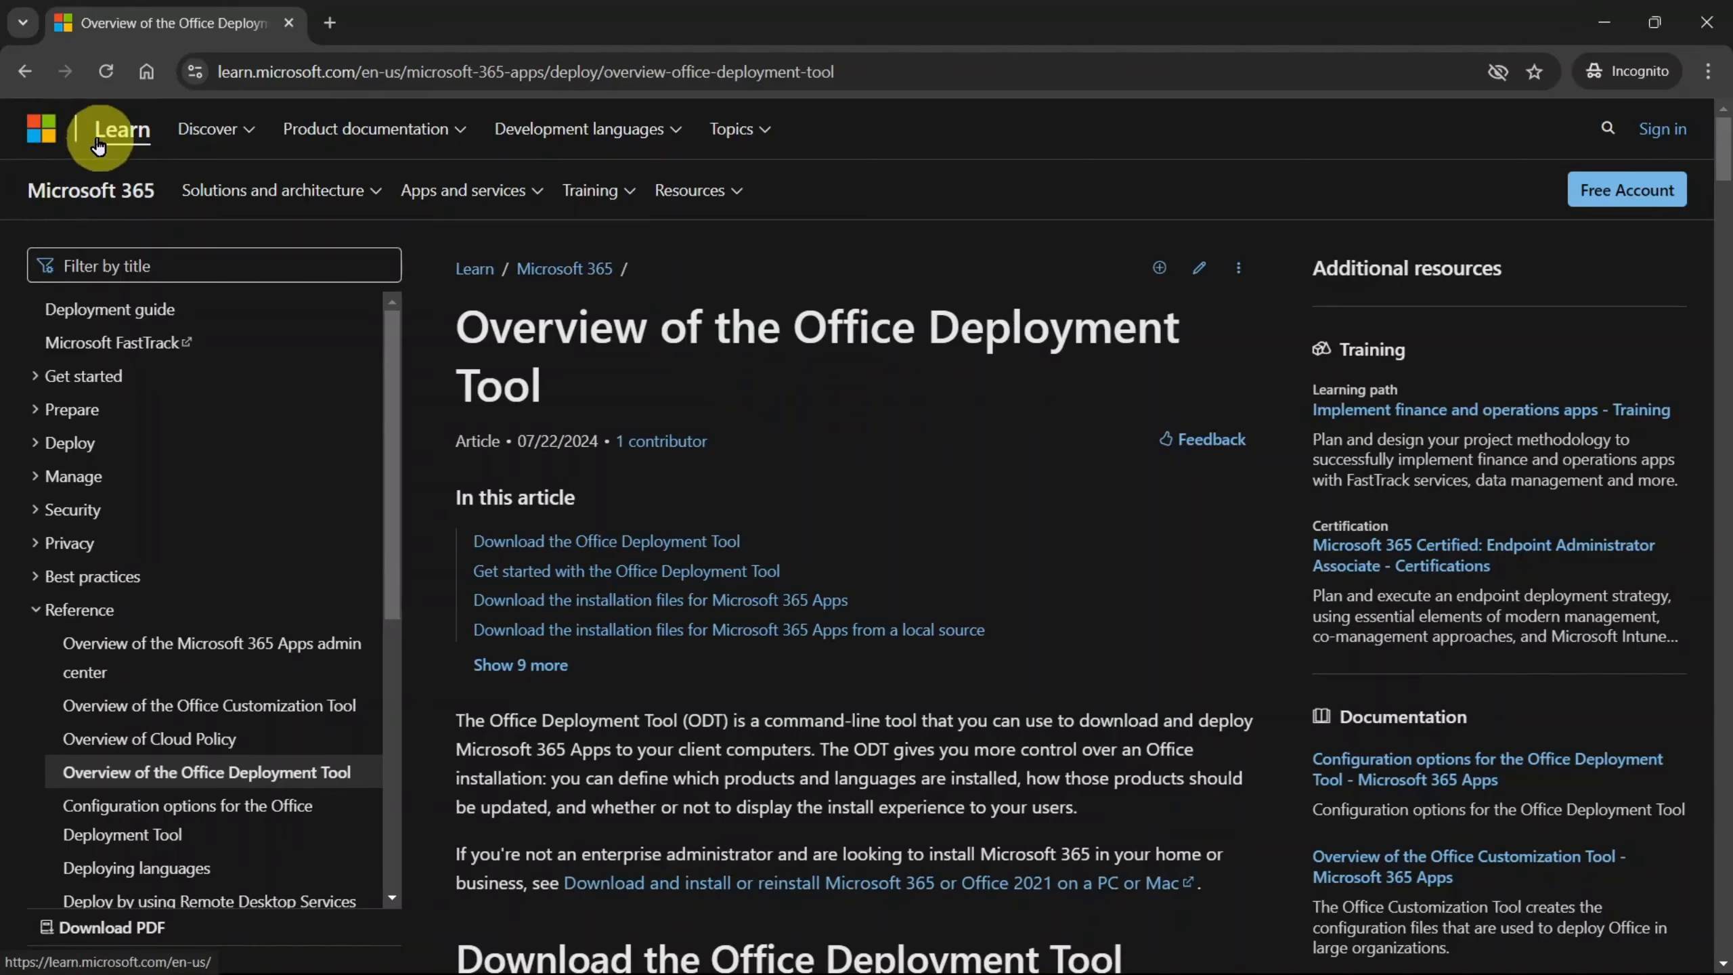
- Examine Microsoft's Overview of the Office Deployment Tool article in the browser, from the example configuration files to running the ODT executable in configure mode
scroll(1149, 503, down, 5)
scroll(1288, 649, down, 15)
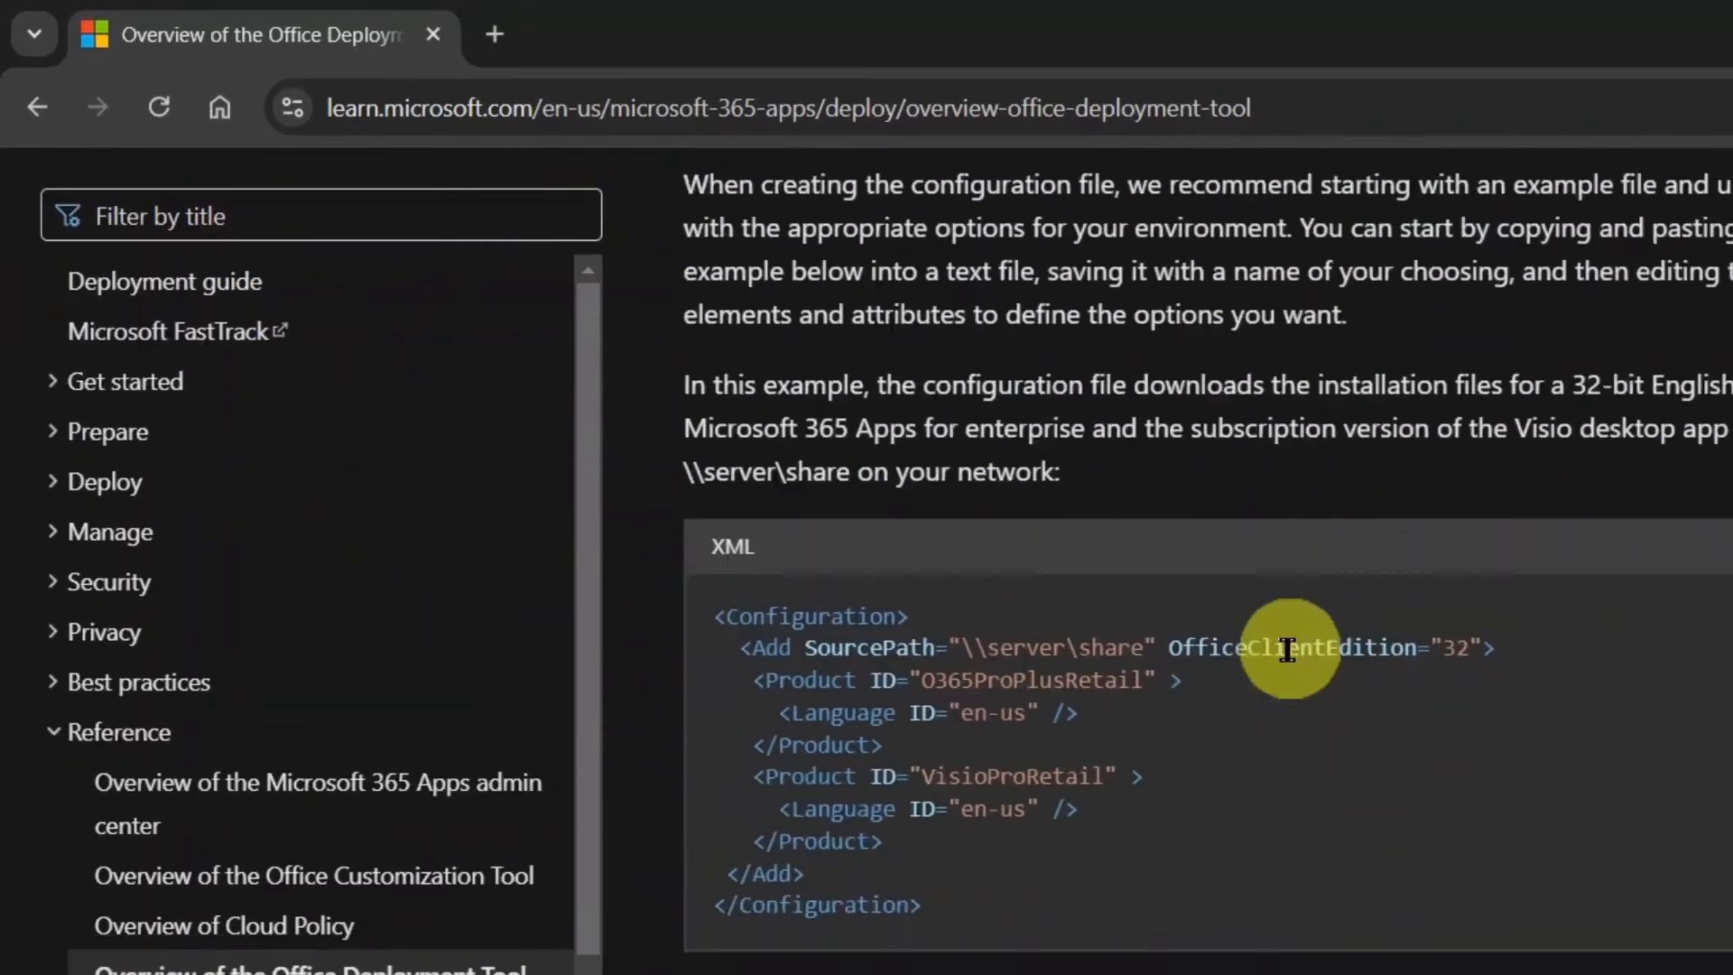
scroll(1223, 618, down, 10)
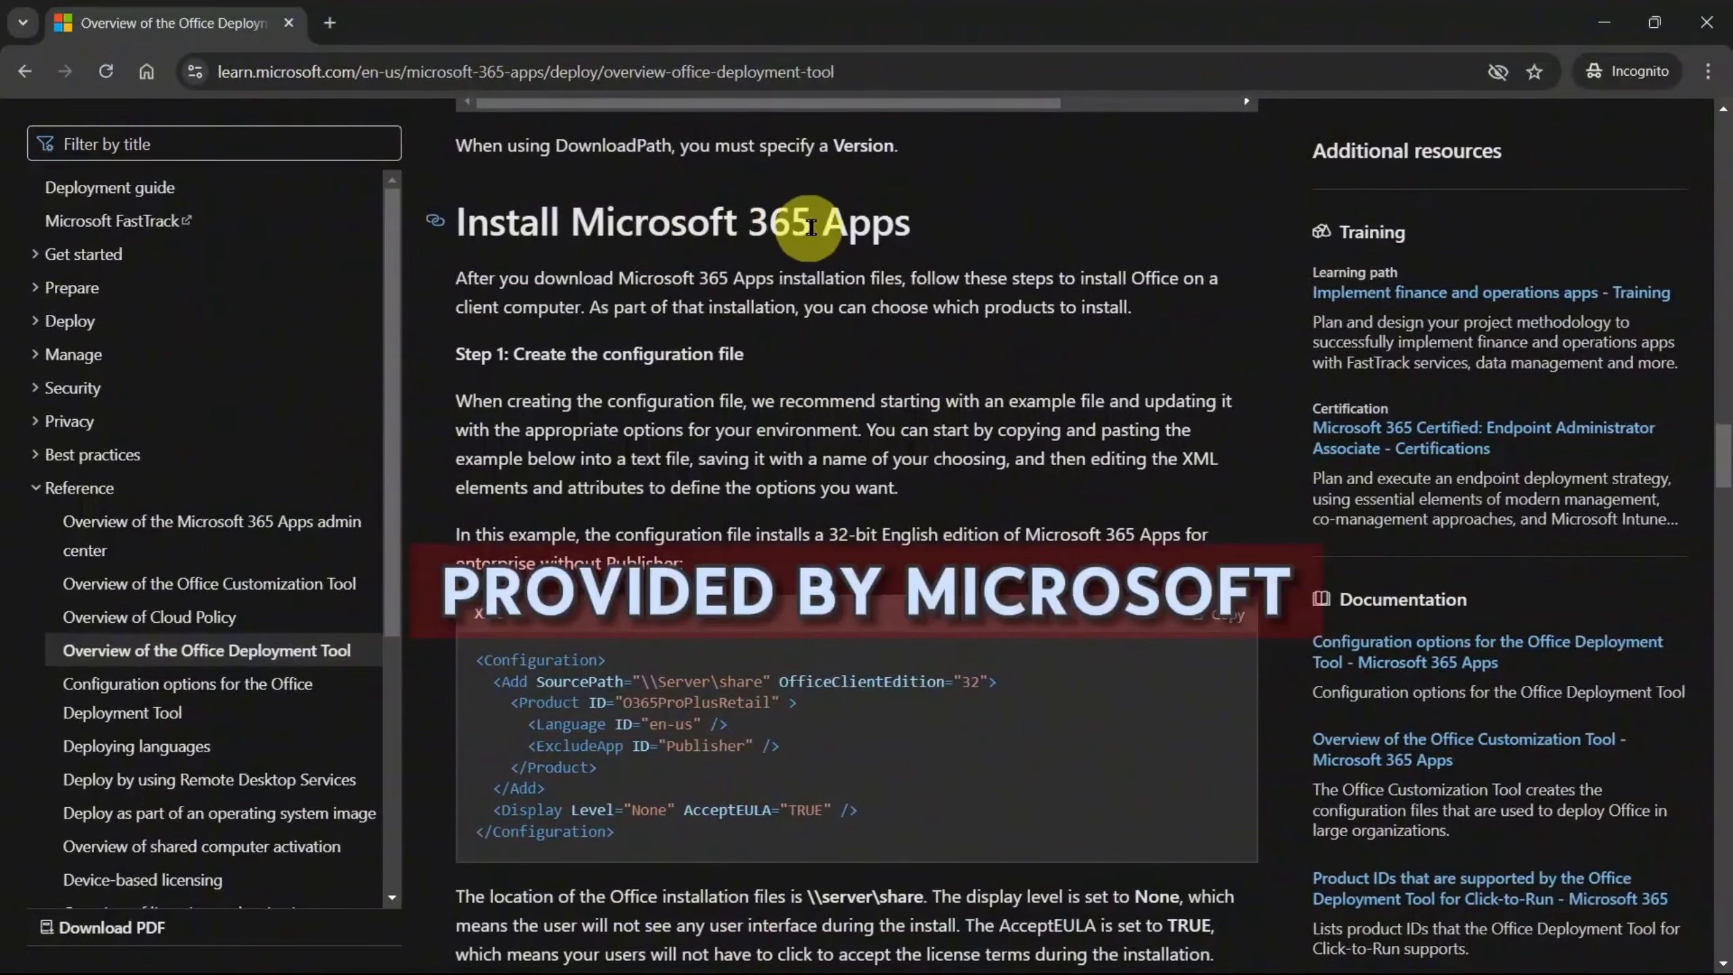
scroll(956, 232, down, 7)
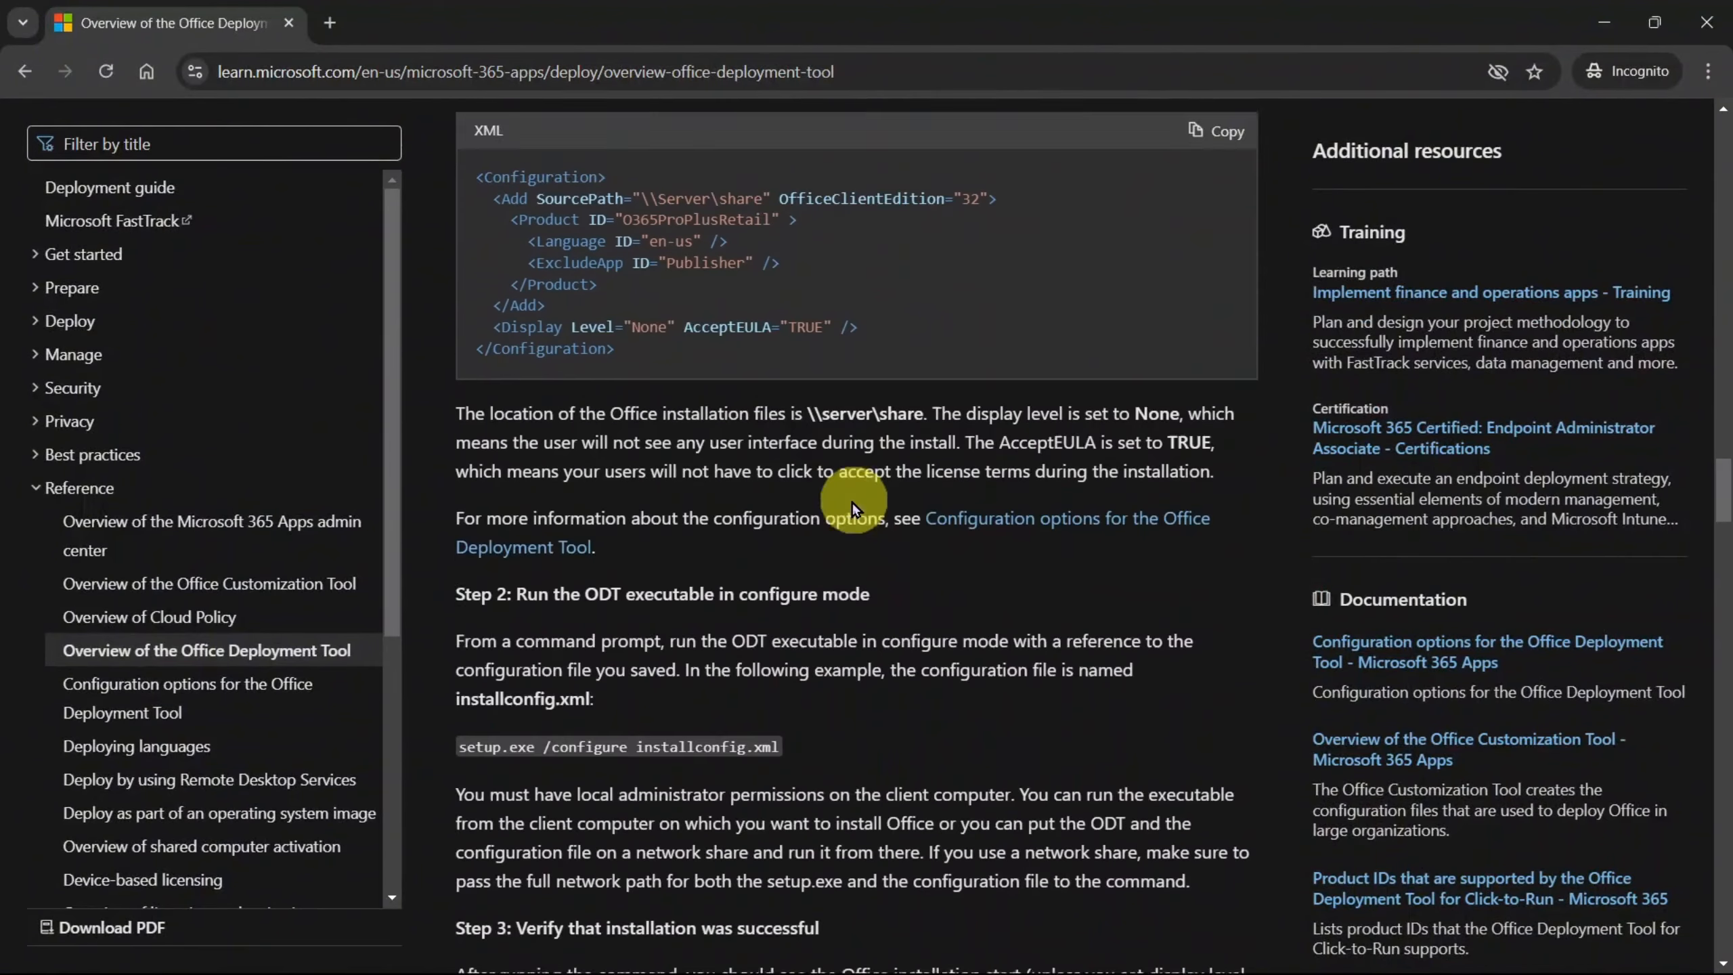
drag(452, 672, 855, 661)
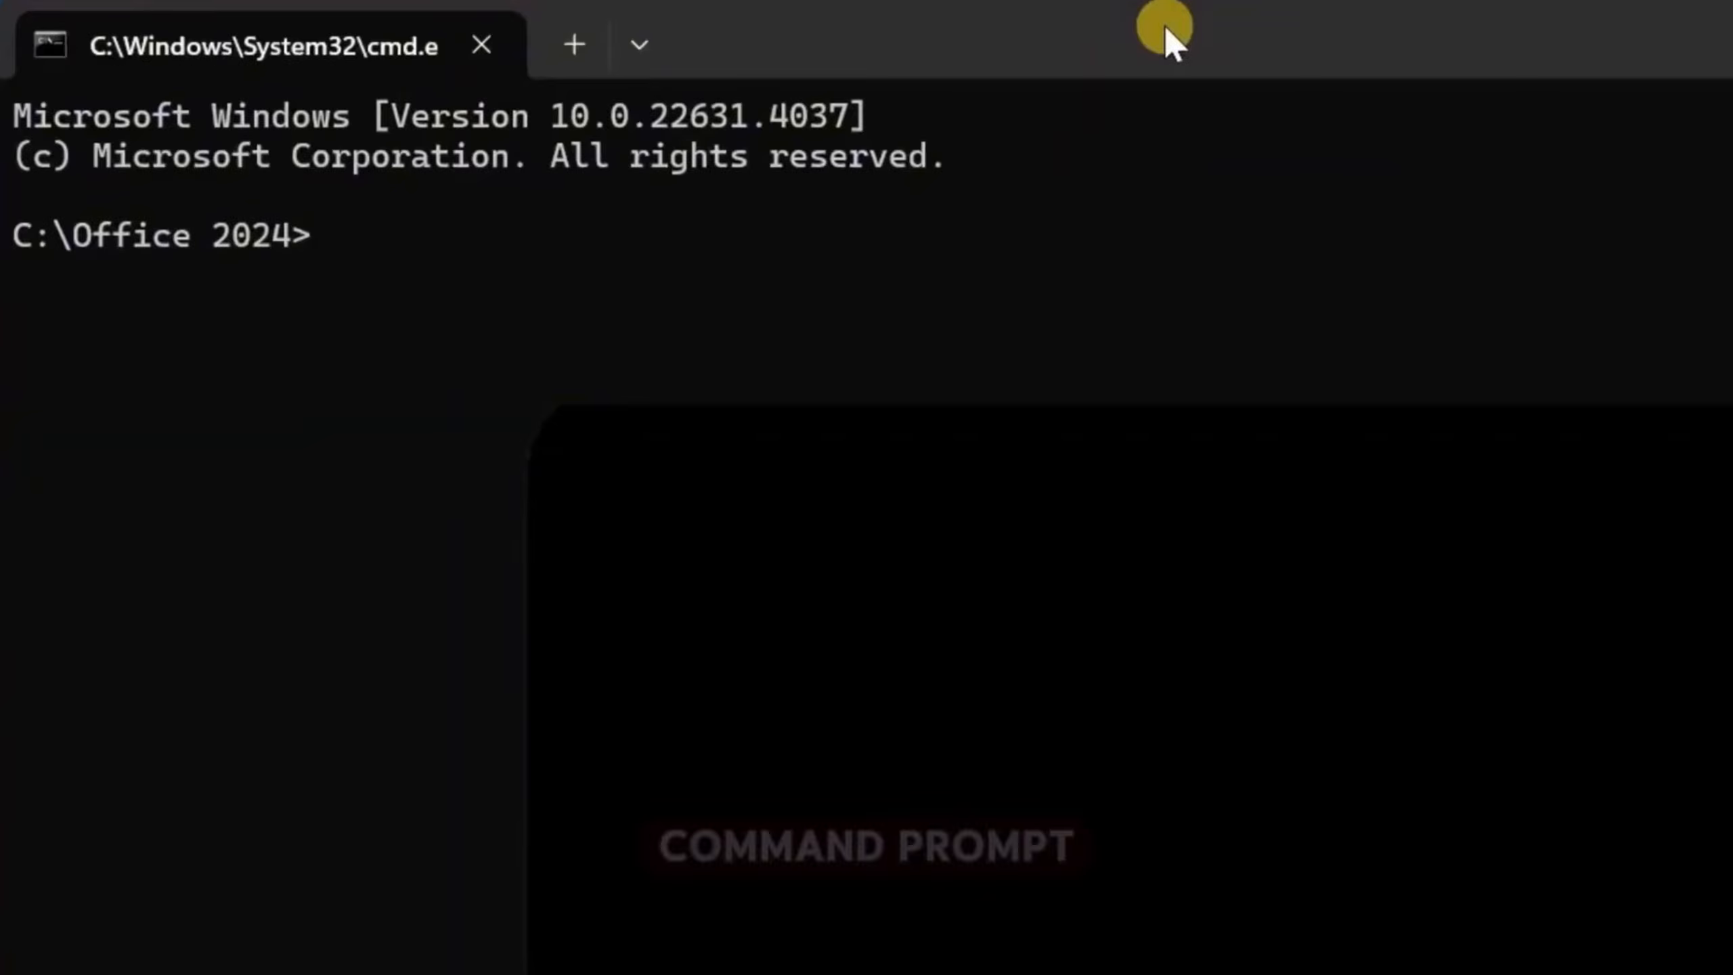